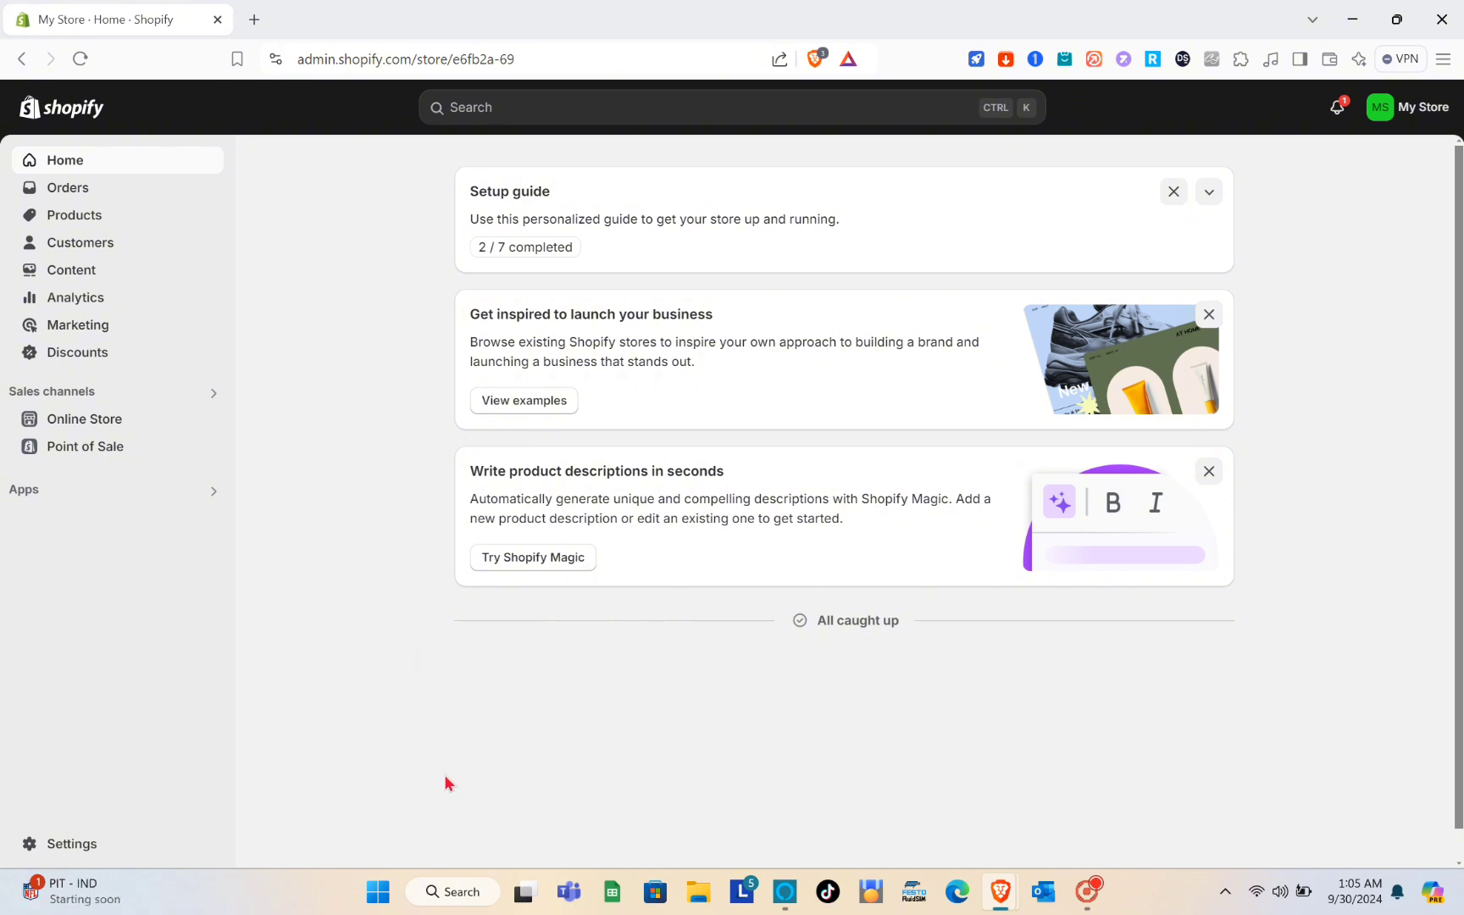
Look over the product list, then bring up the Online Store Themes page with Dawn current.
left_click(69, 217)
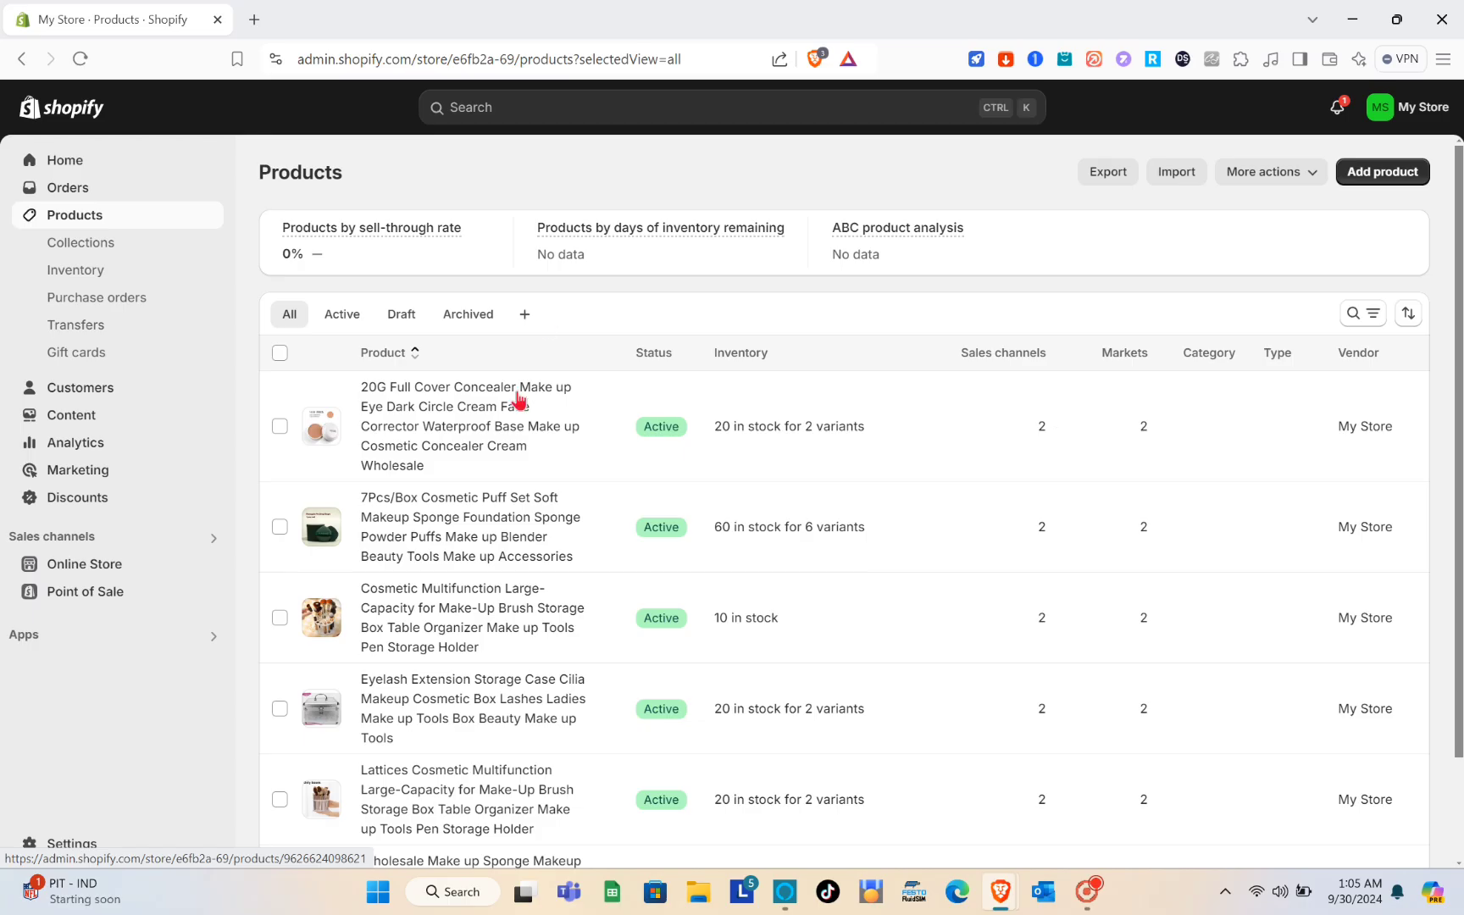
scroll(641, 615, "down", 2)
scroll(642, 616, "up", 2)
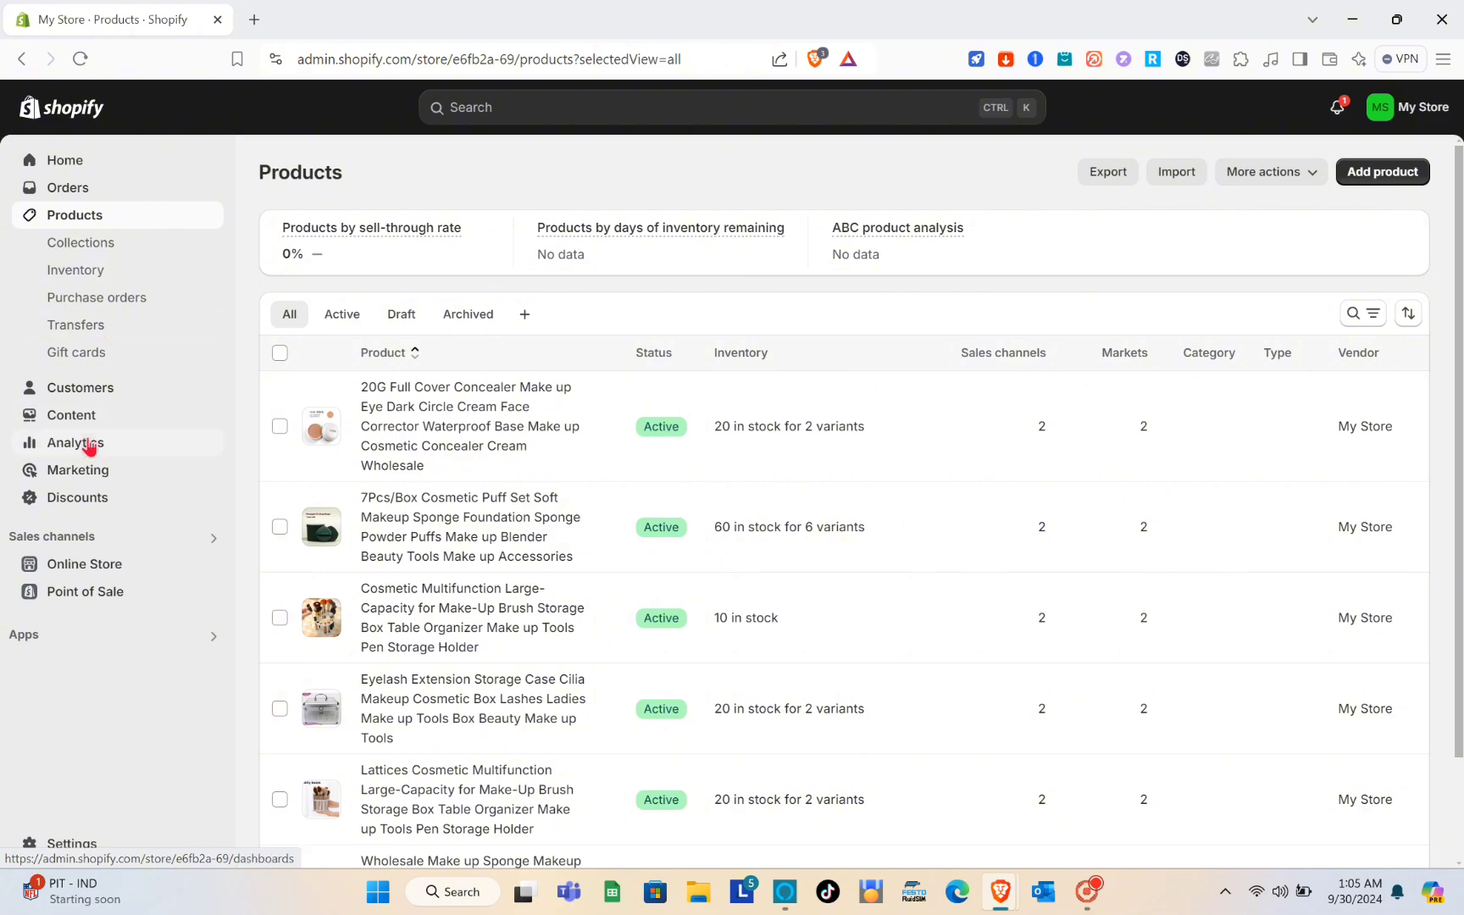
left_click(126, 571)
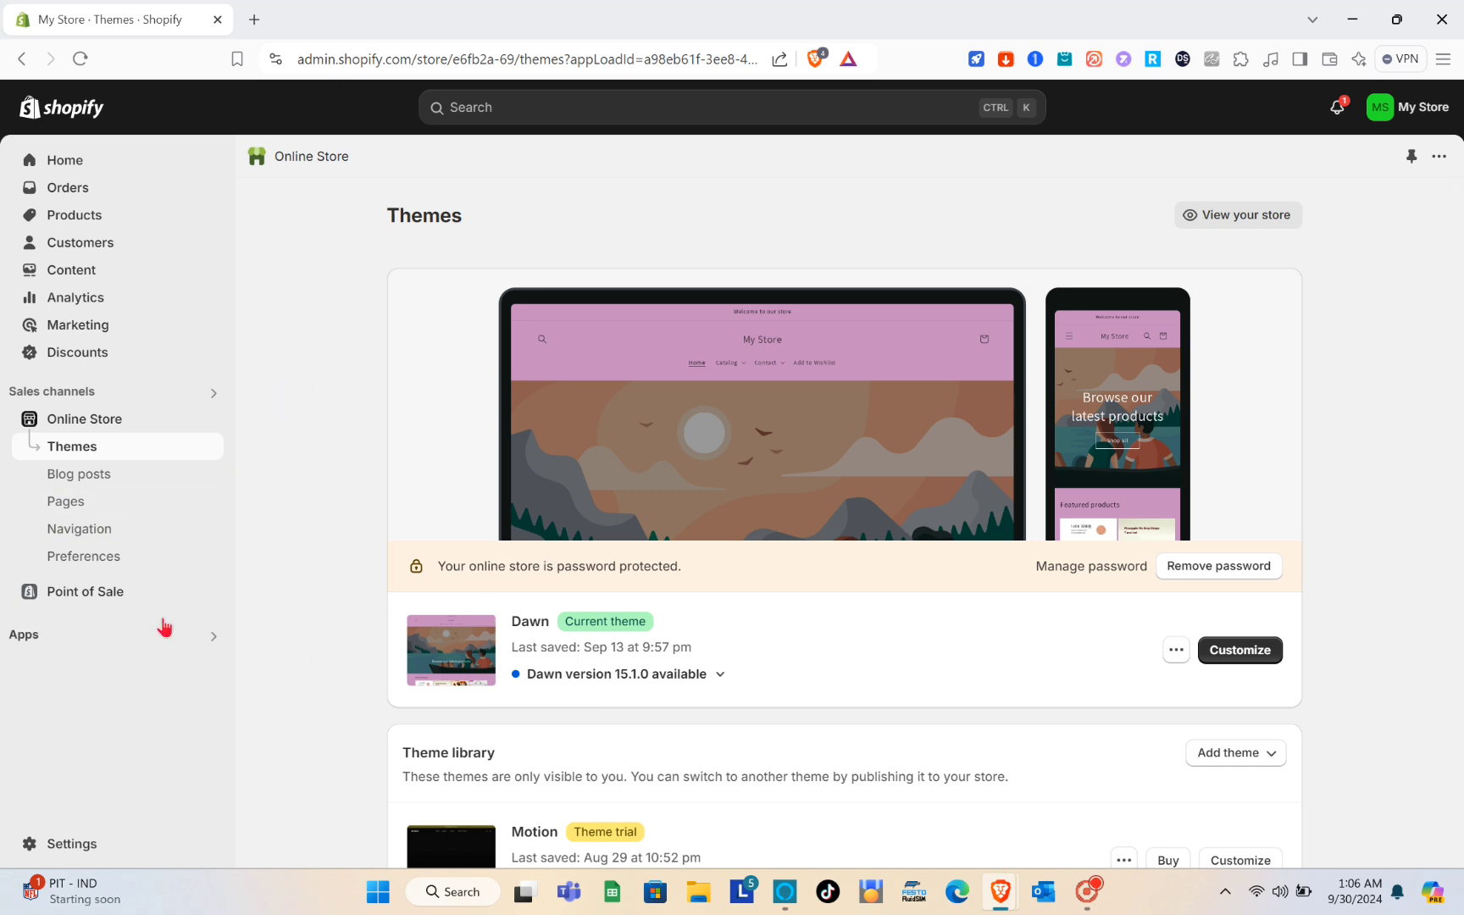
scroll(465, 602, "down", 2)
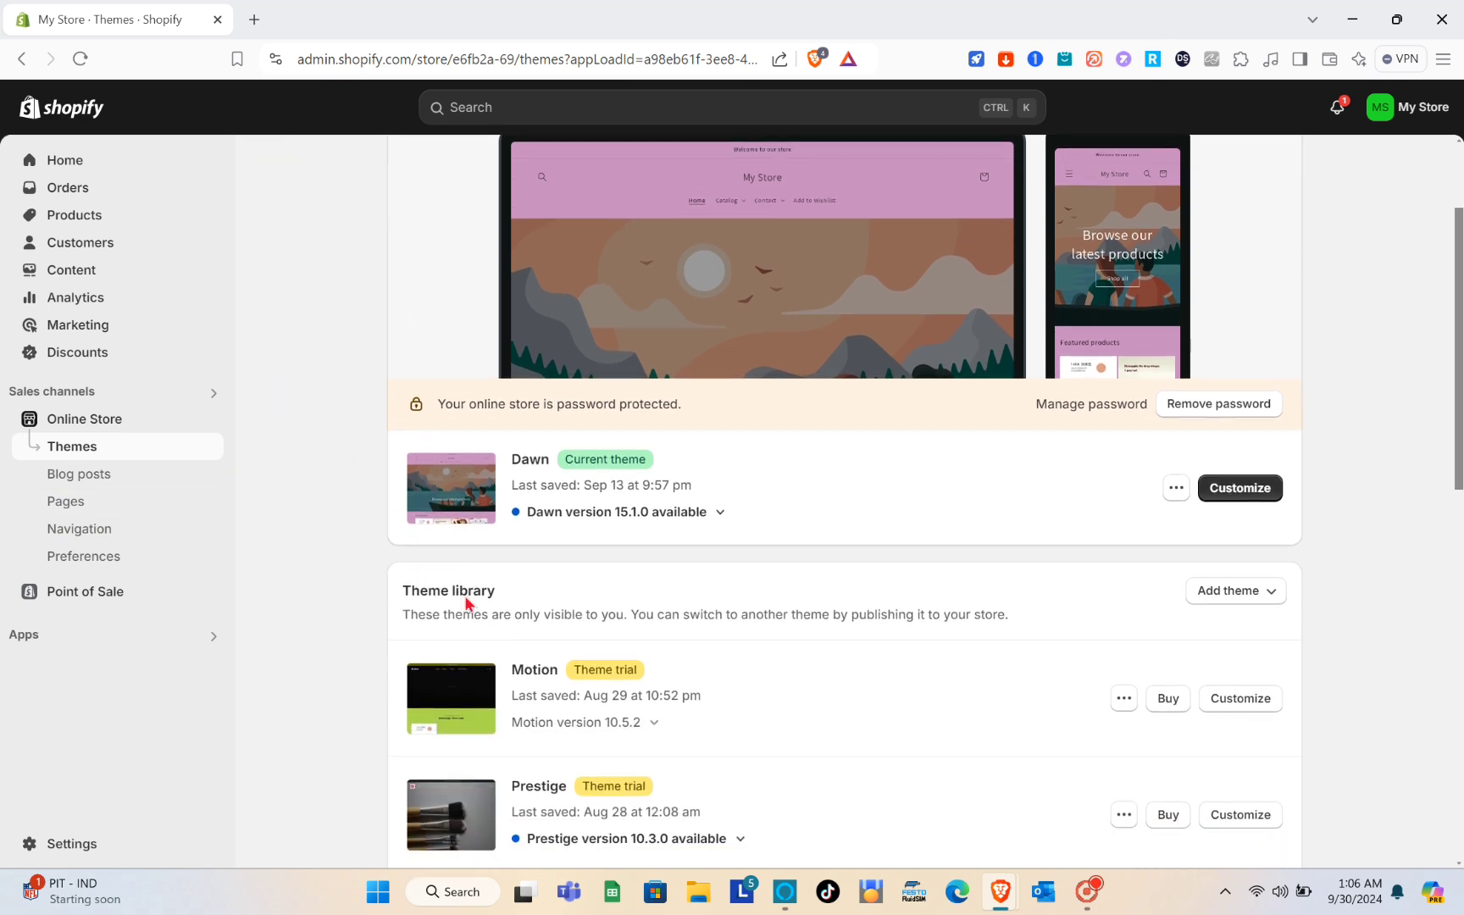
scroll(695, 665, "up", 3)
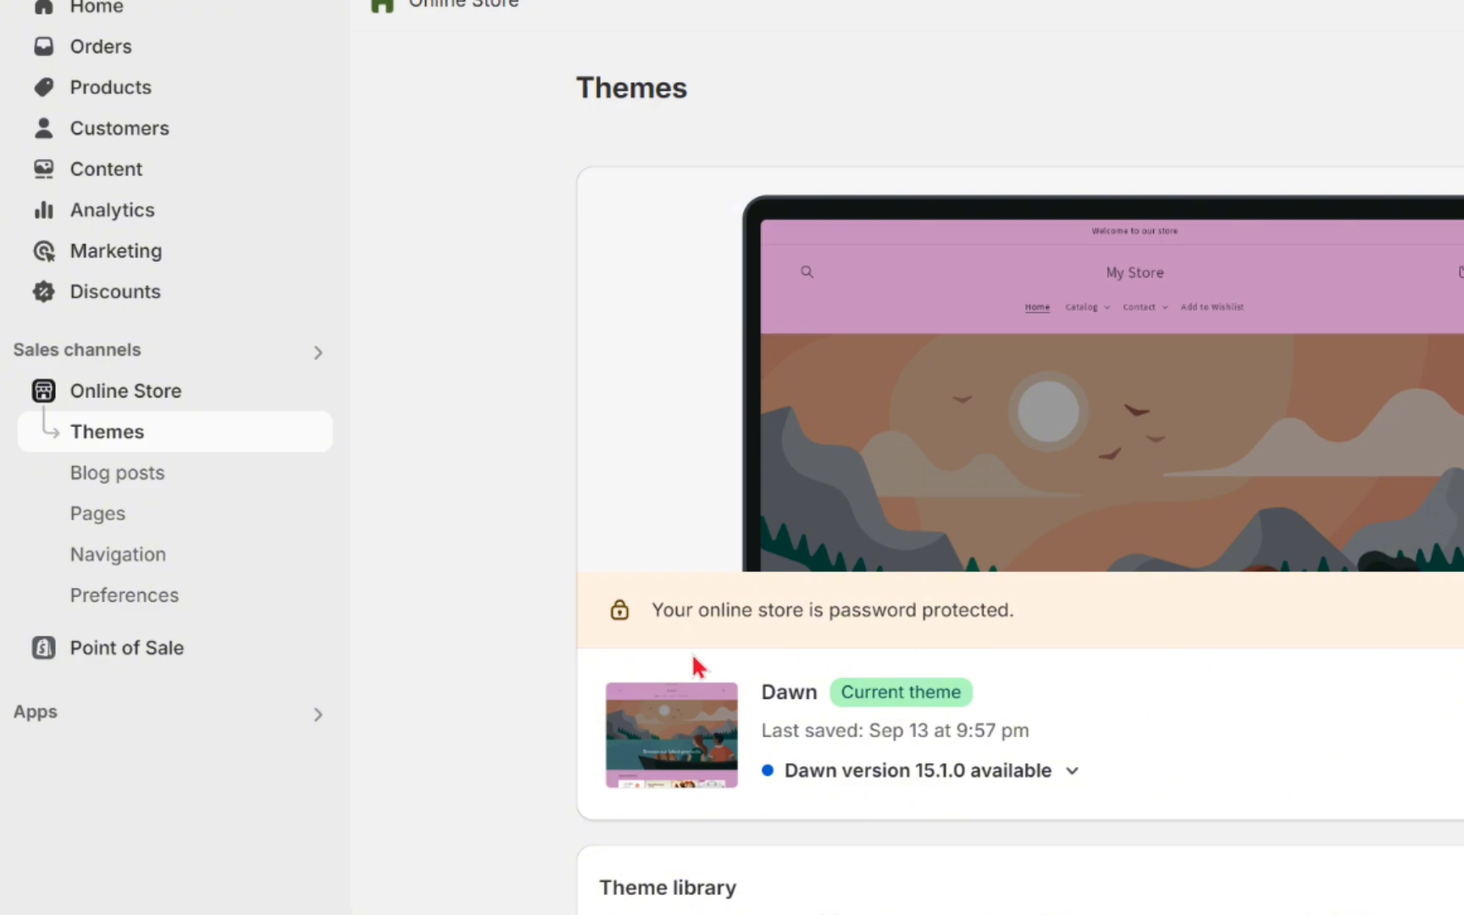
Search the Shopify App Store for 'cancel order' from the Apps section.
left_click(73, 720)
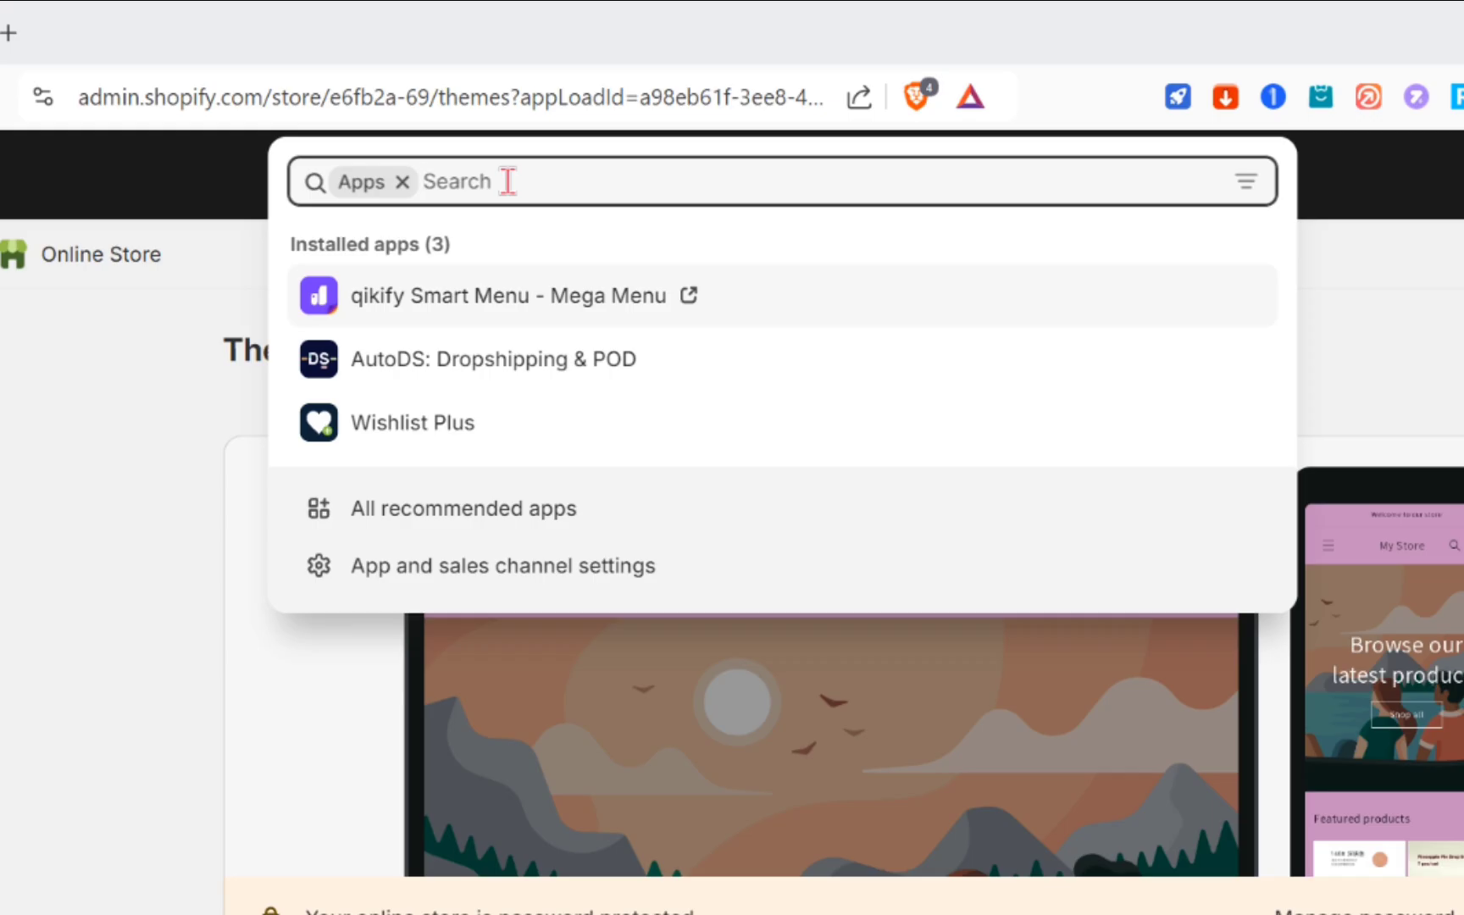
type("cancel")
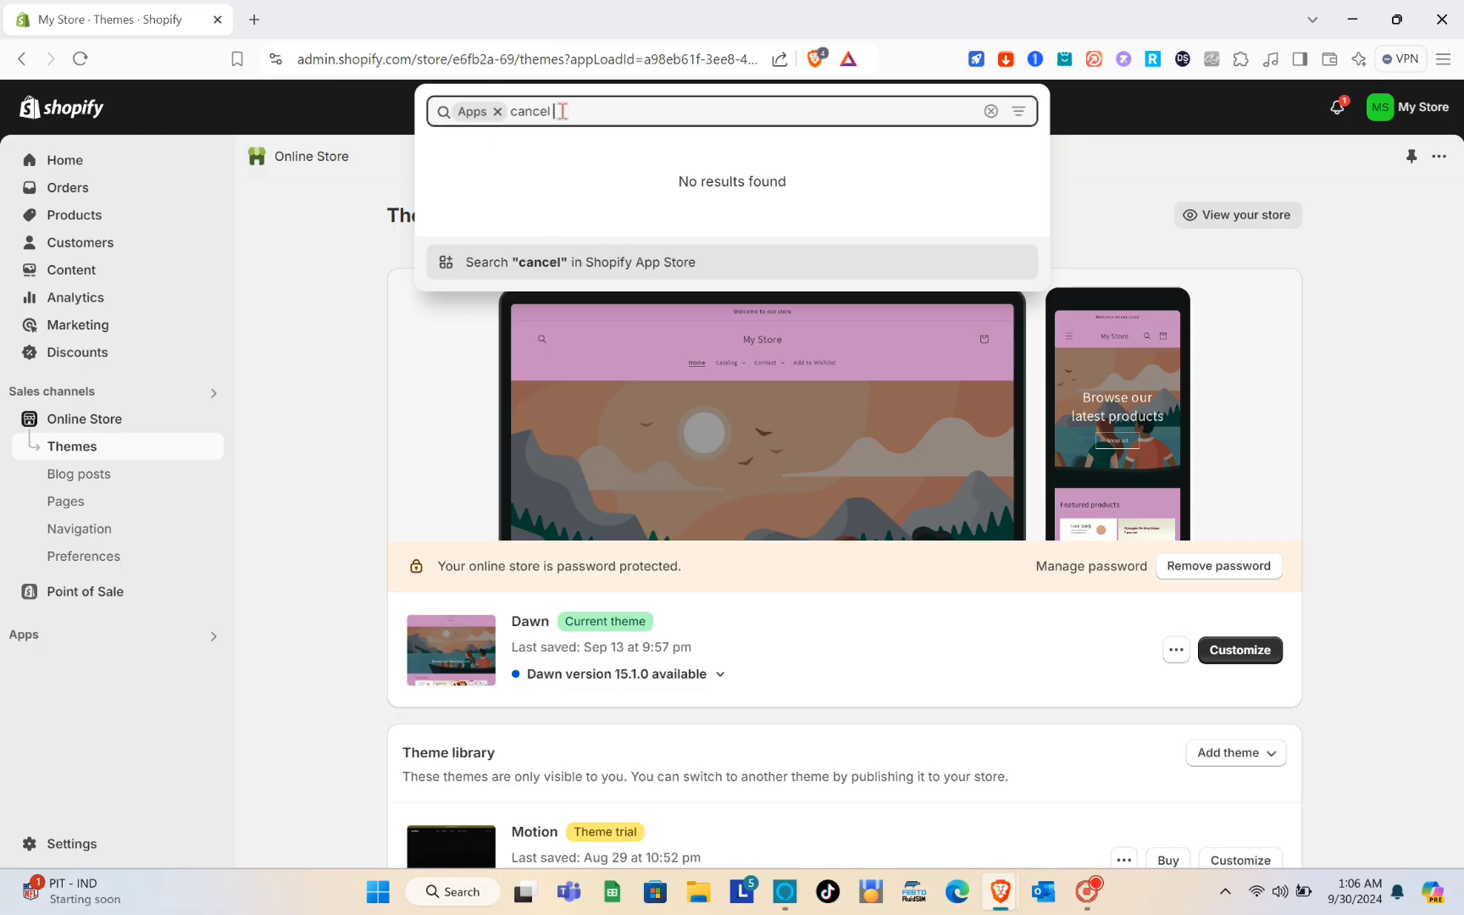
type(" order")
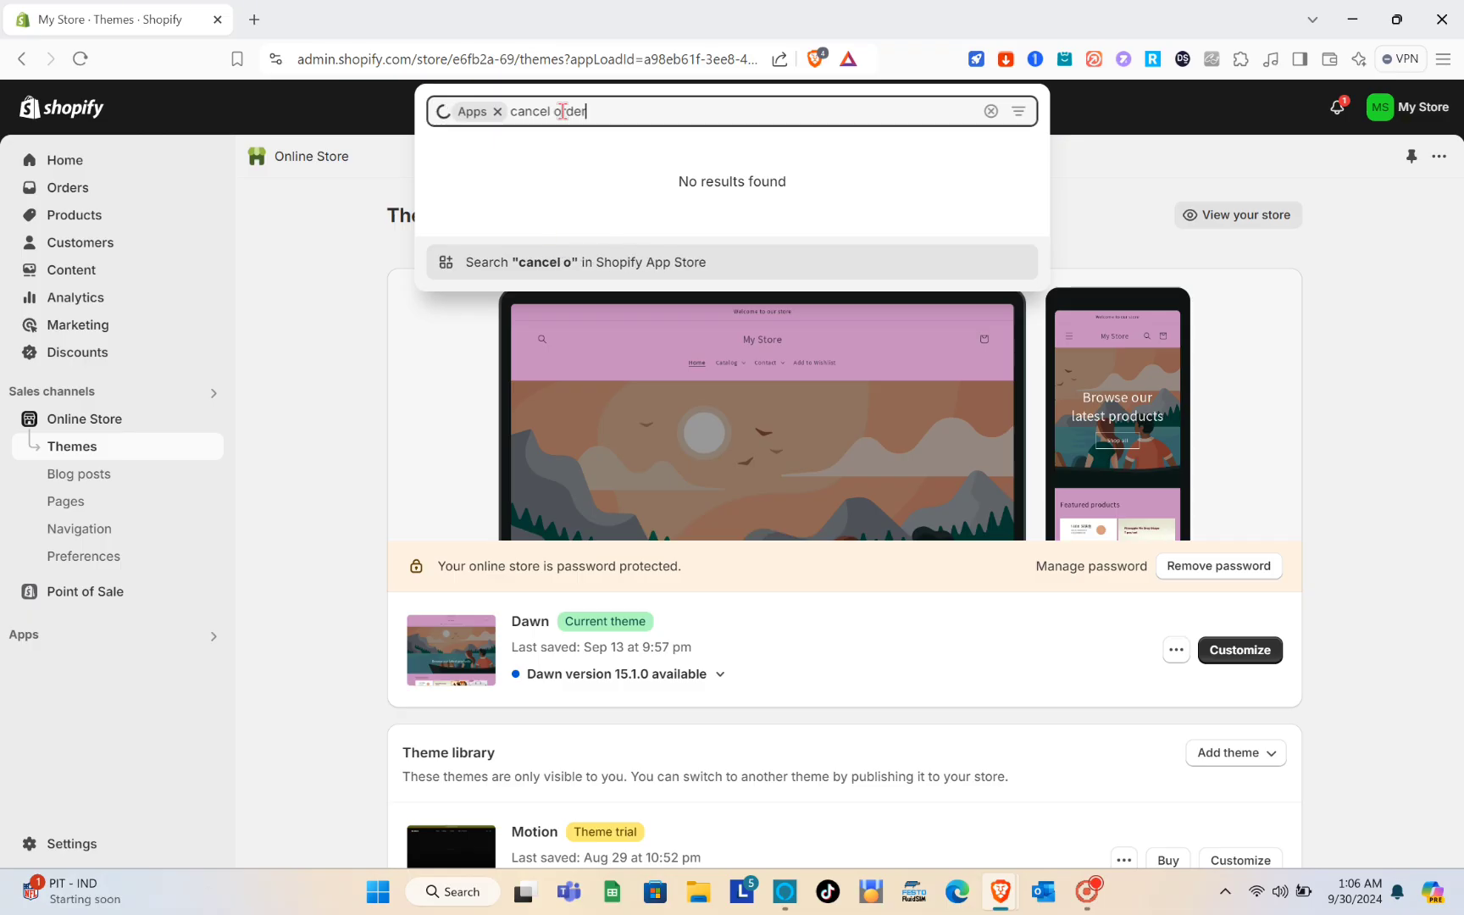
key("Return")
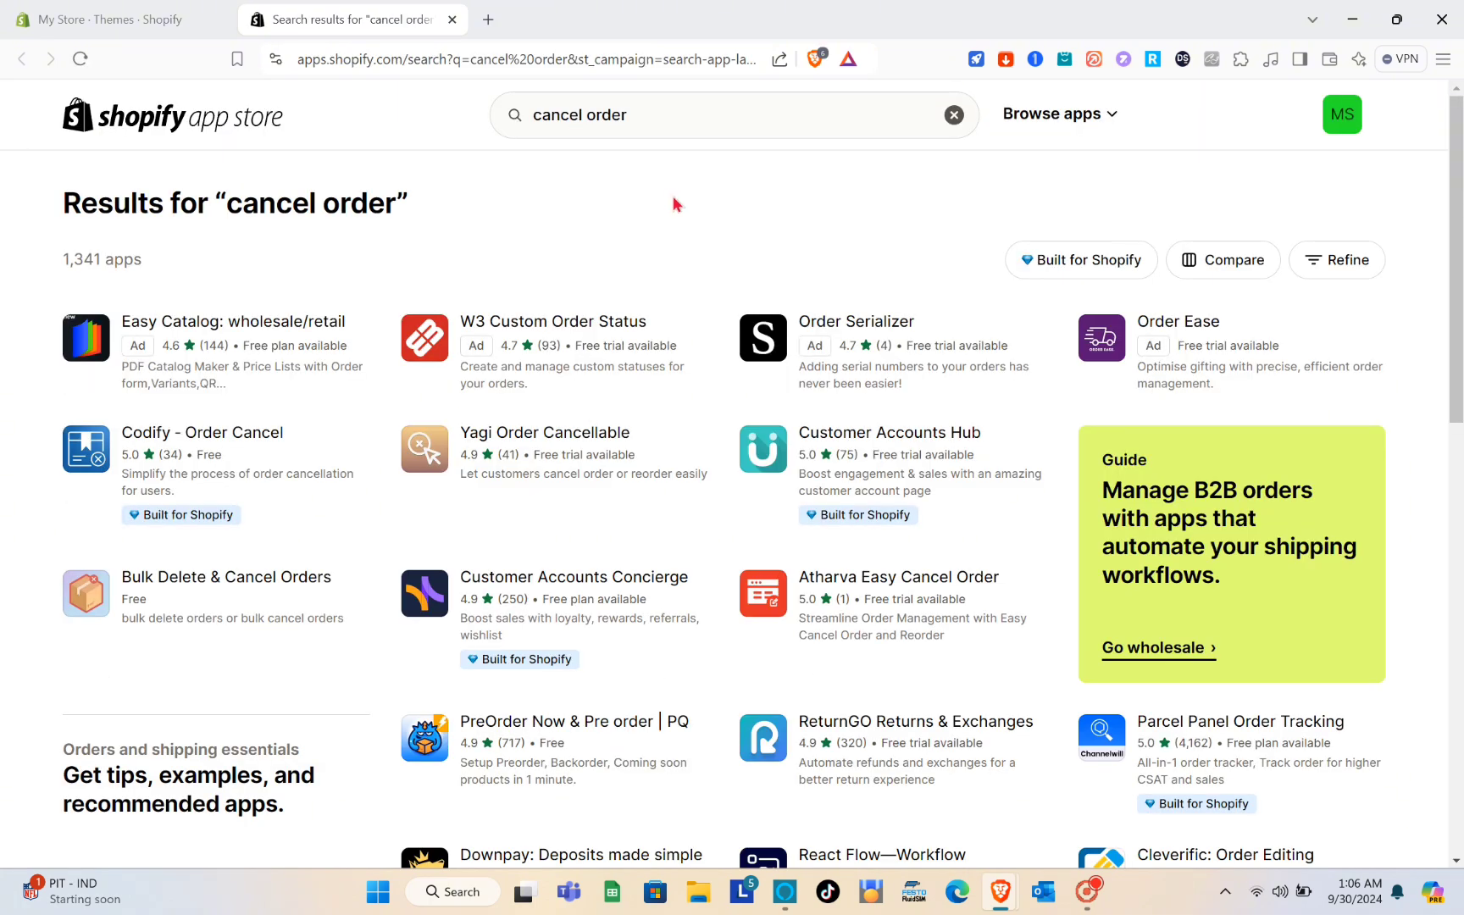
Open the Orderify app listing from the 'cancel order' search results.
scroll(659, 523, "down", 2)
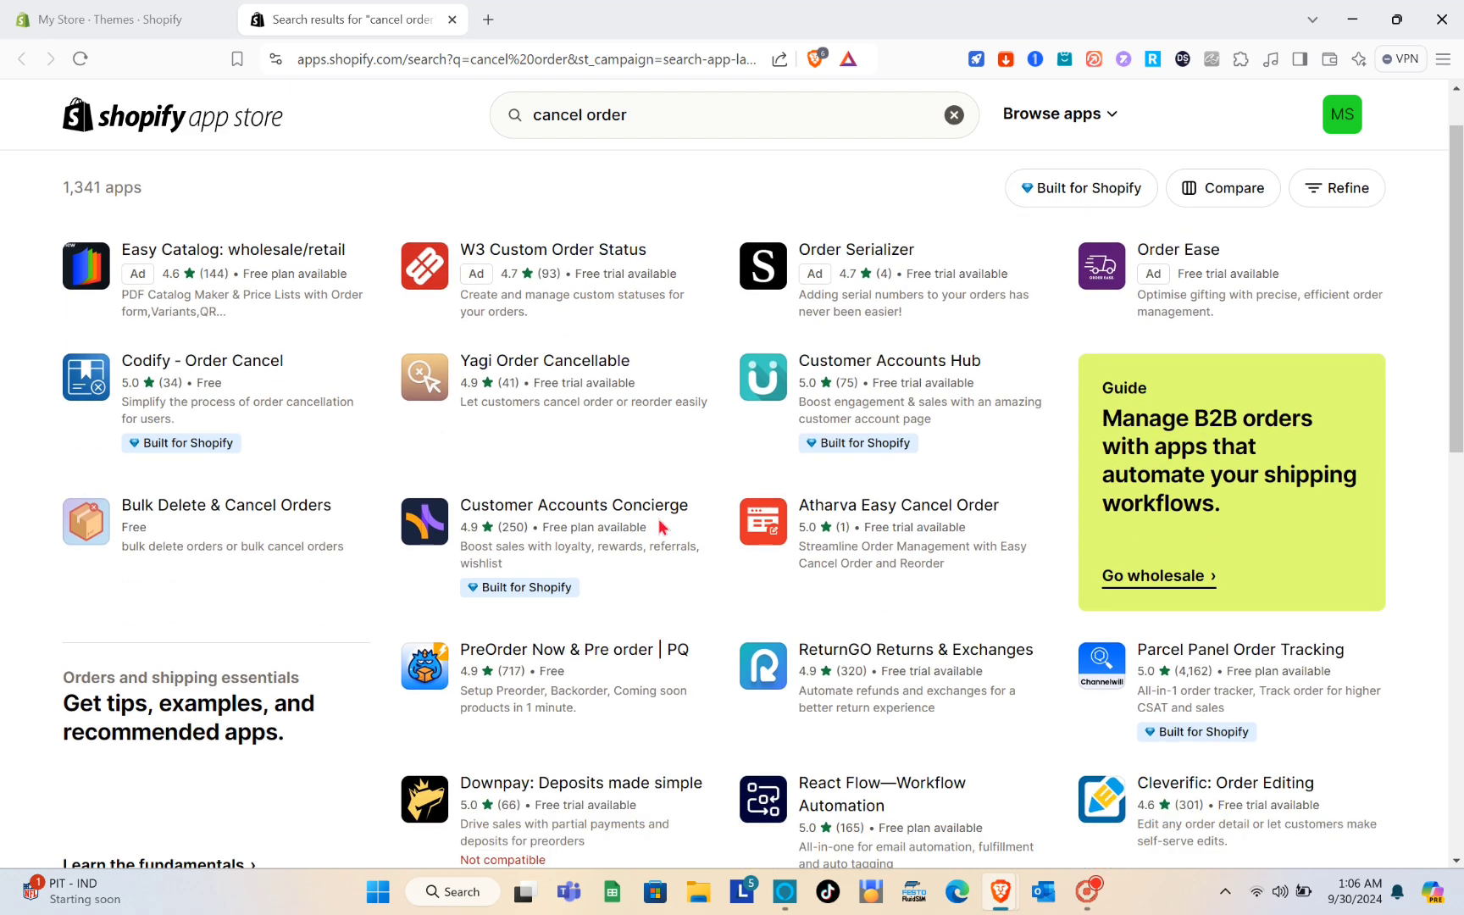
scroll(662, 527, "up", 2)
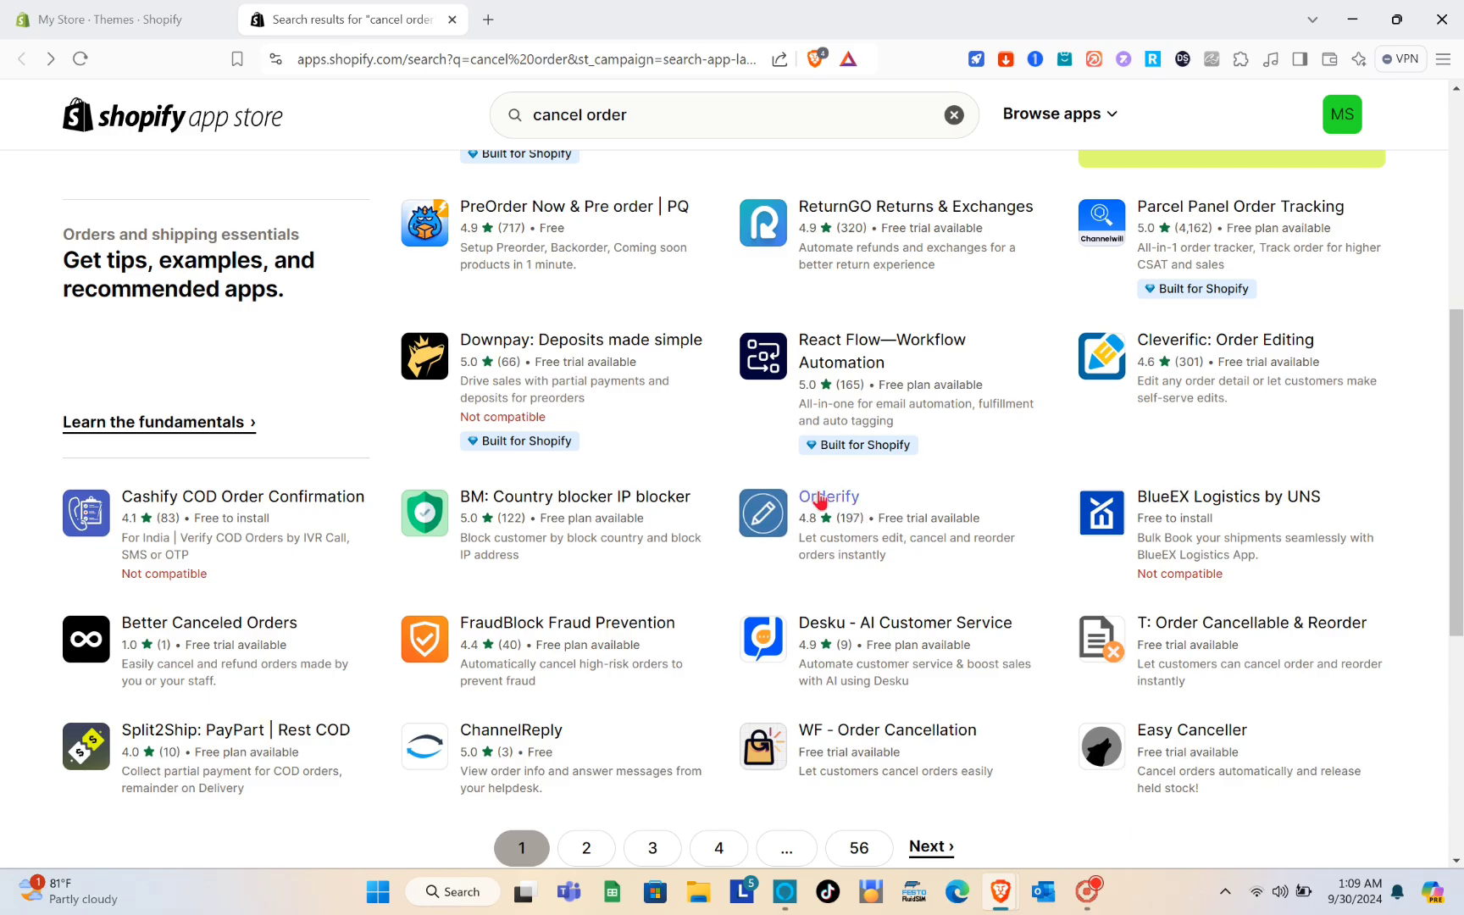
left_click(812, 502)
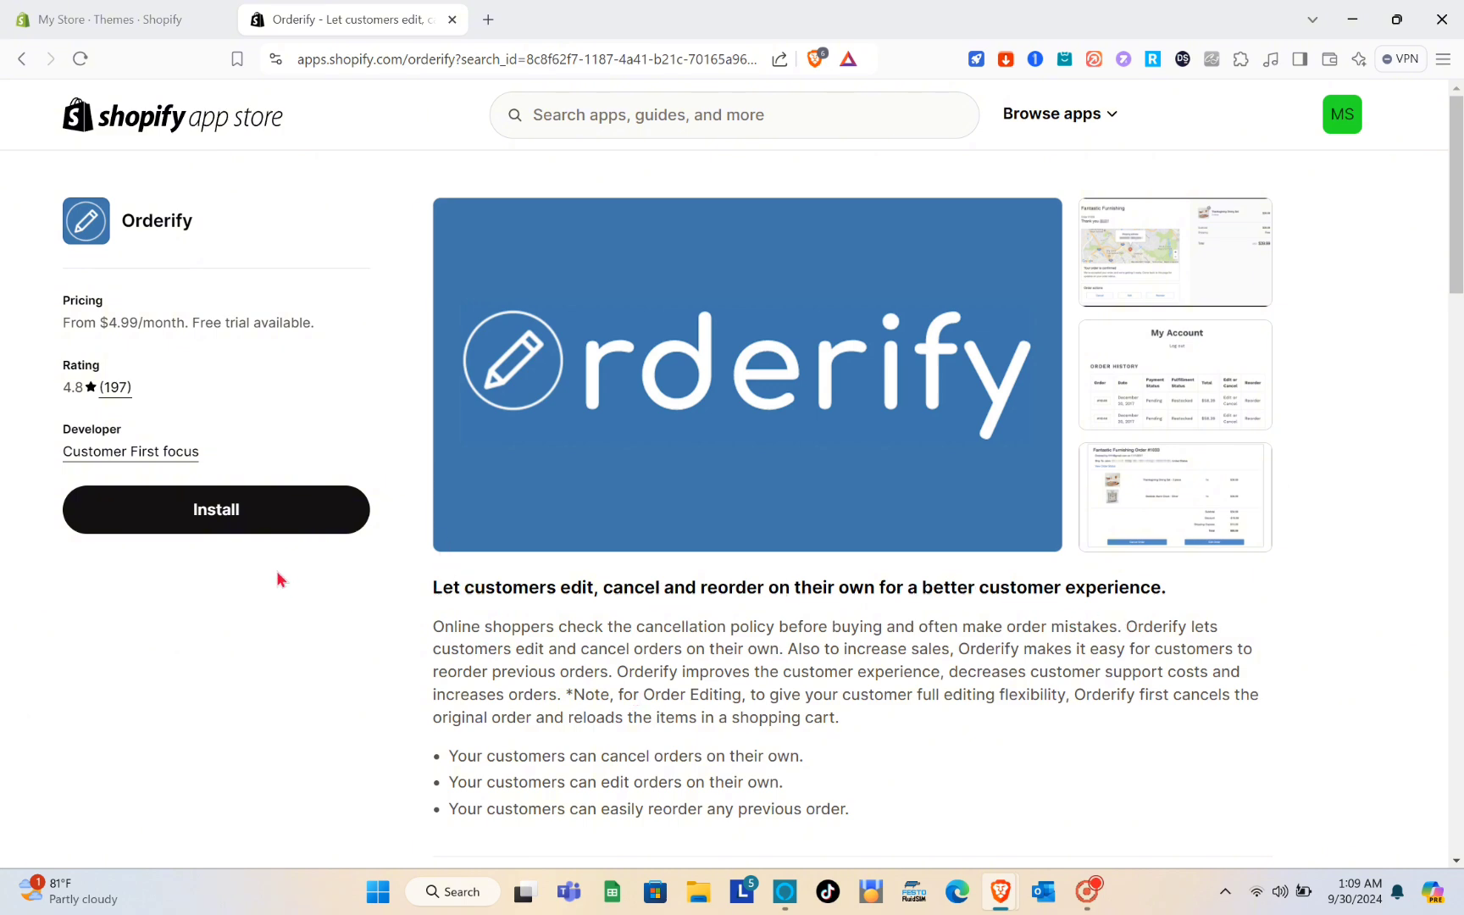
Install Orderify, grant its permissions and approve the $4.99 subscription with 30-day free trial.
left_click(243, 511)
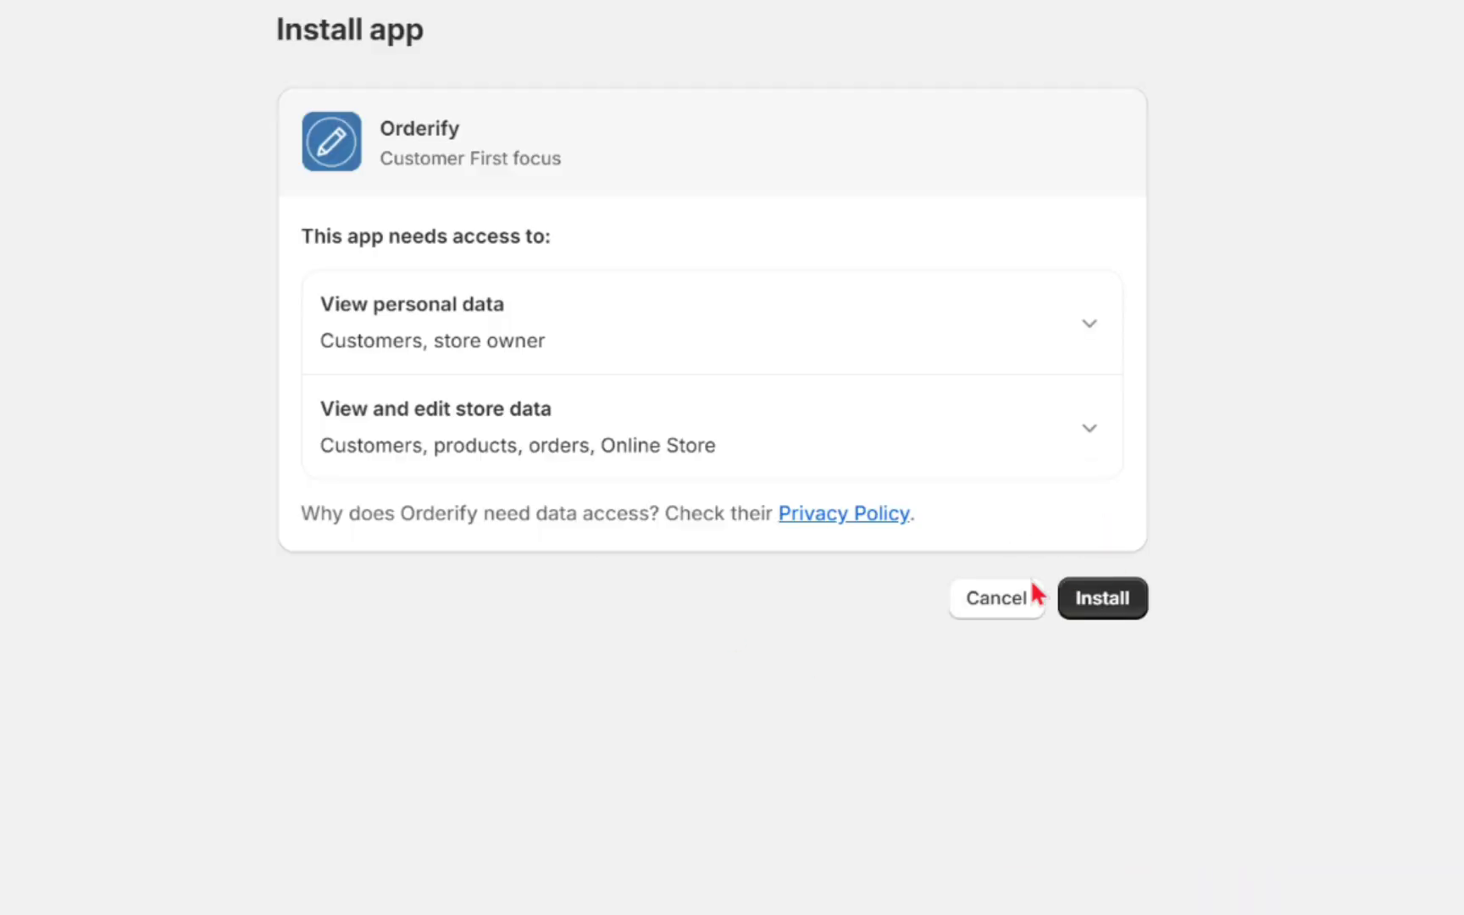
left_click(1107, 602)
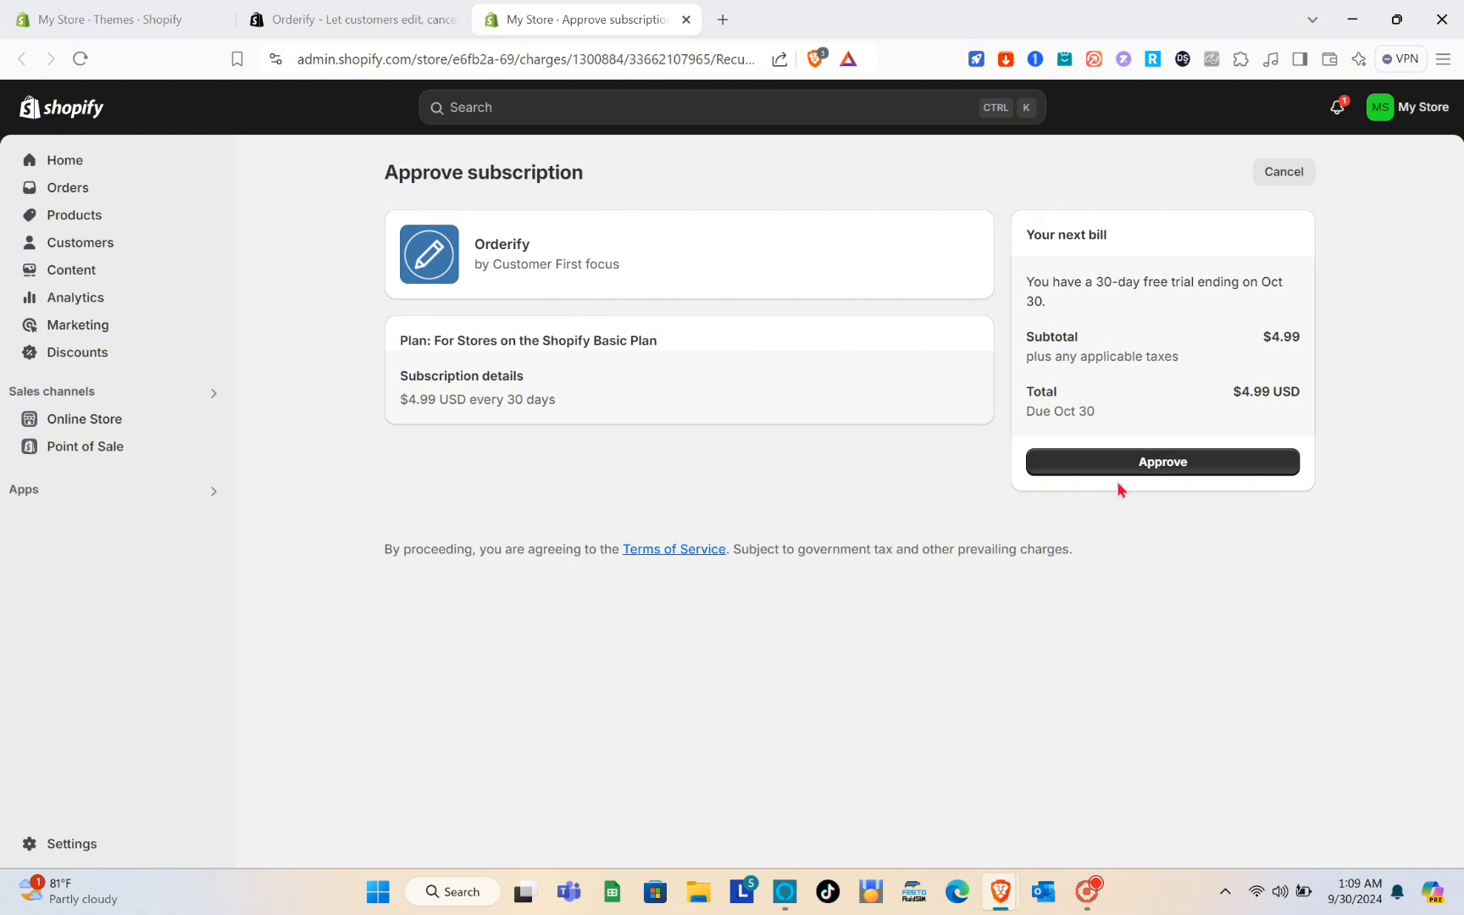
left_click(1141, 472)
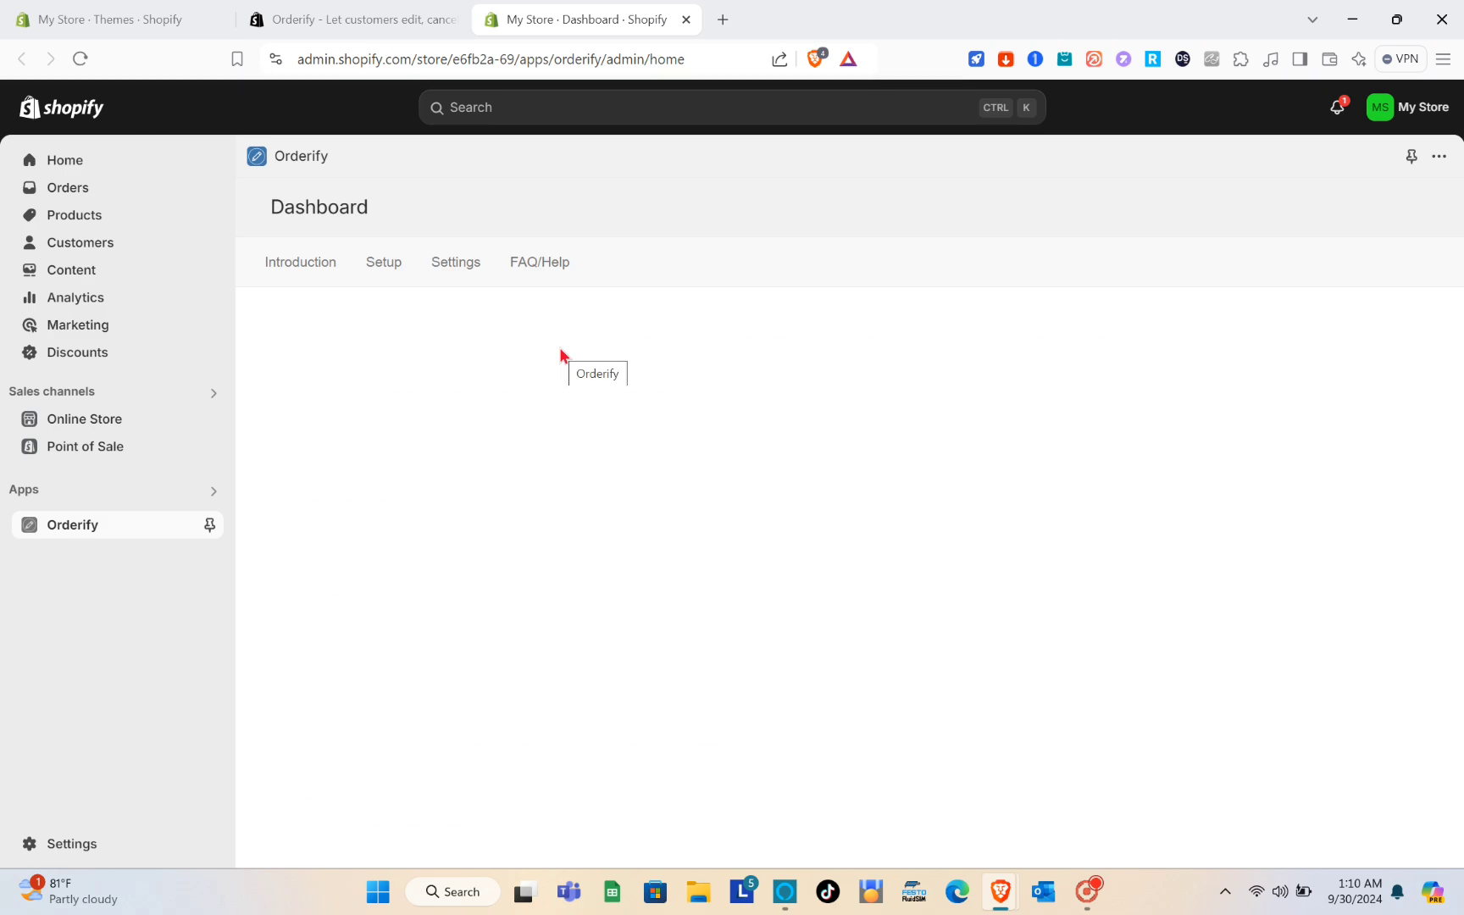
Scroll through the newly installed Orderify Dashboard.
scroll(561, 354, "down", 5)
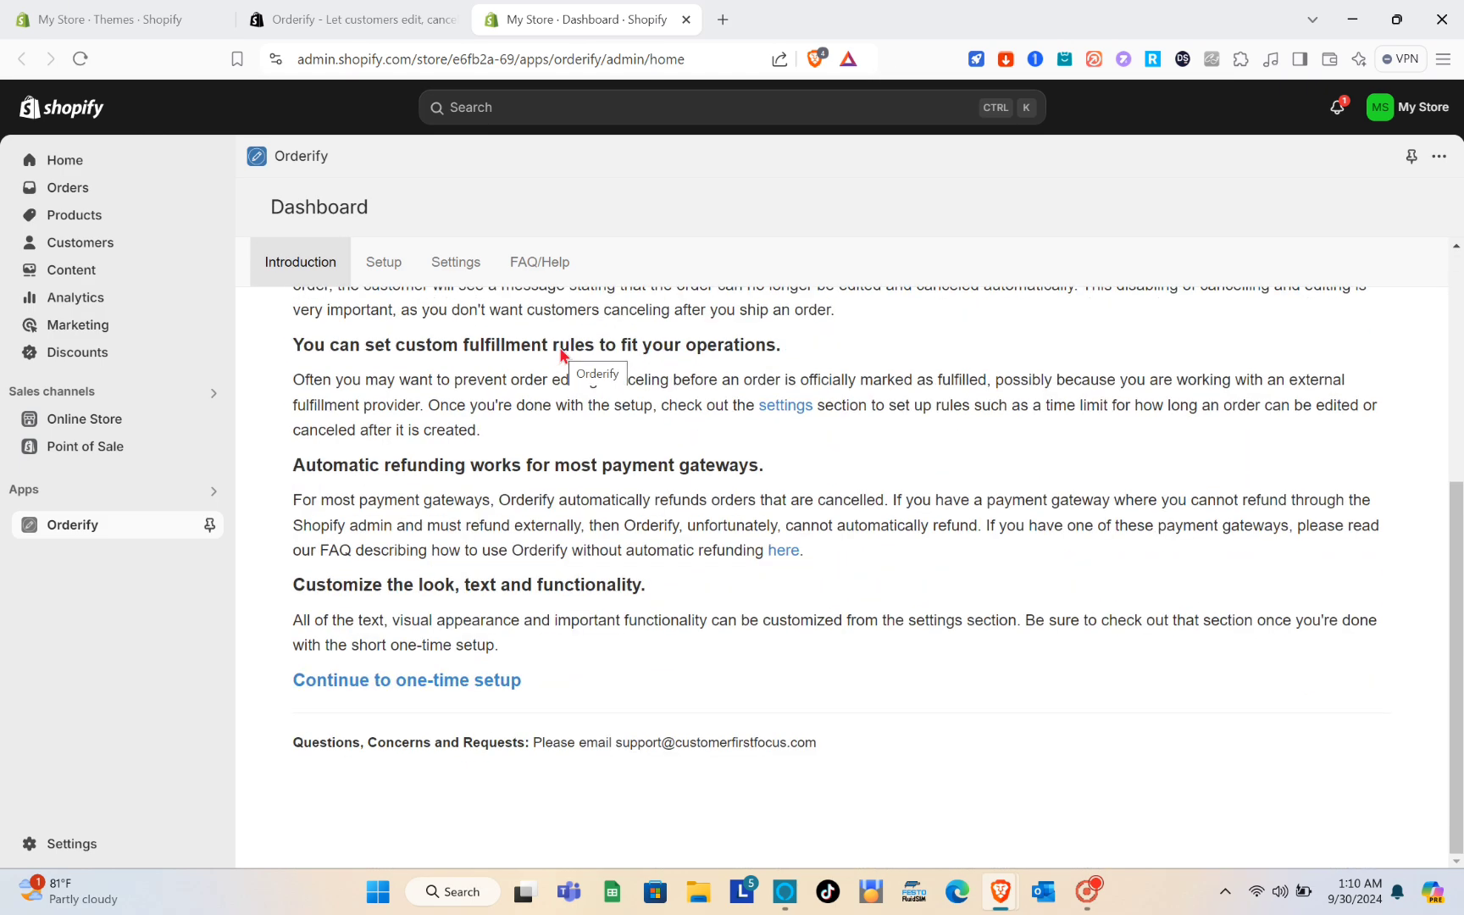
scroll(561, 355, "up", 5)
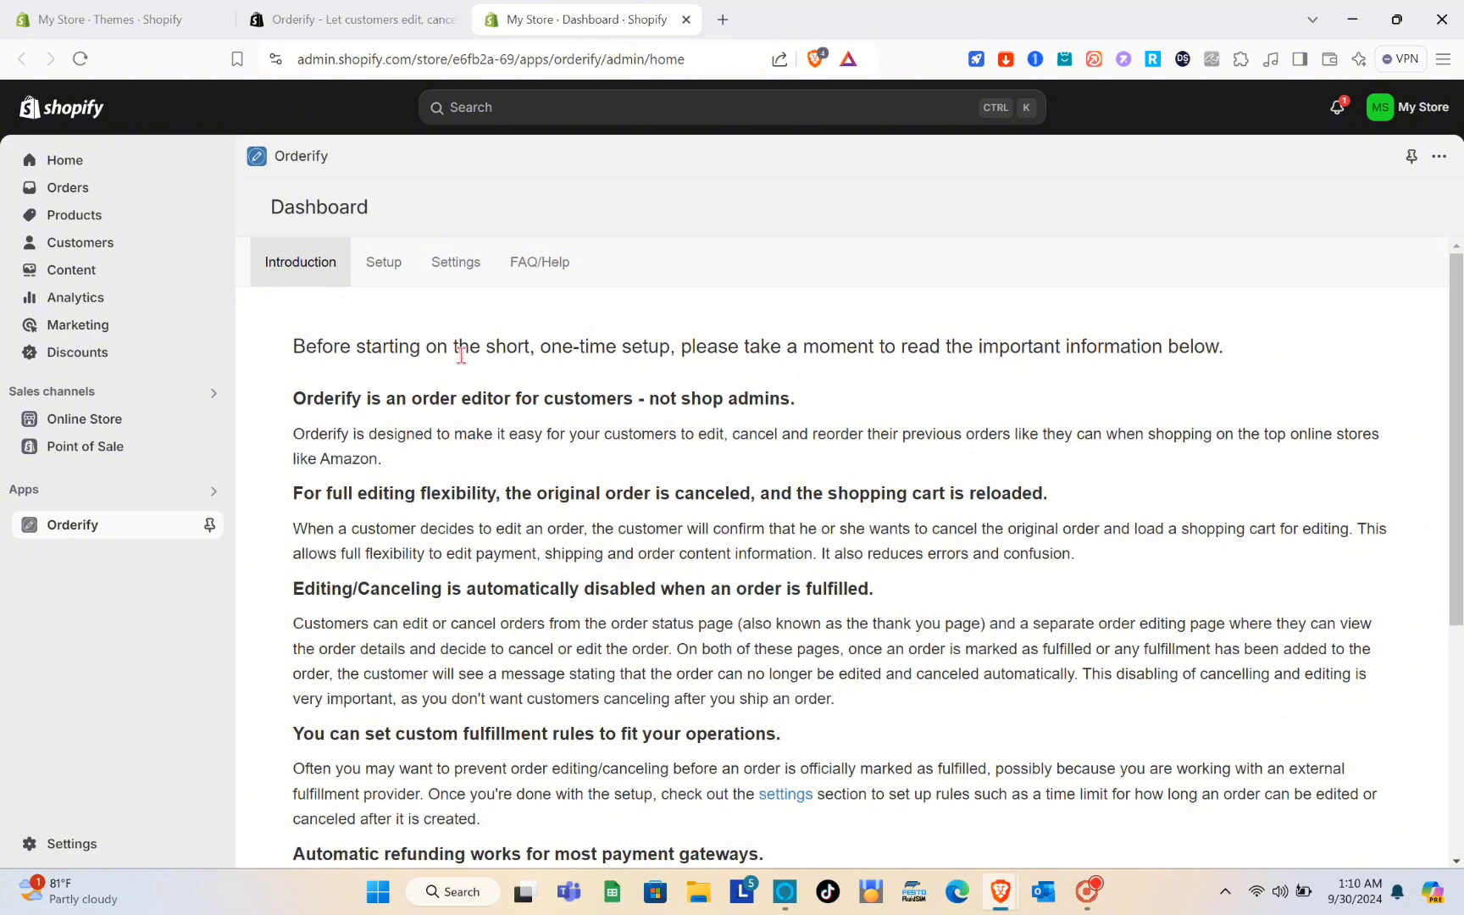
scroll(576, 425, "down", 2)
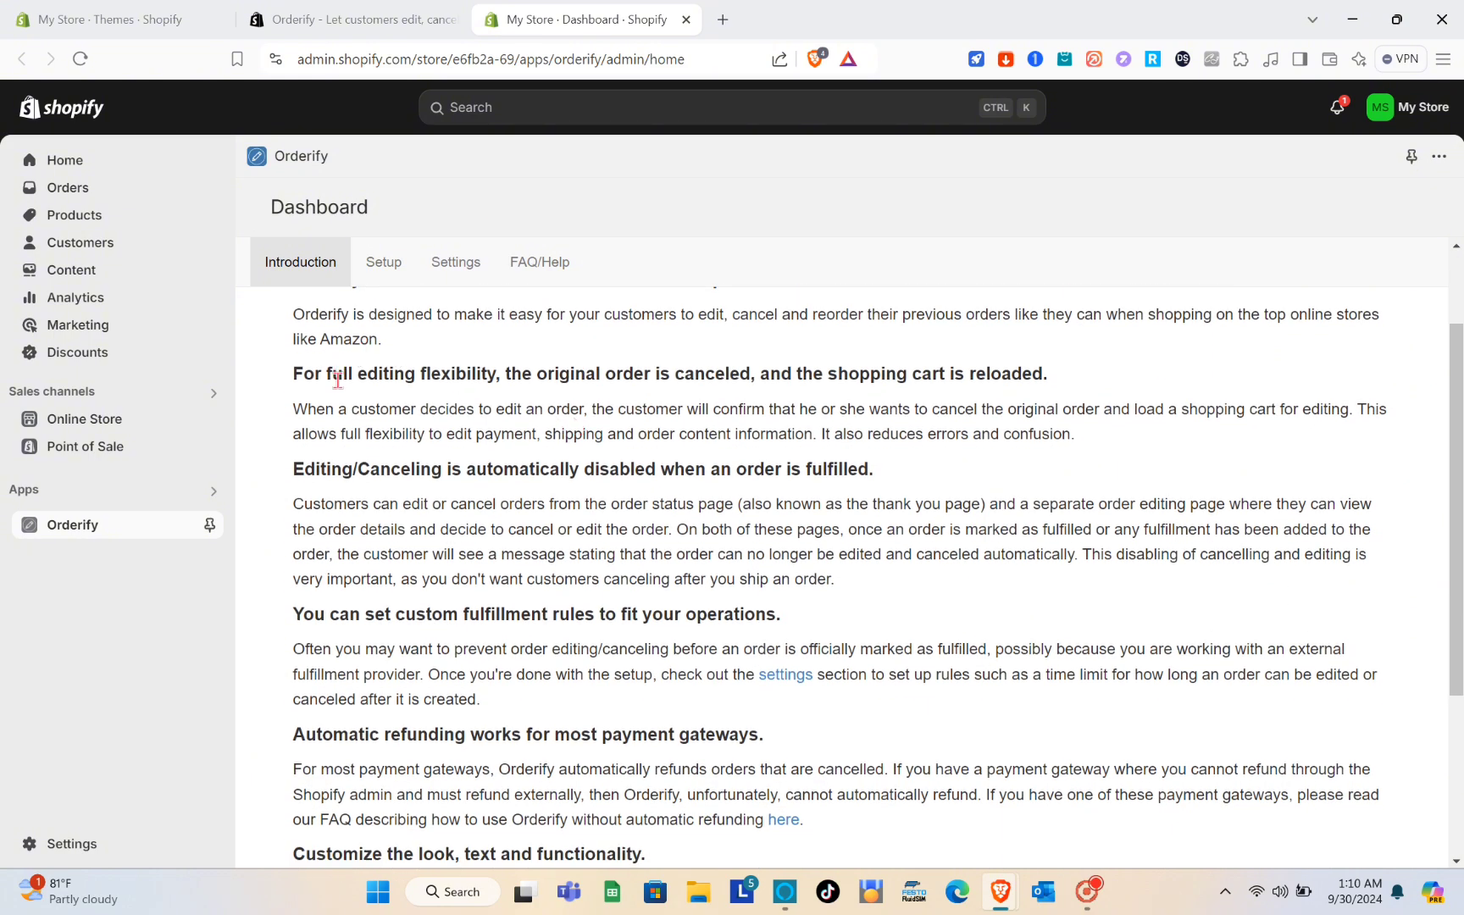
scroll(458, 435, "down", 4)
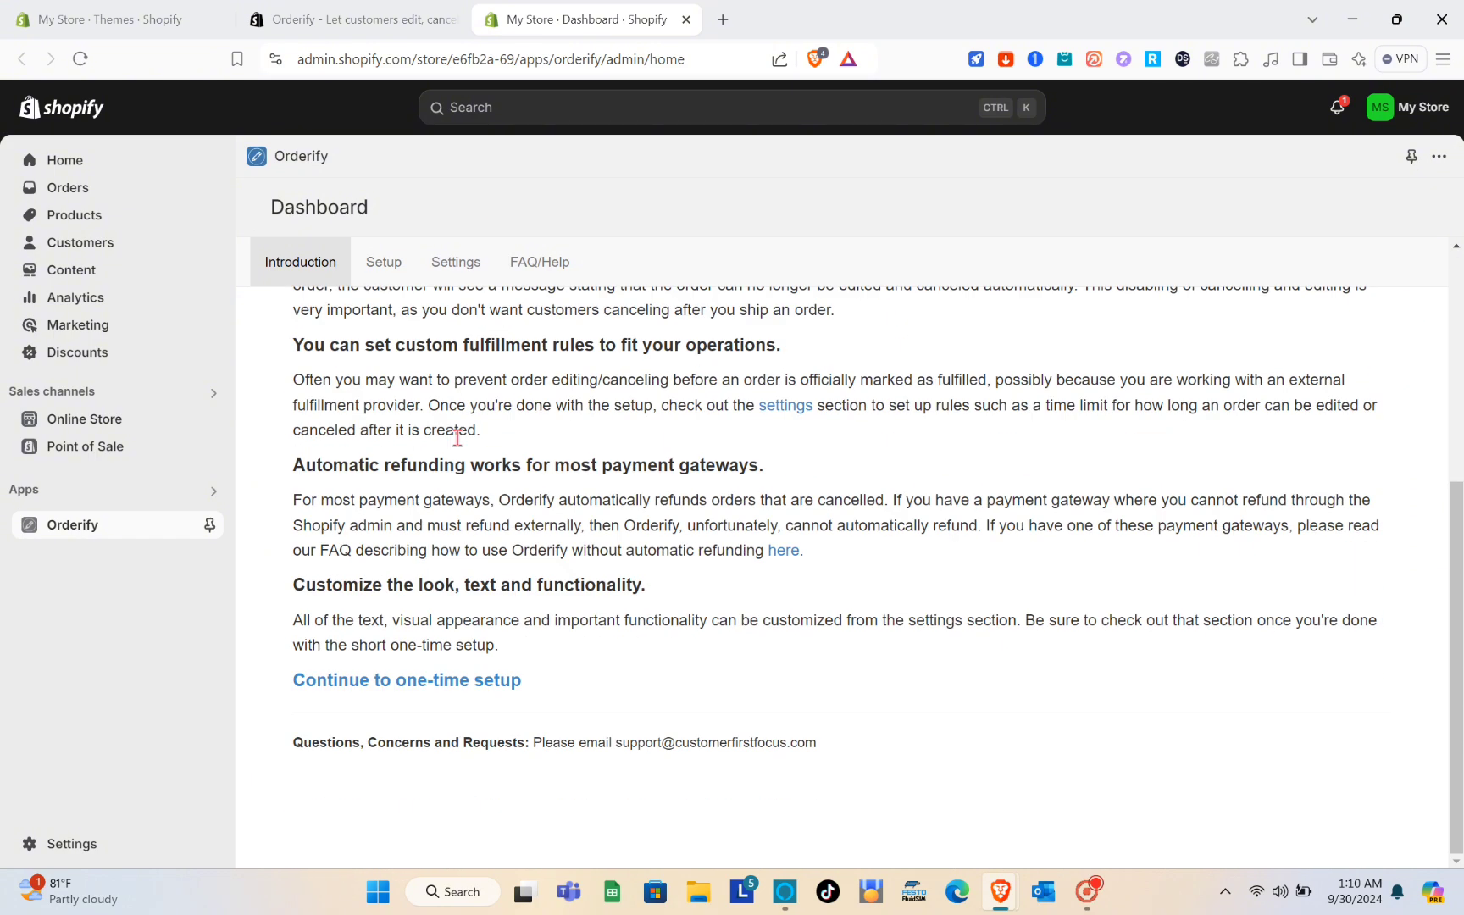
scroll(457, 437, "up", 5)
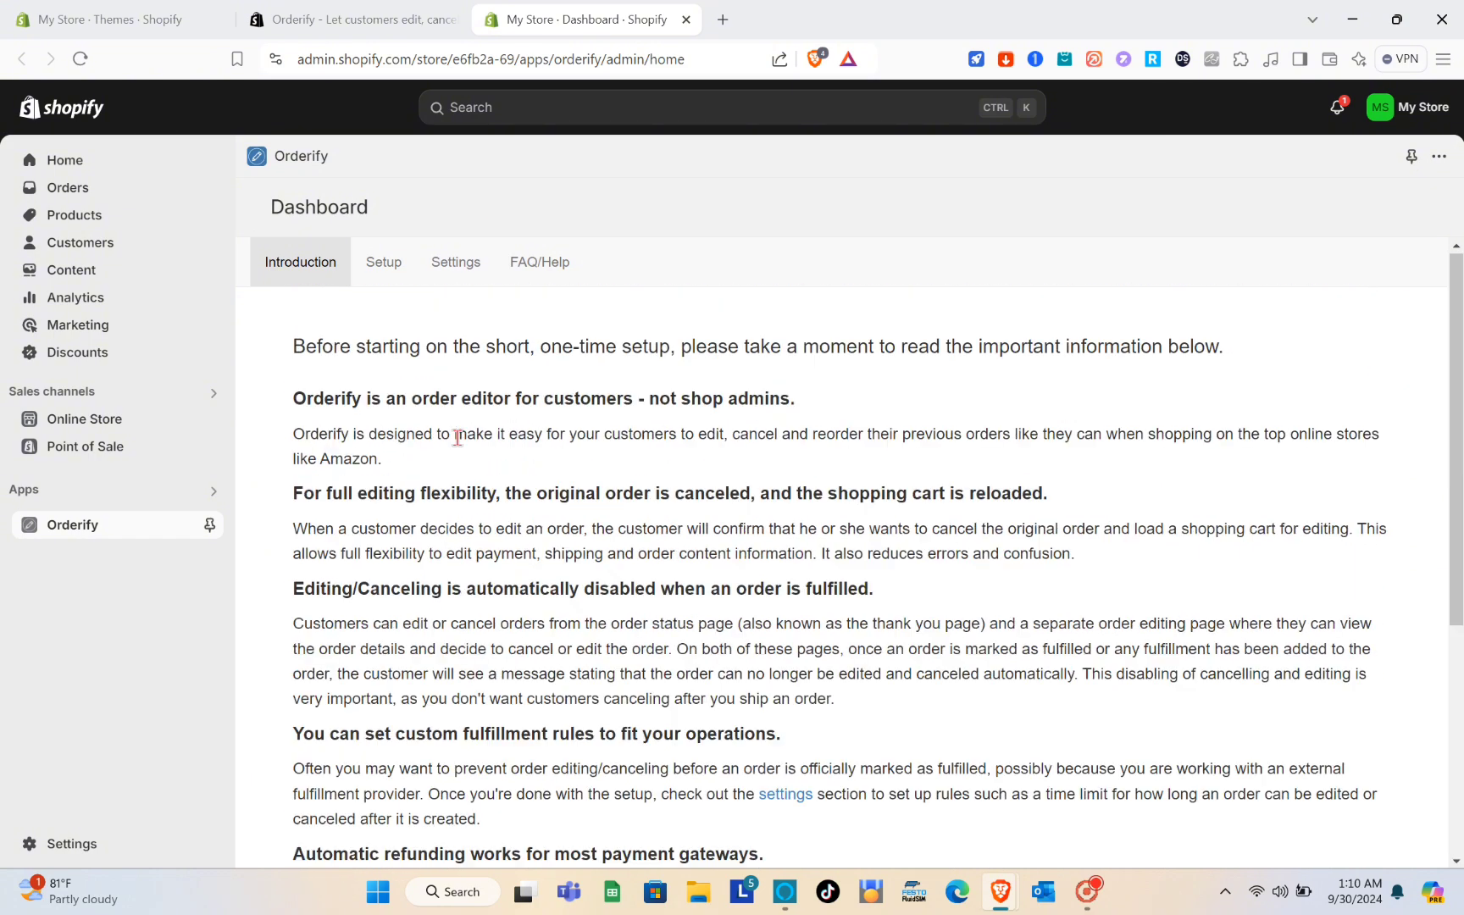
Read the Setup tab overview, highlighting the Order Status/Thank-you Page section headings.
left_click(388, 266)
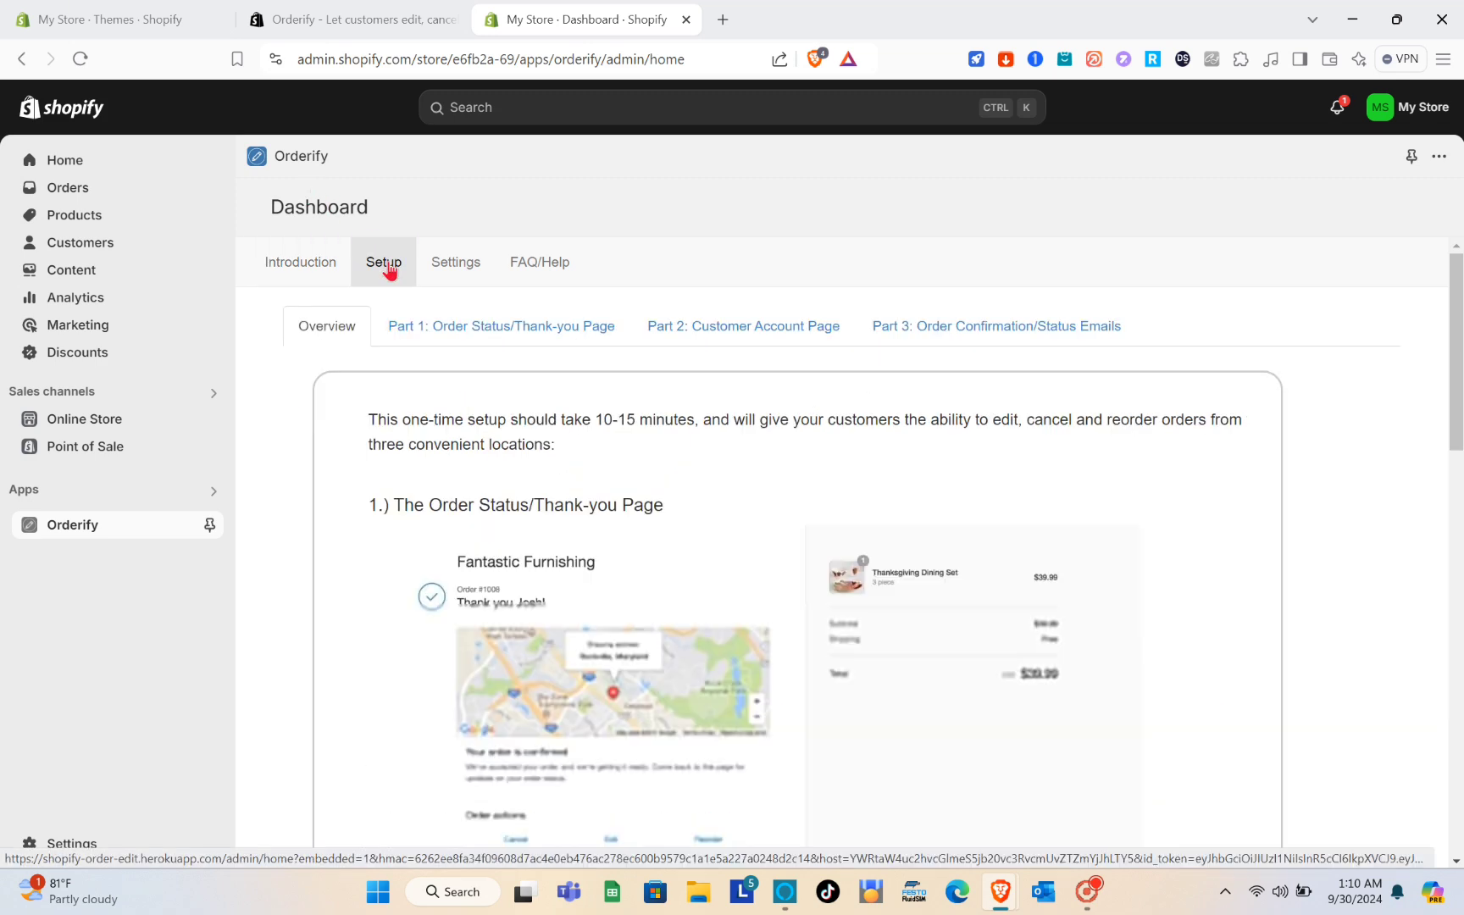
scroll(549, 541, "down", 2)
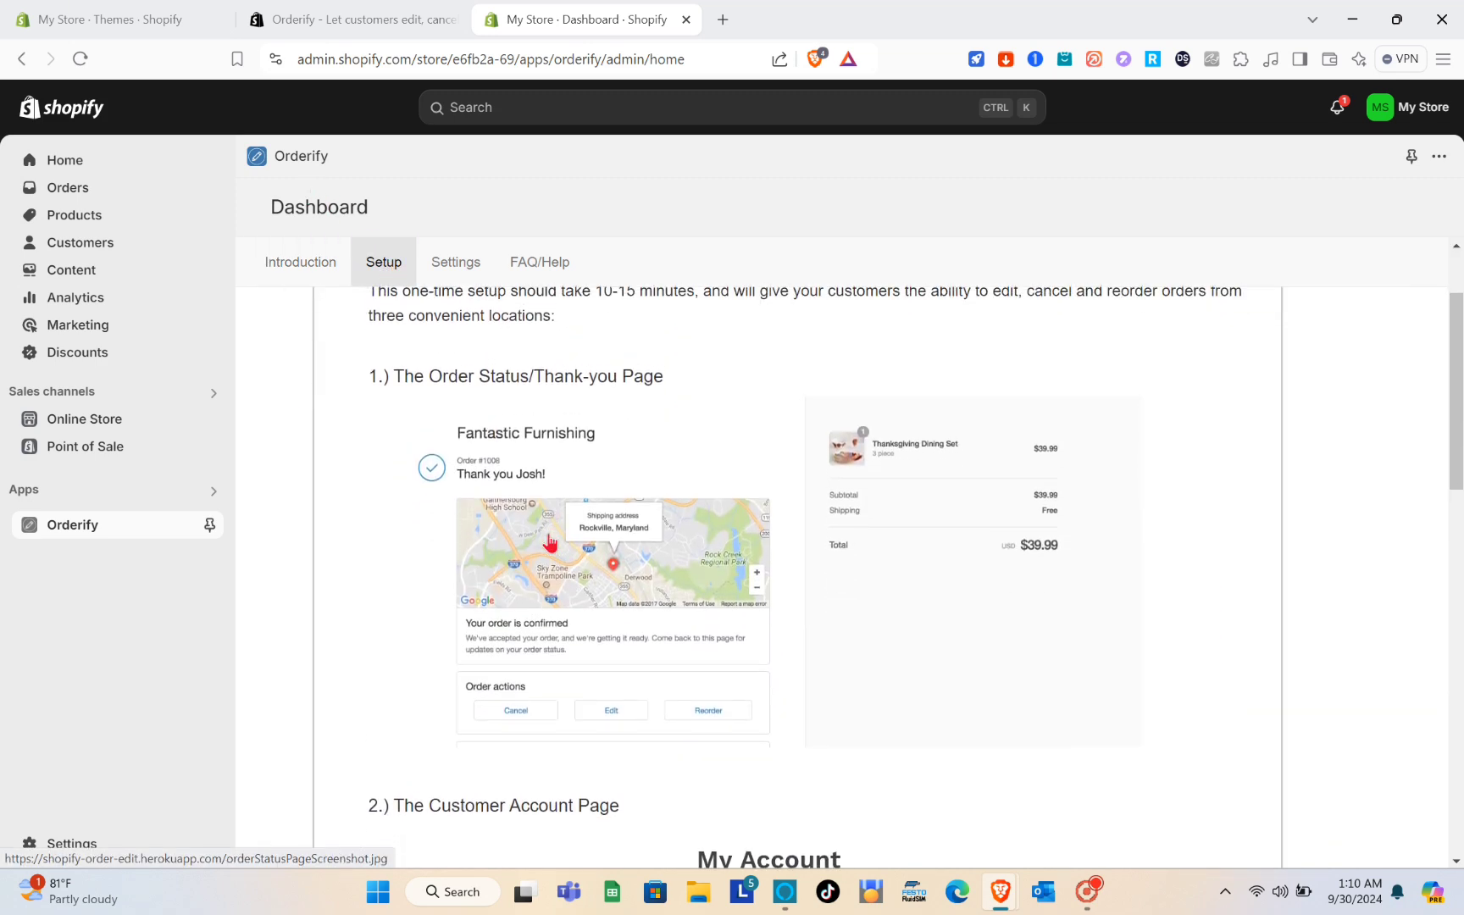
scroll(549, 540, "down", 4)
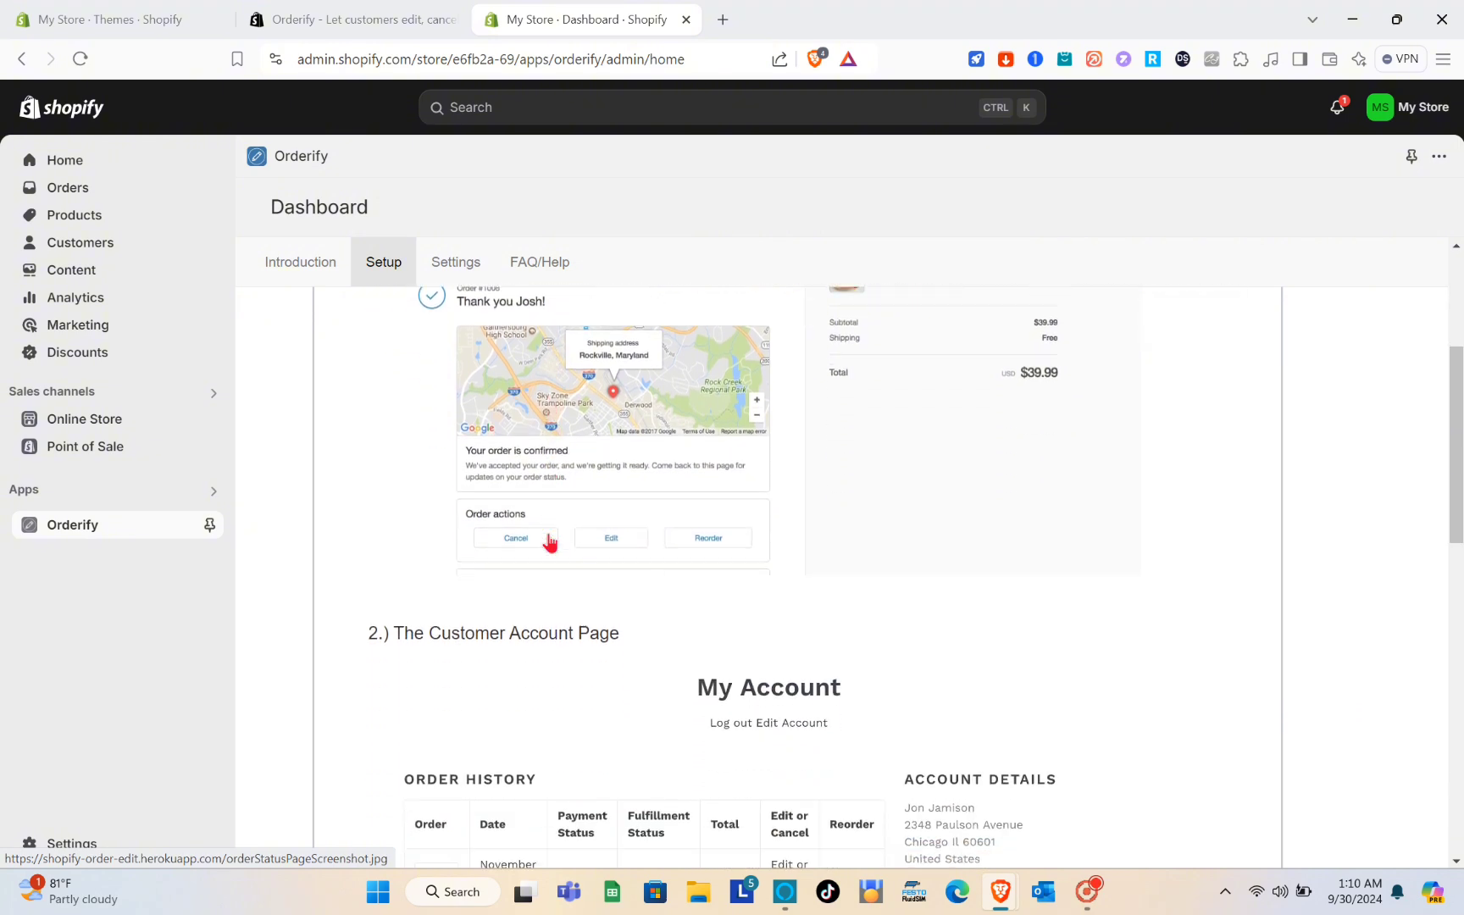
scroll(465, 523, "up", 5)
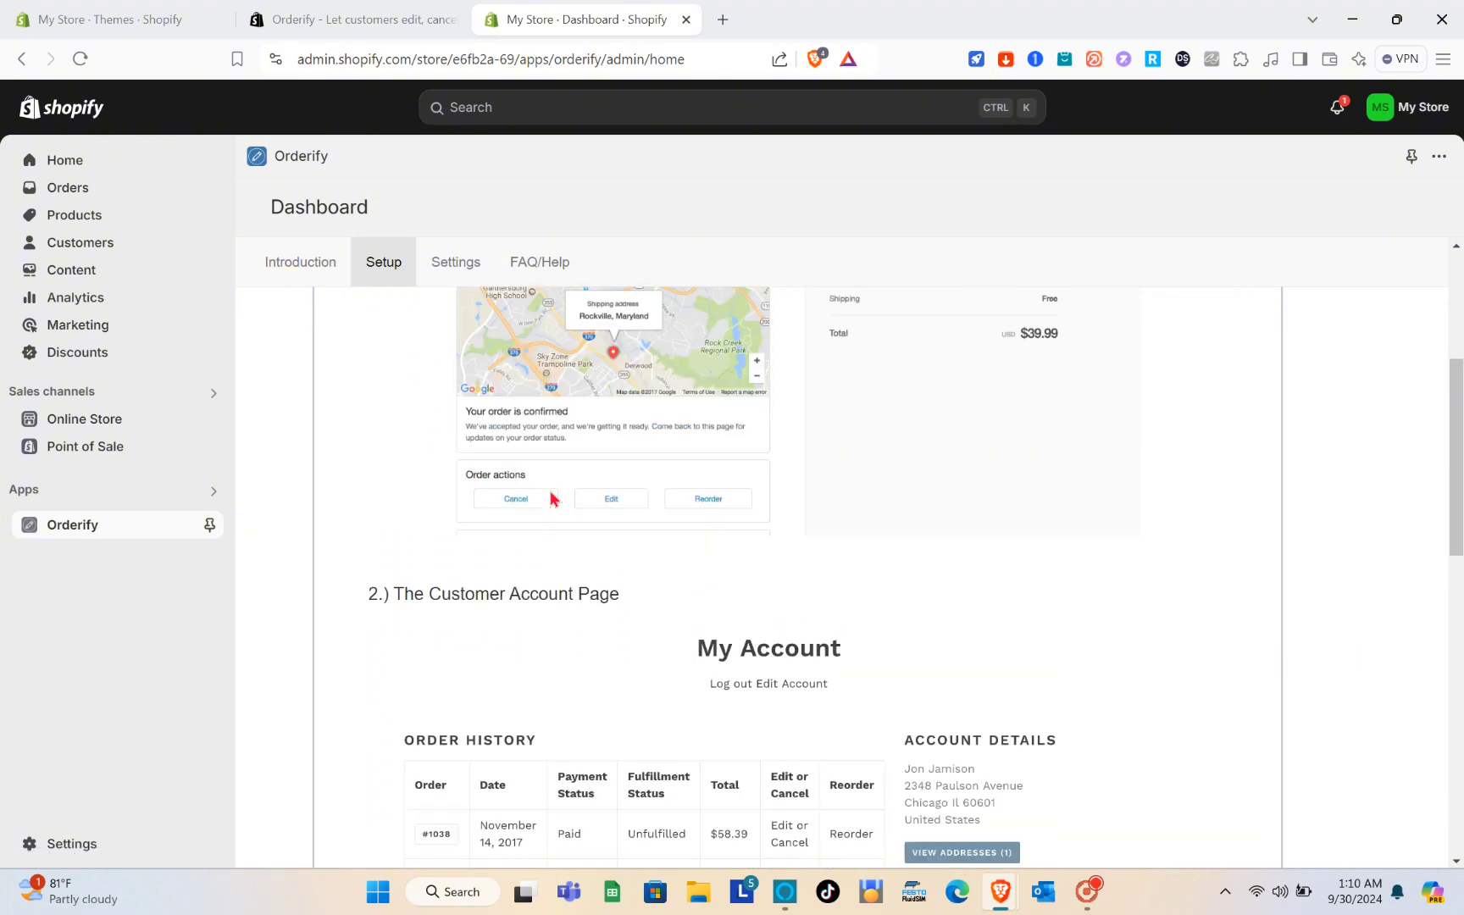
left_click_drag(395, 453, 687, 451)
left_click(687, 451)
scroll(683, 450, "down", 6)
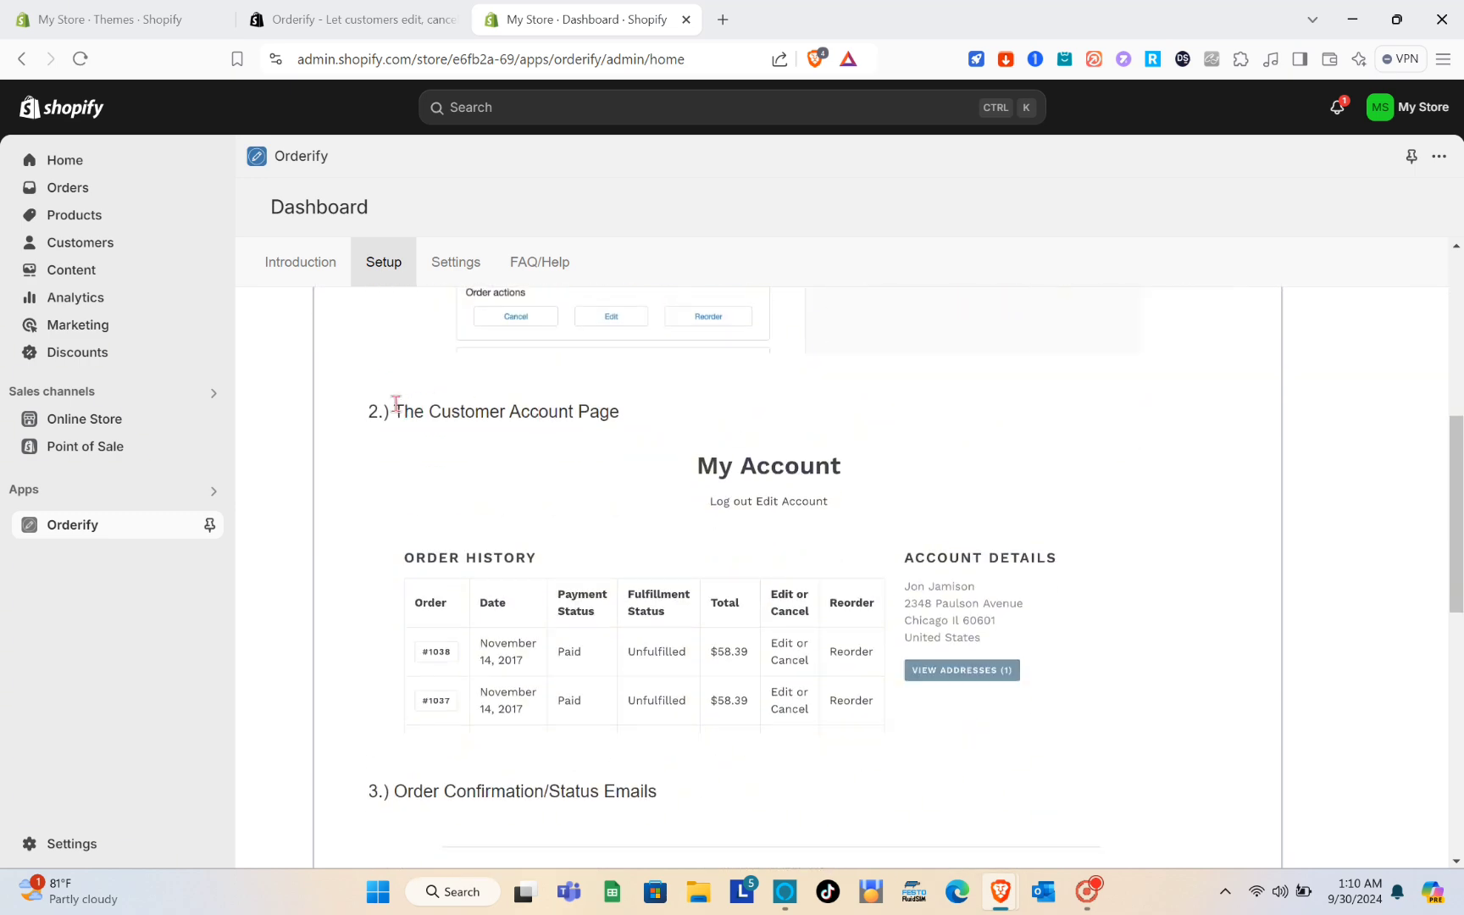
left_click_drag(396, 404, 674, 429)
left_click(675, 429)
scroll(674, 429, "down", 4)
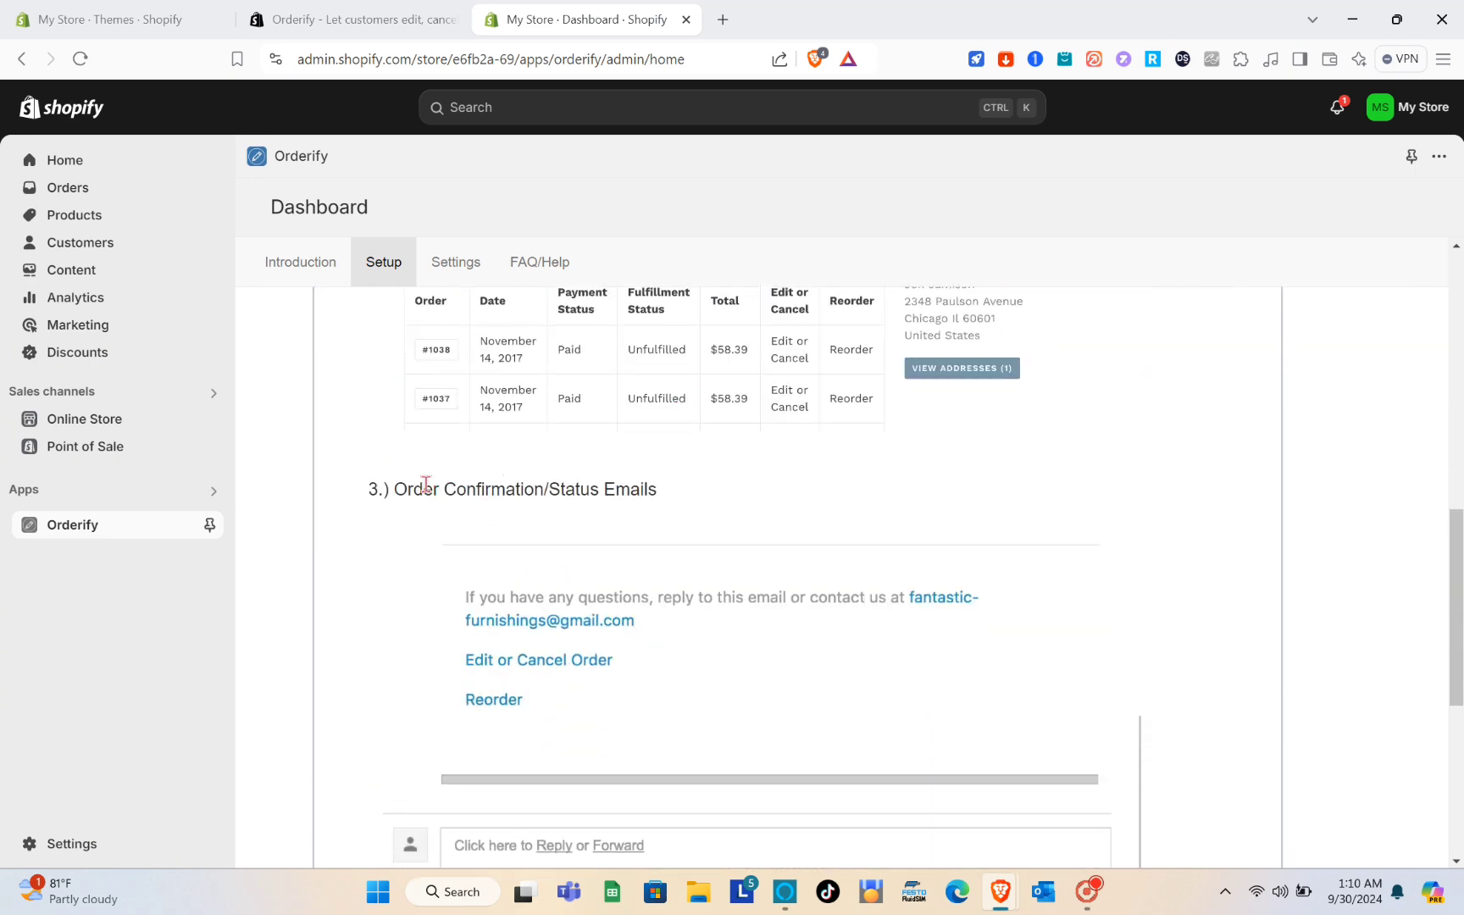
scroll(600, 509, "down", 5)
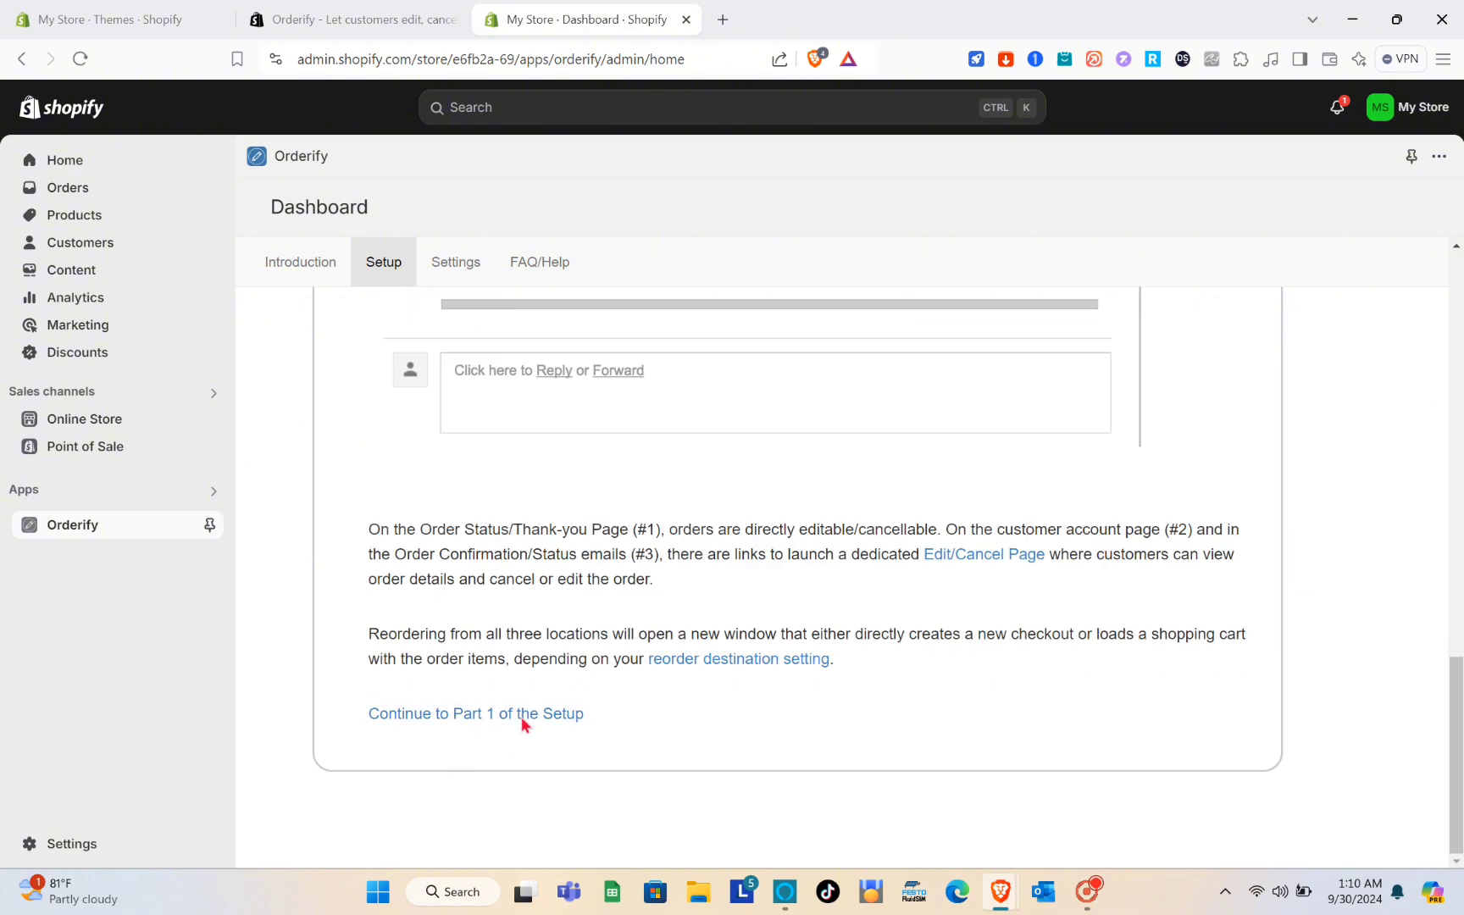
Go to Part 1: Order Status/Thank-you Page setup instructions and read them.
left_click(462, 716)
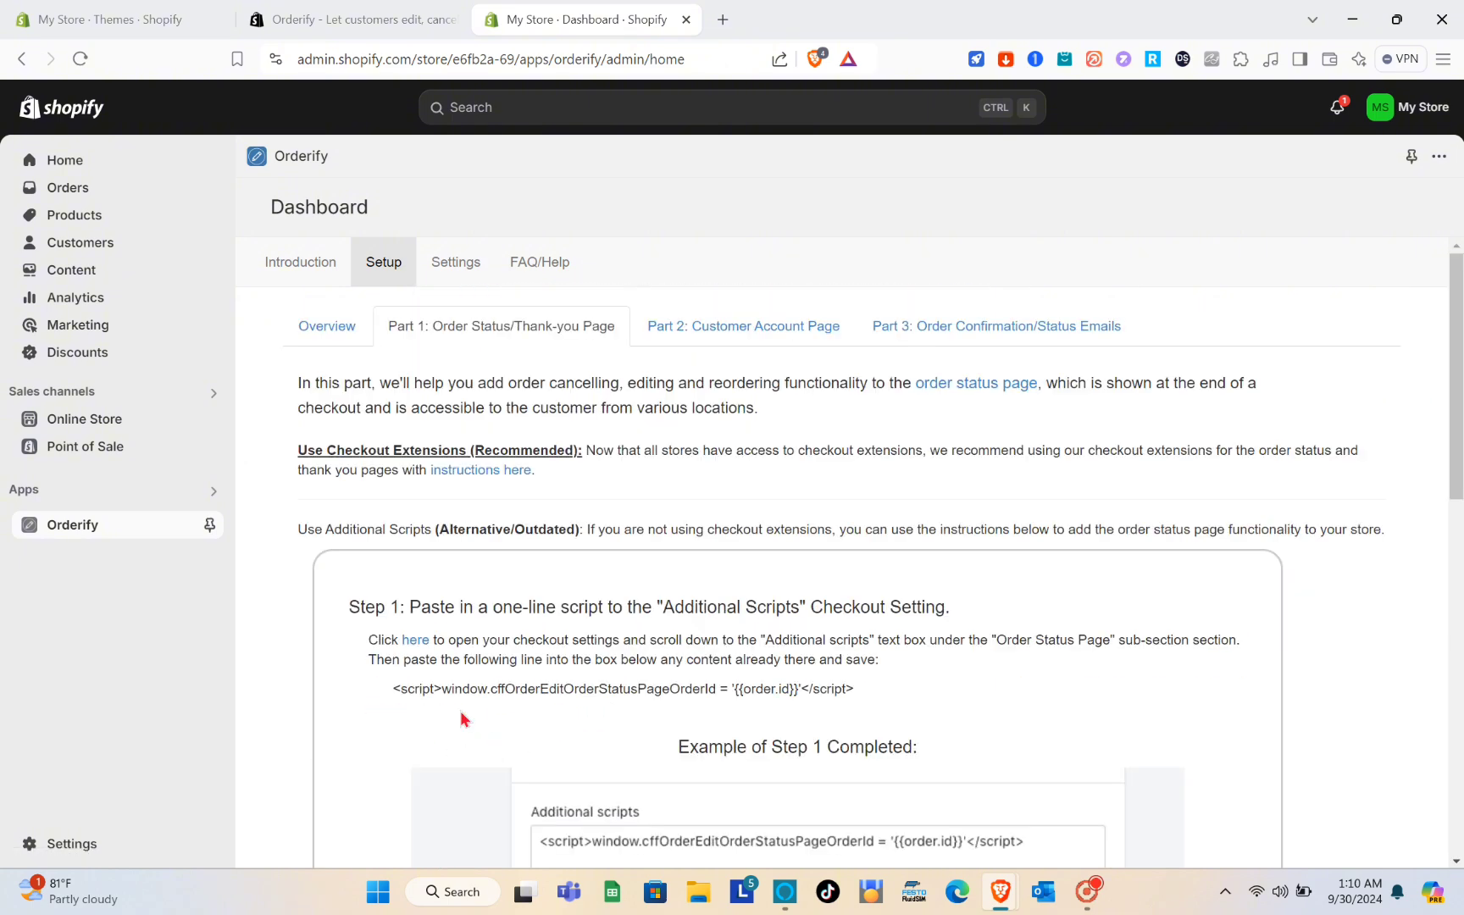
scroll(501, 652, "down", 3)
scroll(500, 651, "up", 3)
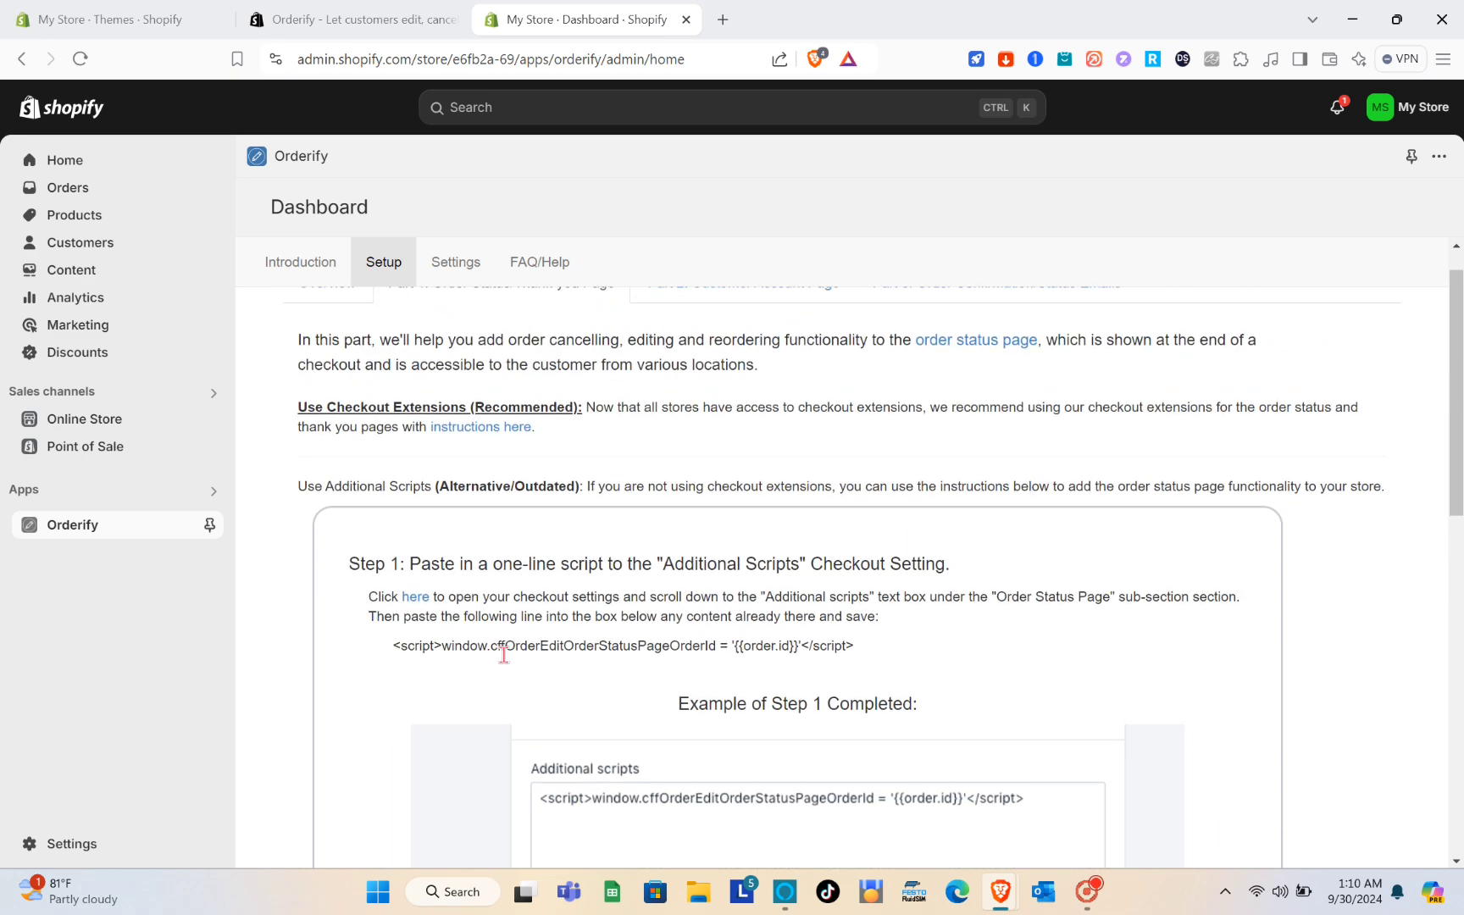
scroll(500, 648, "down", 1)
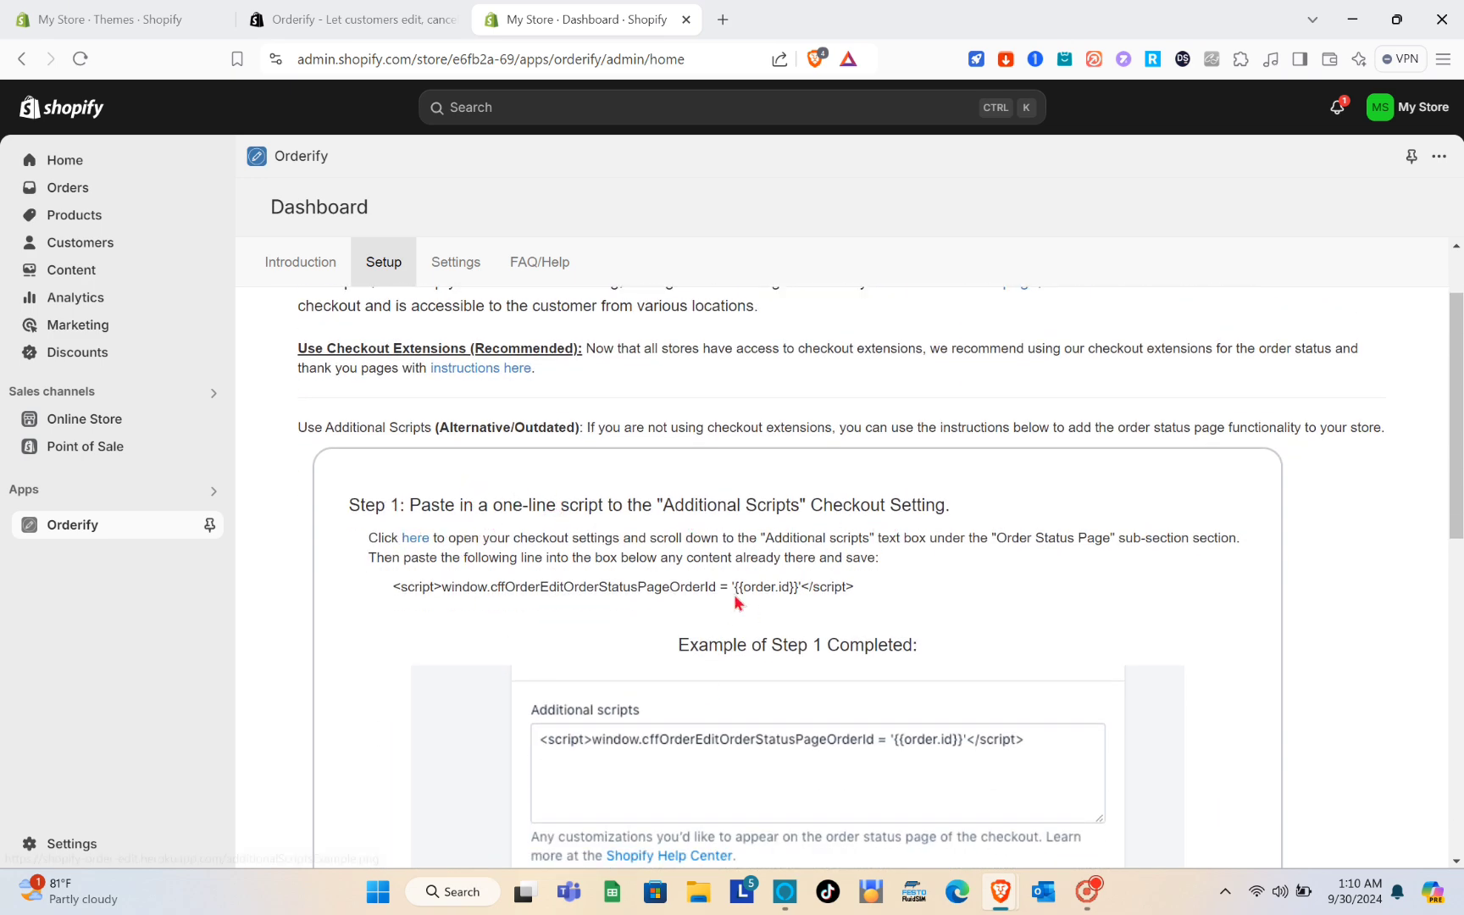
scroll(775, 670, "down", 5)
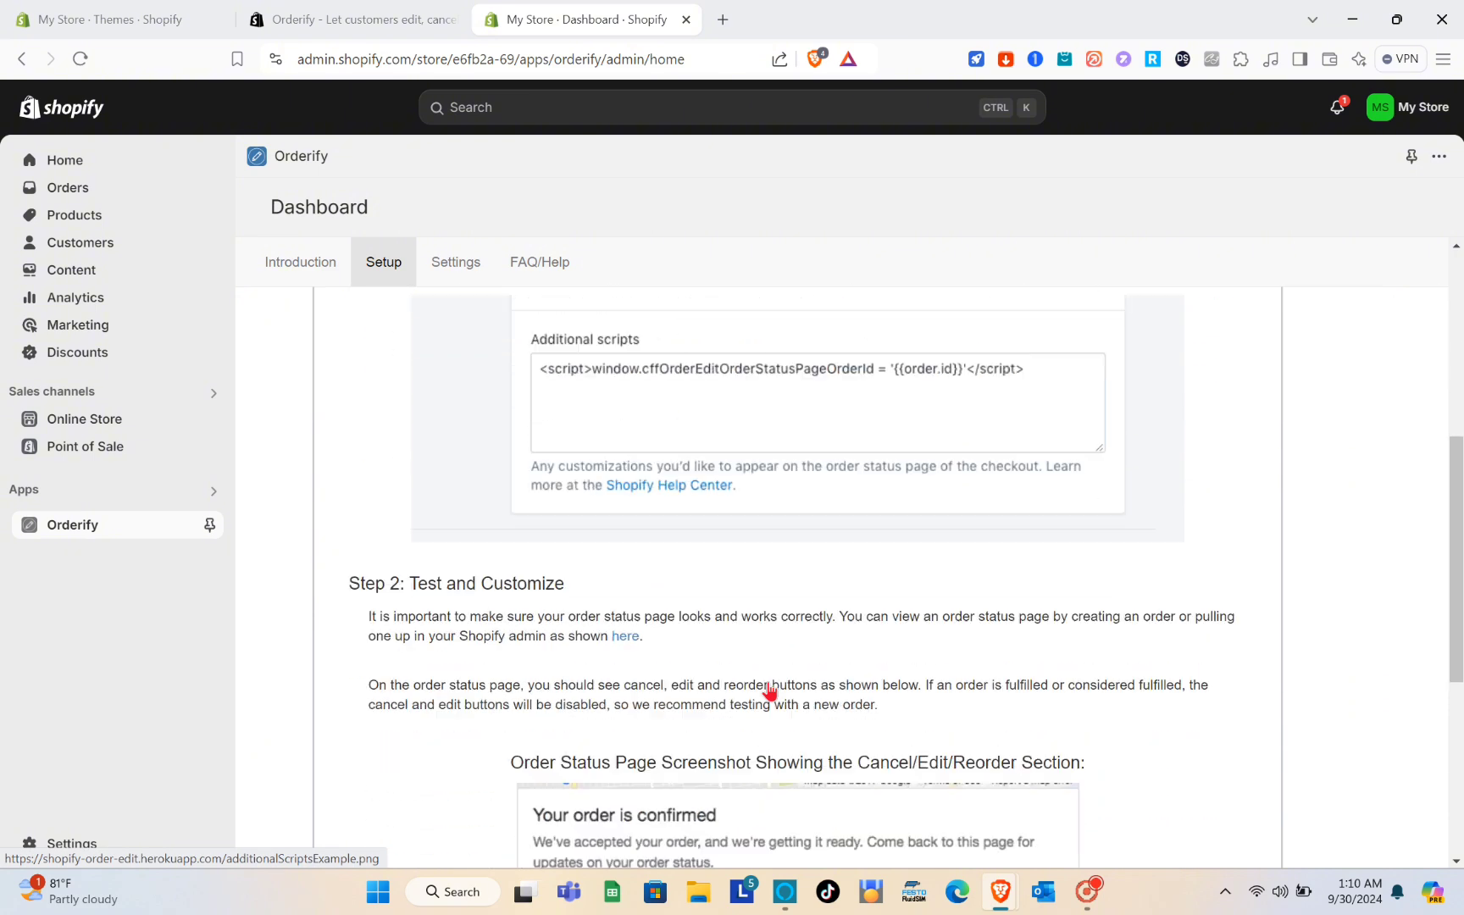
scroll(769, 691, "down", 4)
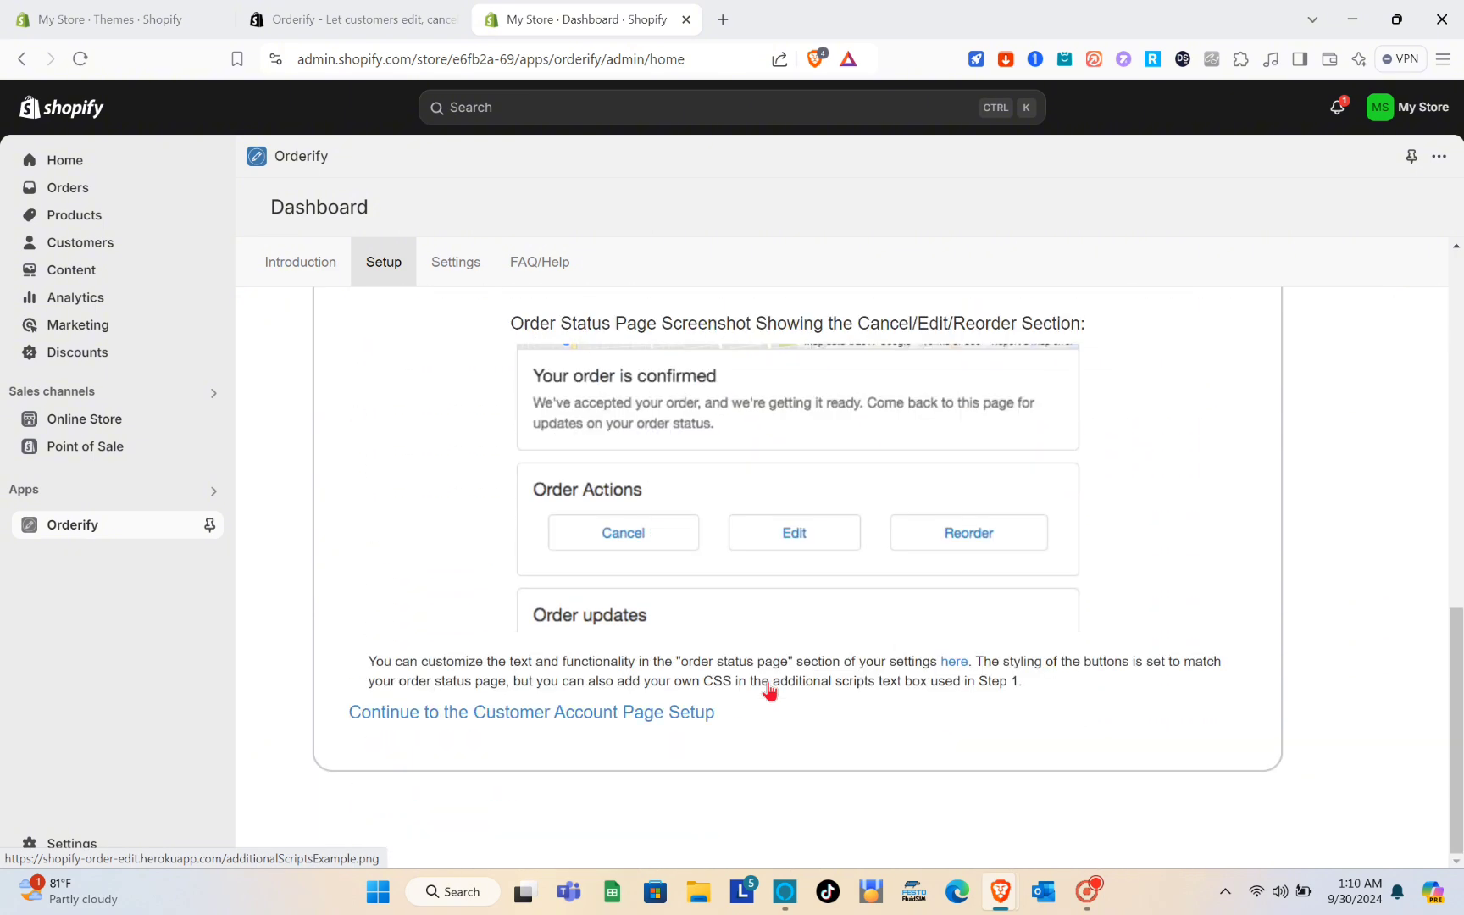
scroll(770, 691, "up", 10)
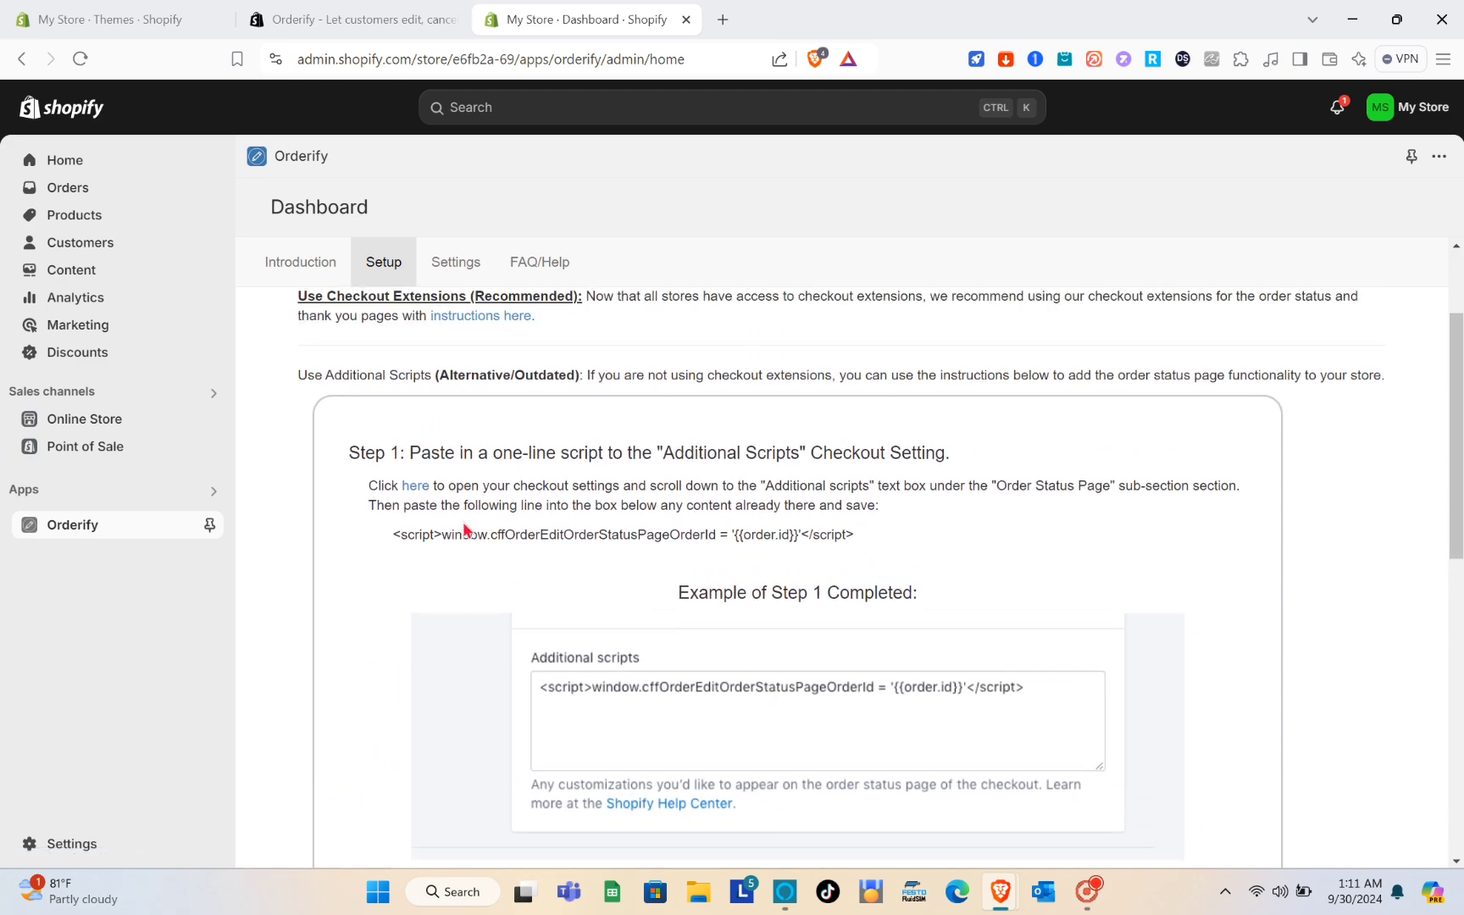
Select the one-line additional-scripts snippet under Step 1, then read the test steps.
left_click_drag(394, 536, 859, 533)
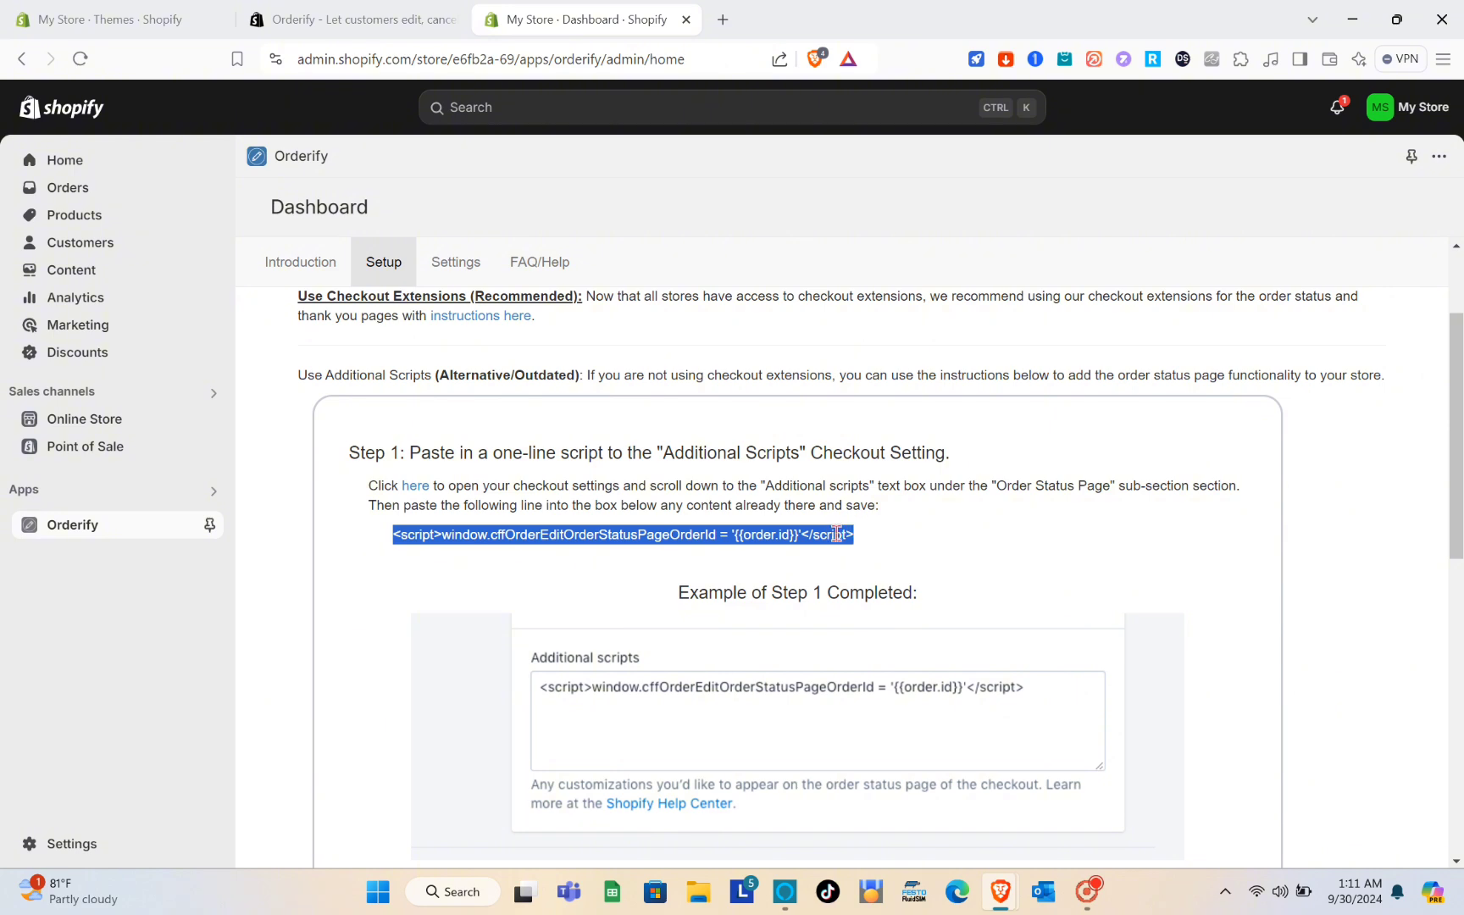
scroll(836, 534, "down", 4)
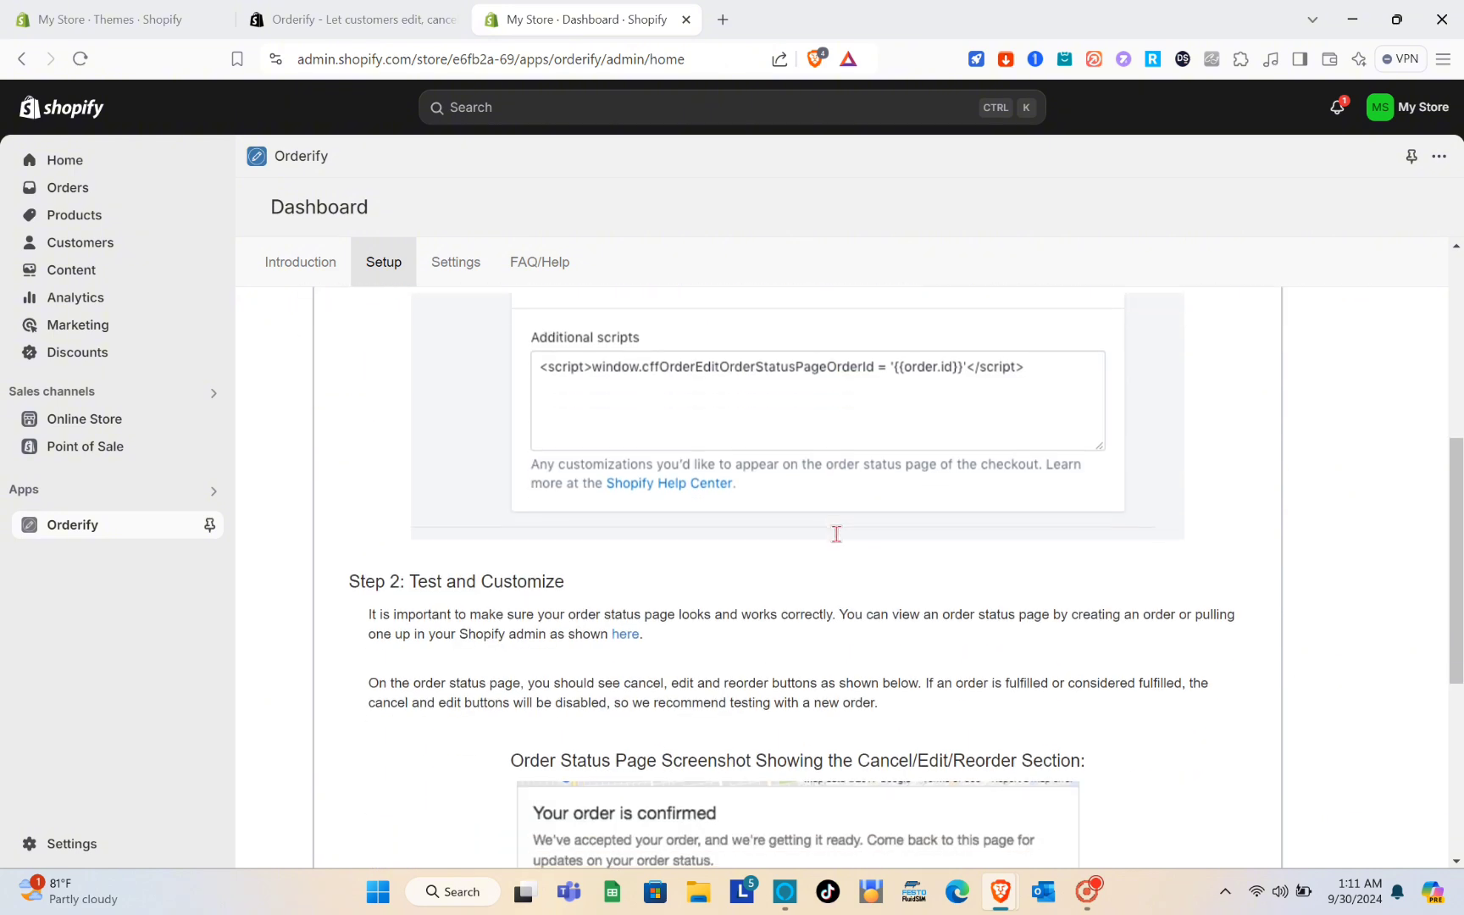
scroll(836, 534, "down", 5)
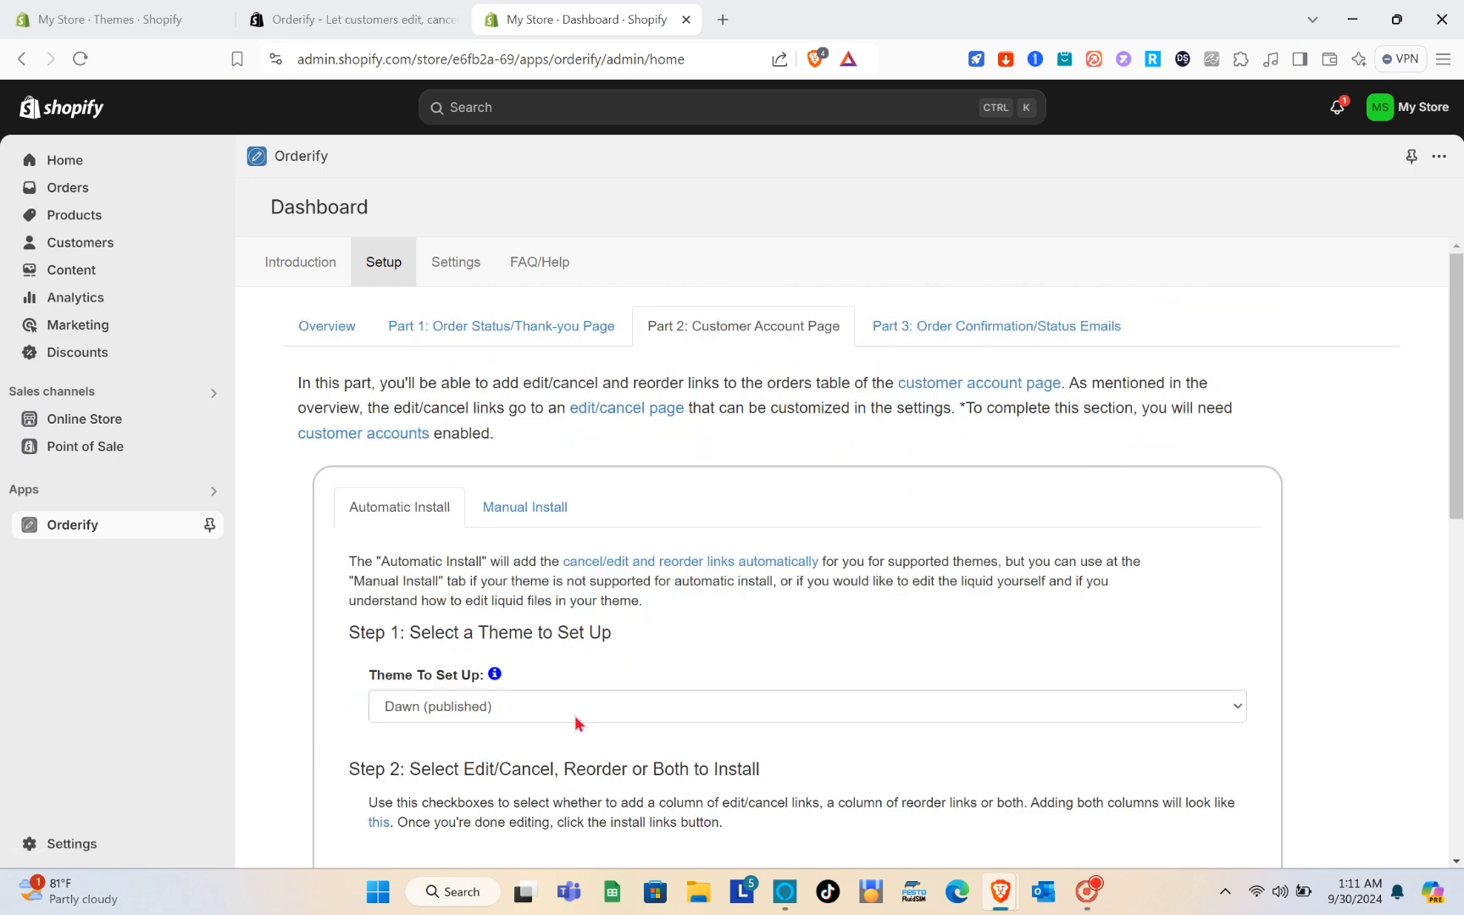
Choose Dawn (published) as the theme for Part 2: Customer Account Page setup.
scroll(583, 674, "down", 2)
scroll(583, 674, "down", 1)
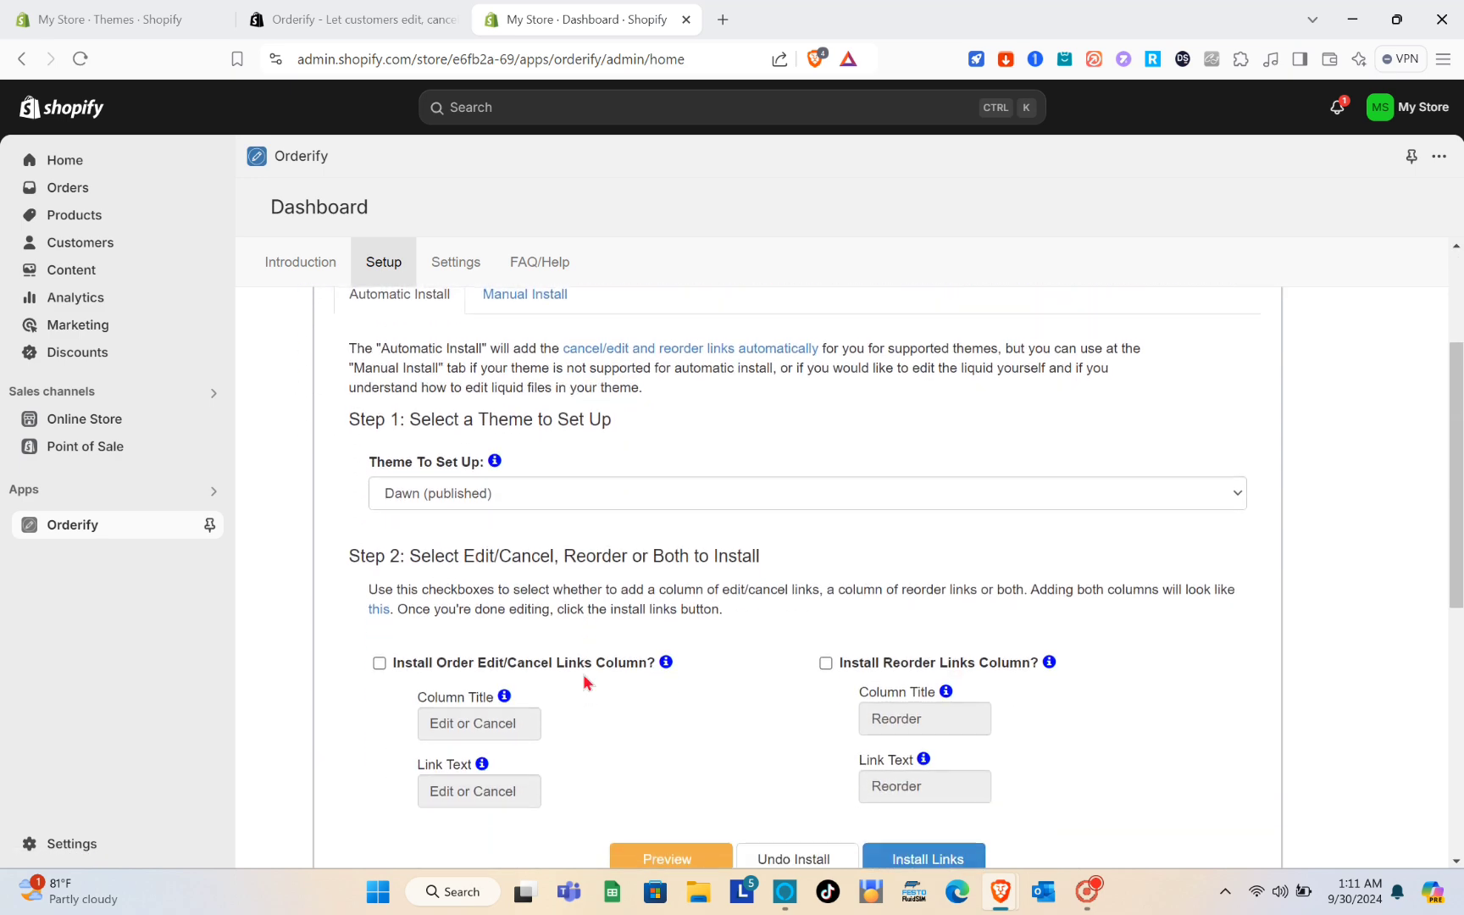
left_click(491, 495)
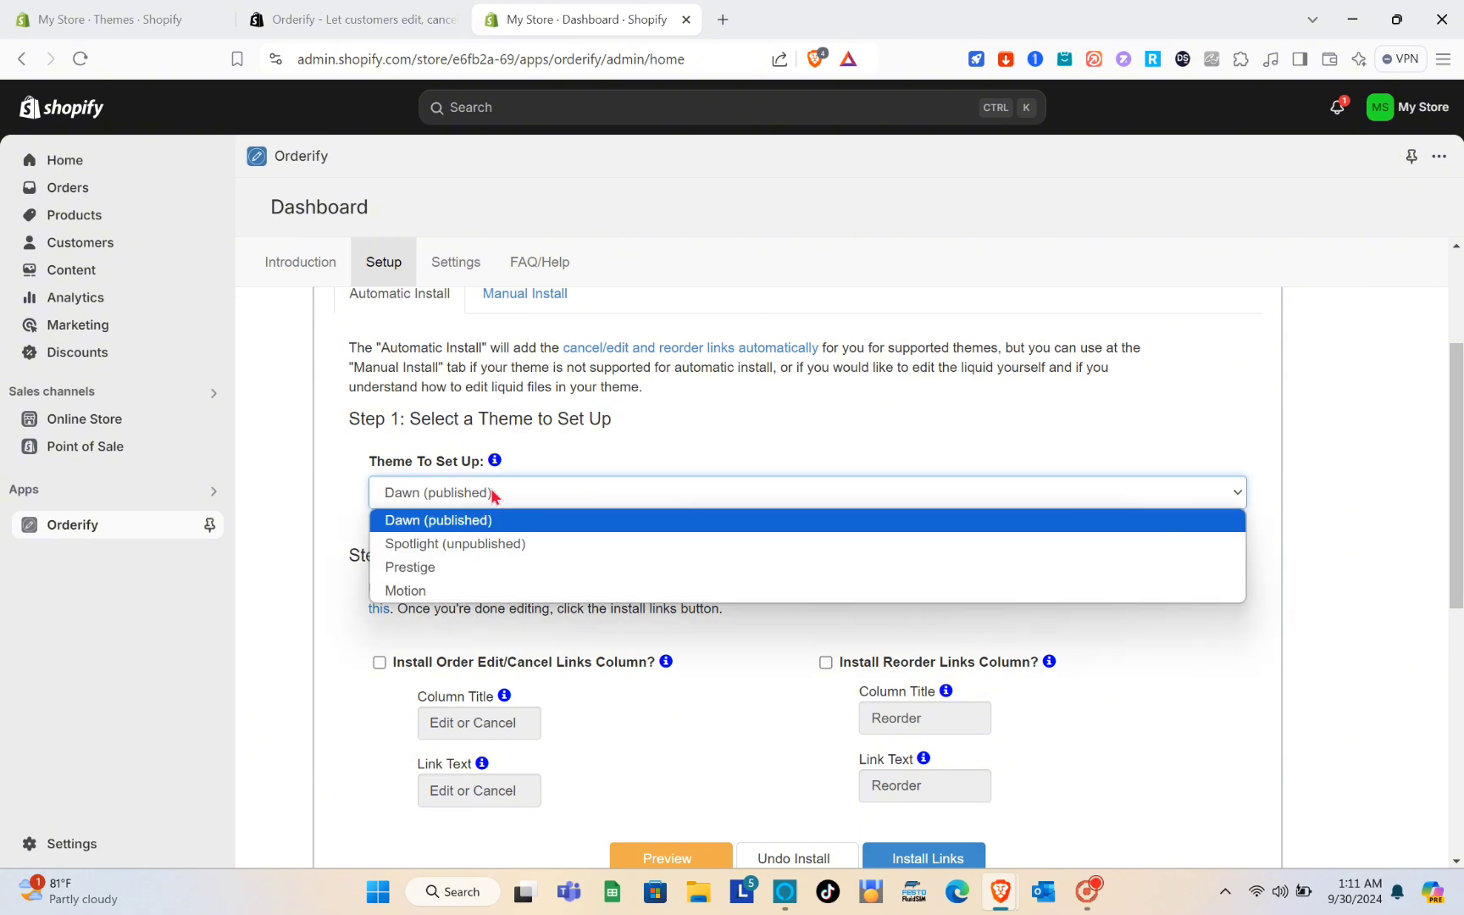
left_click(479, 524)
scroll(478, 524, "down", 2)
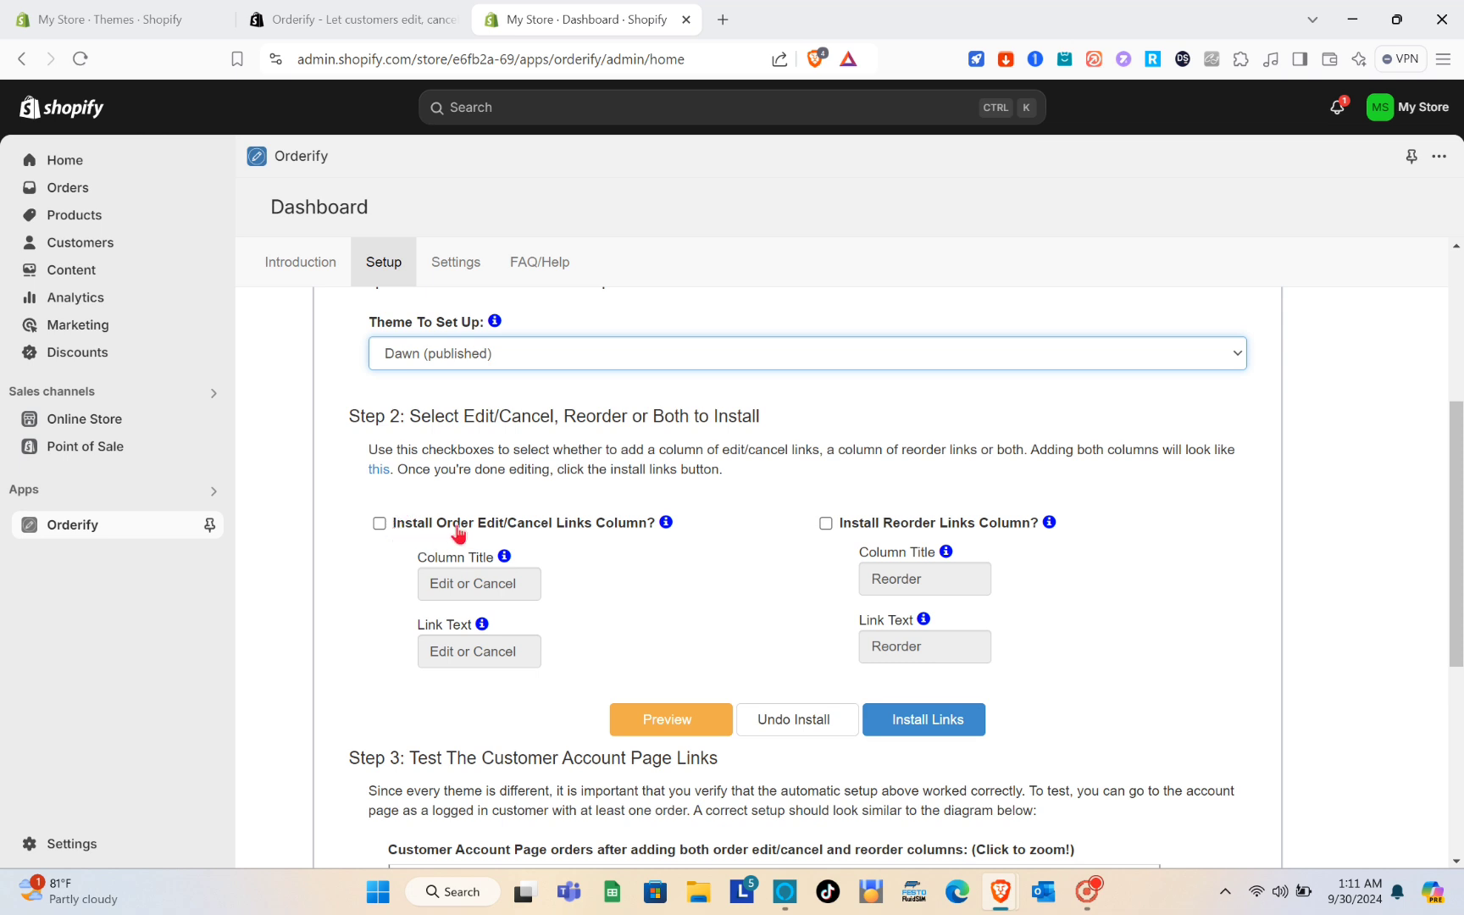
left_click(477, 583)
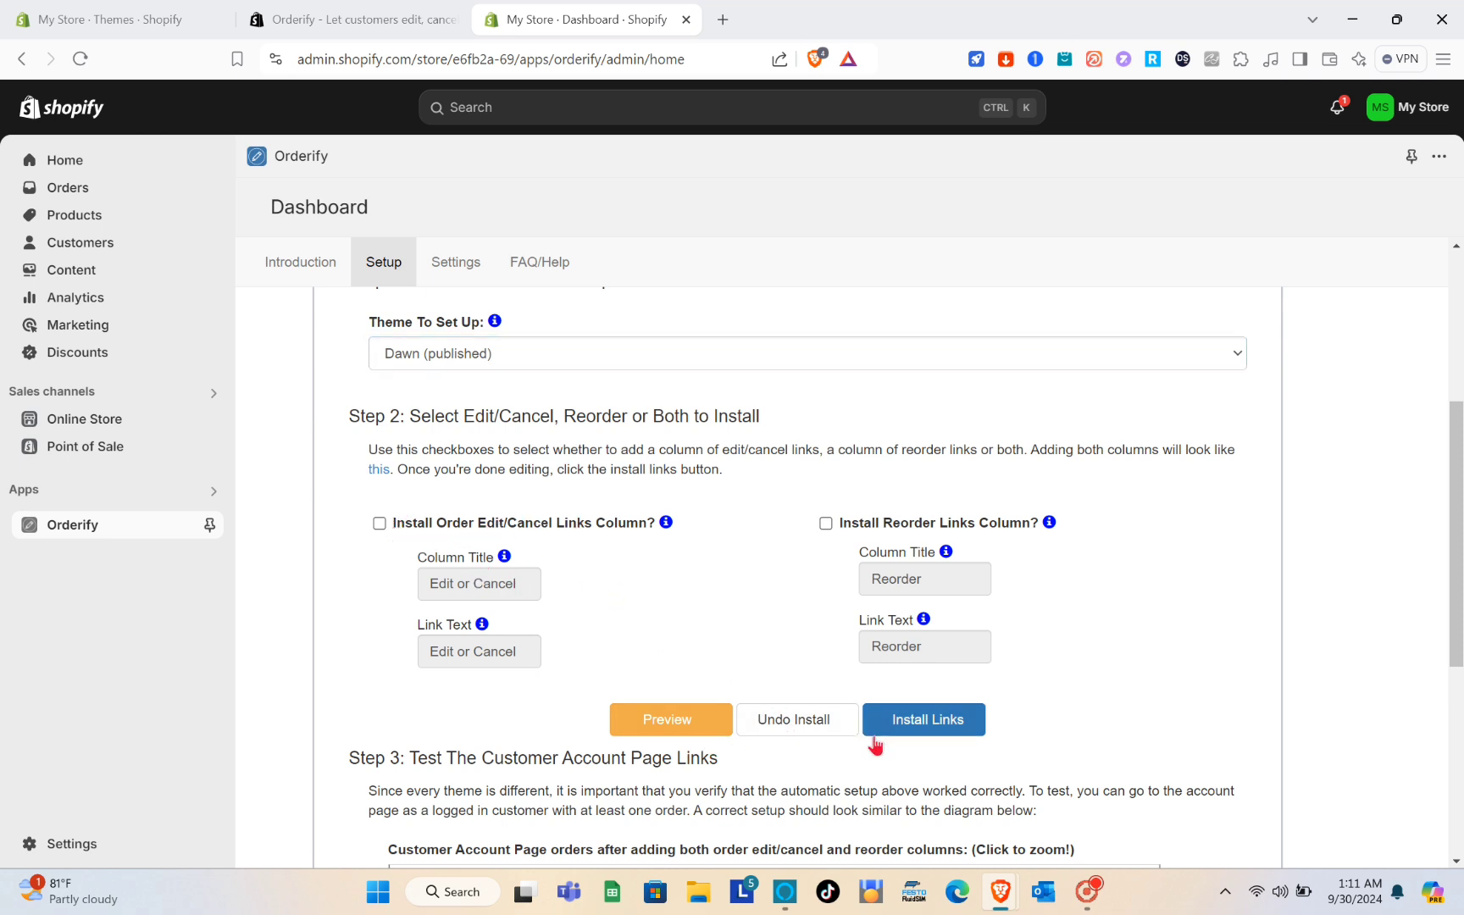
Enable the Order Edit/Cancel Links Column titled 'Cancel' and install the links.
scroll(876, 746, "down", 1)
scroll(875, 746, "down", 1)
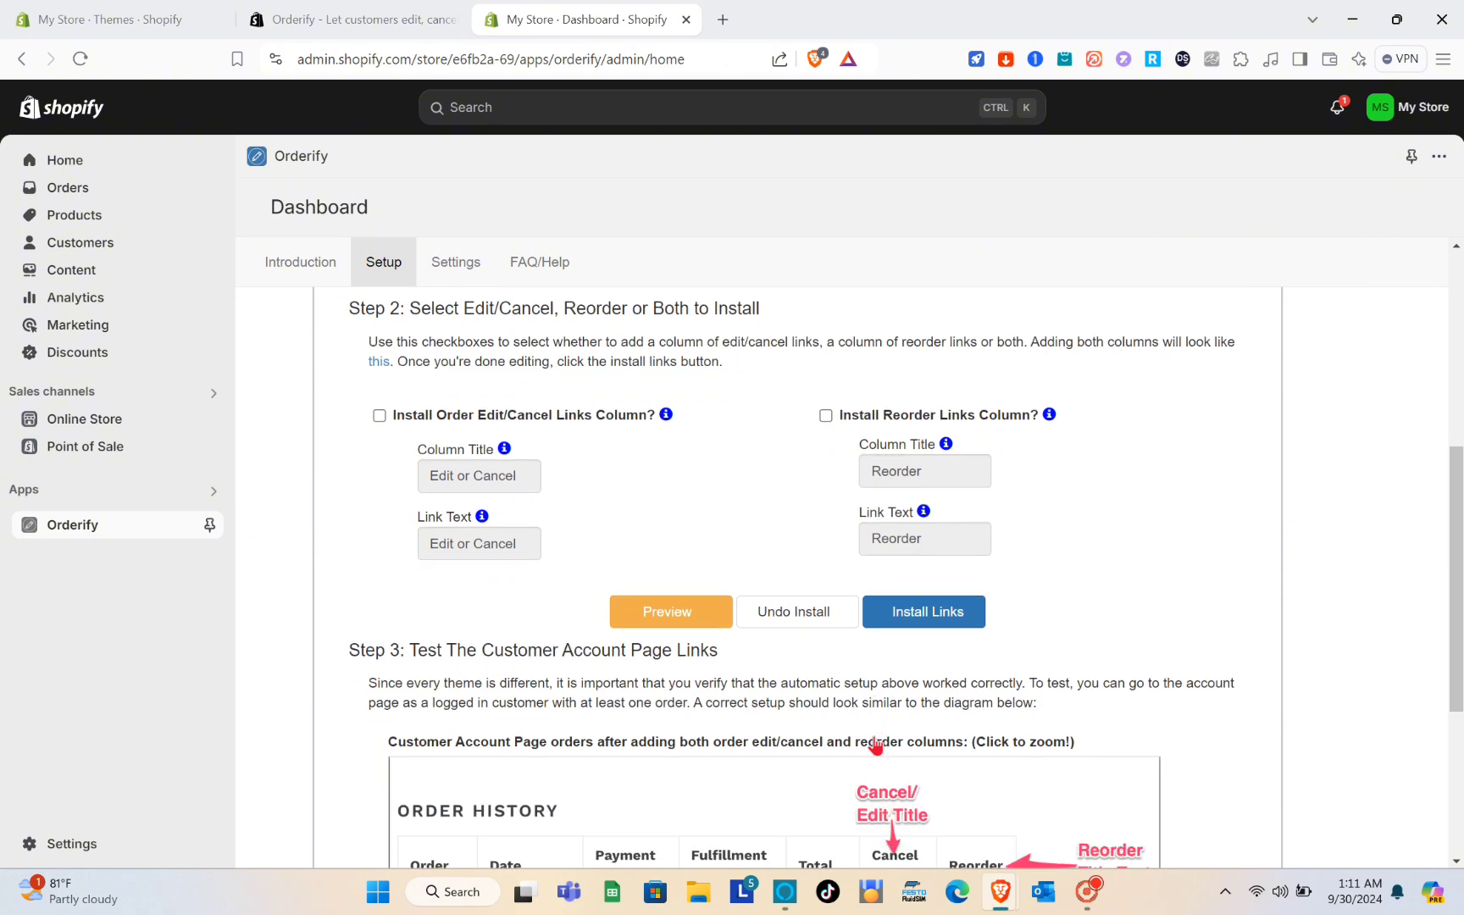
scroll(875, 746, "down", 1)
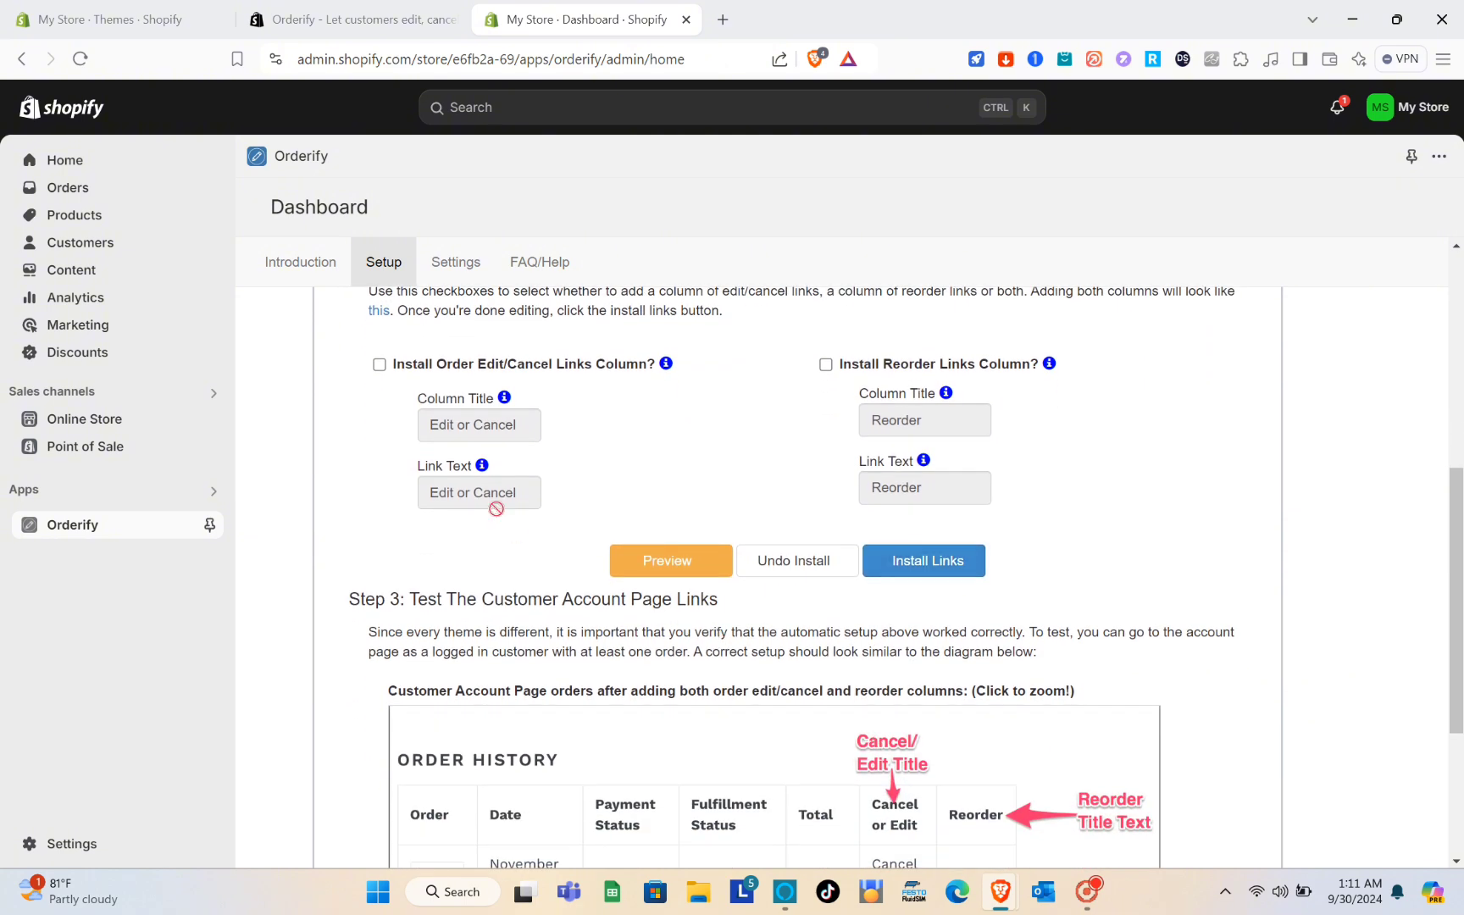
left_click(380, 365)
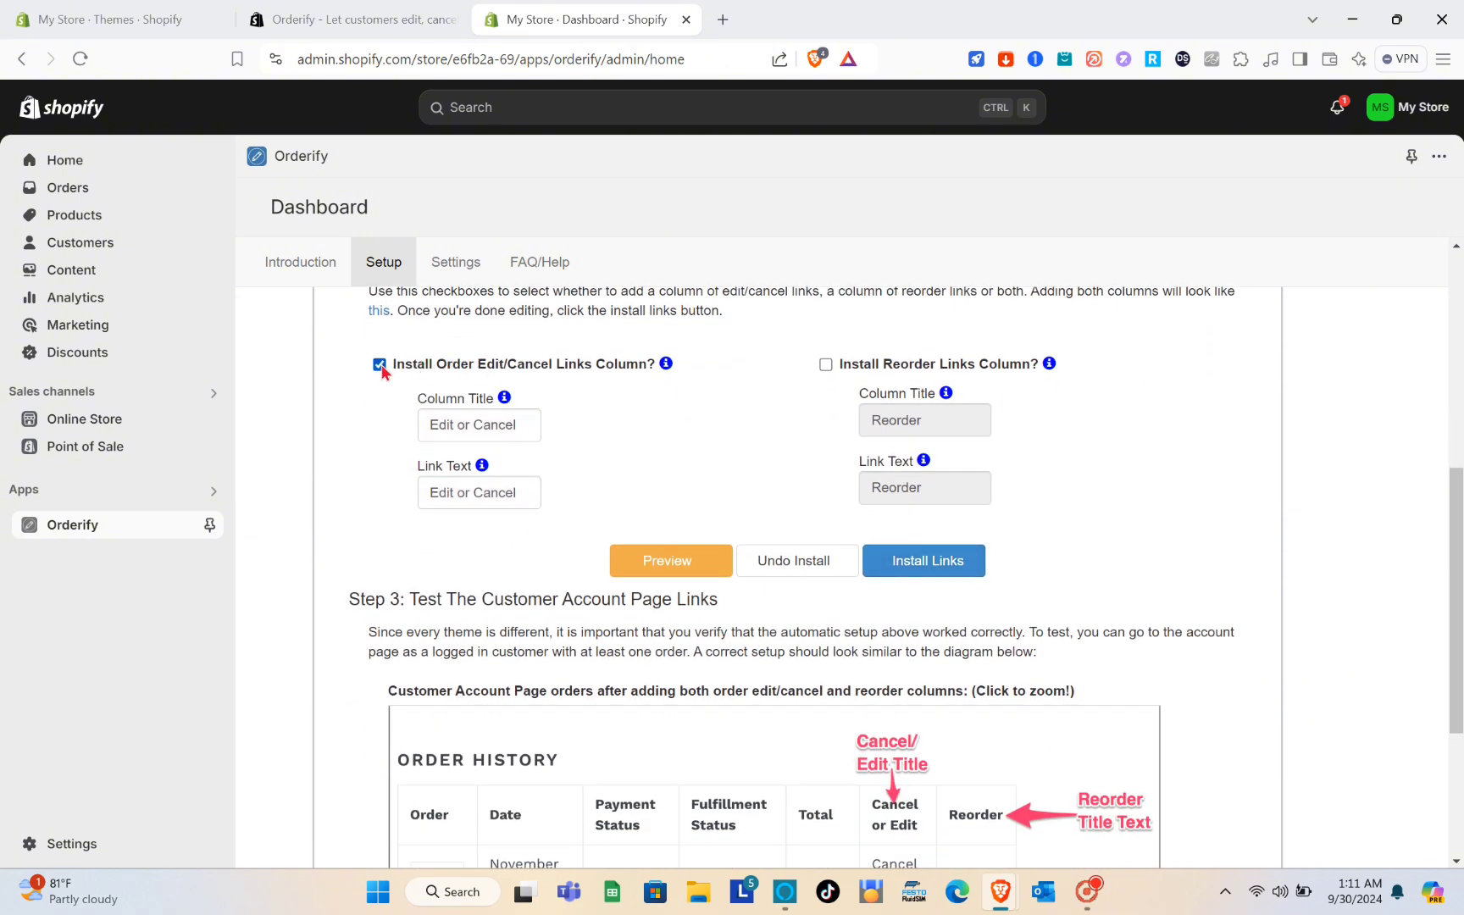
left_click(487, 423)
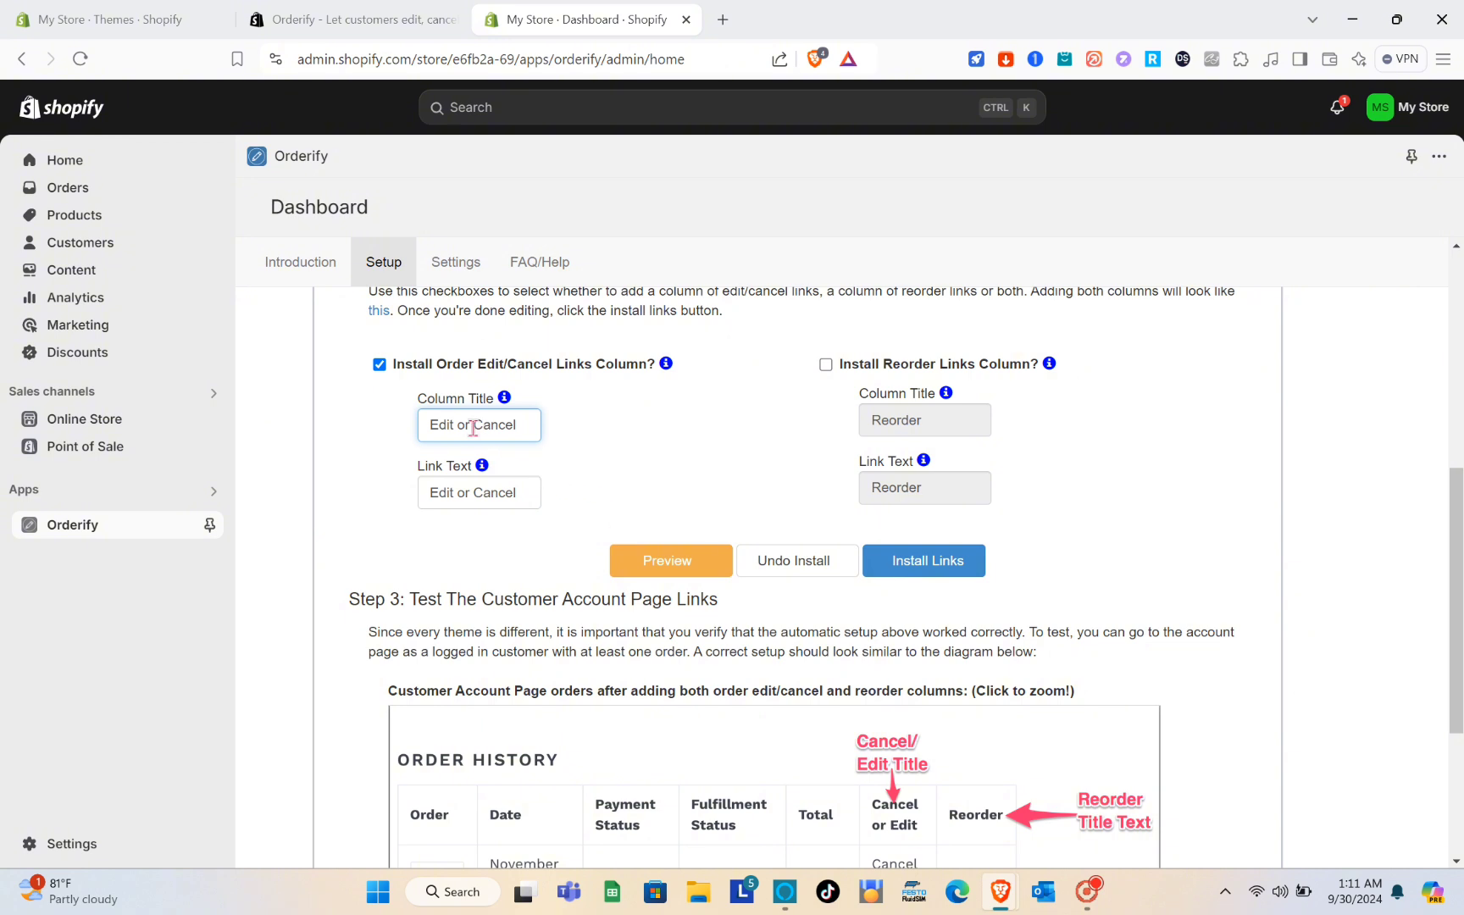
left_click(472, 425)
key("BackSpace")
key("BackSpace")
key("BackSpace")
key("BackSpace")
key("BackSpace")
key("BackSpace")
key("BackSpace")
key("BackSpace")
left_click(900, 571)
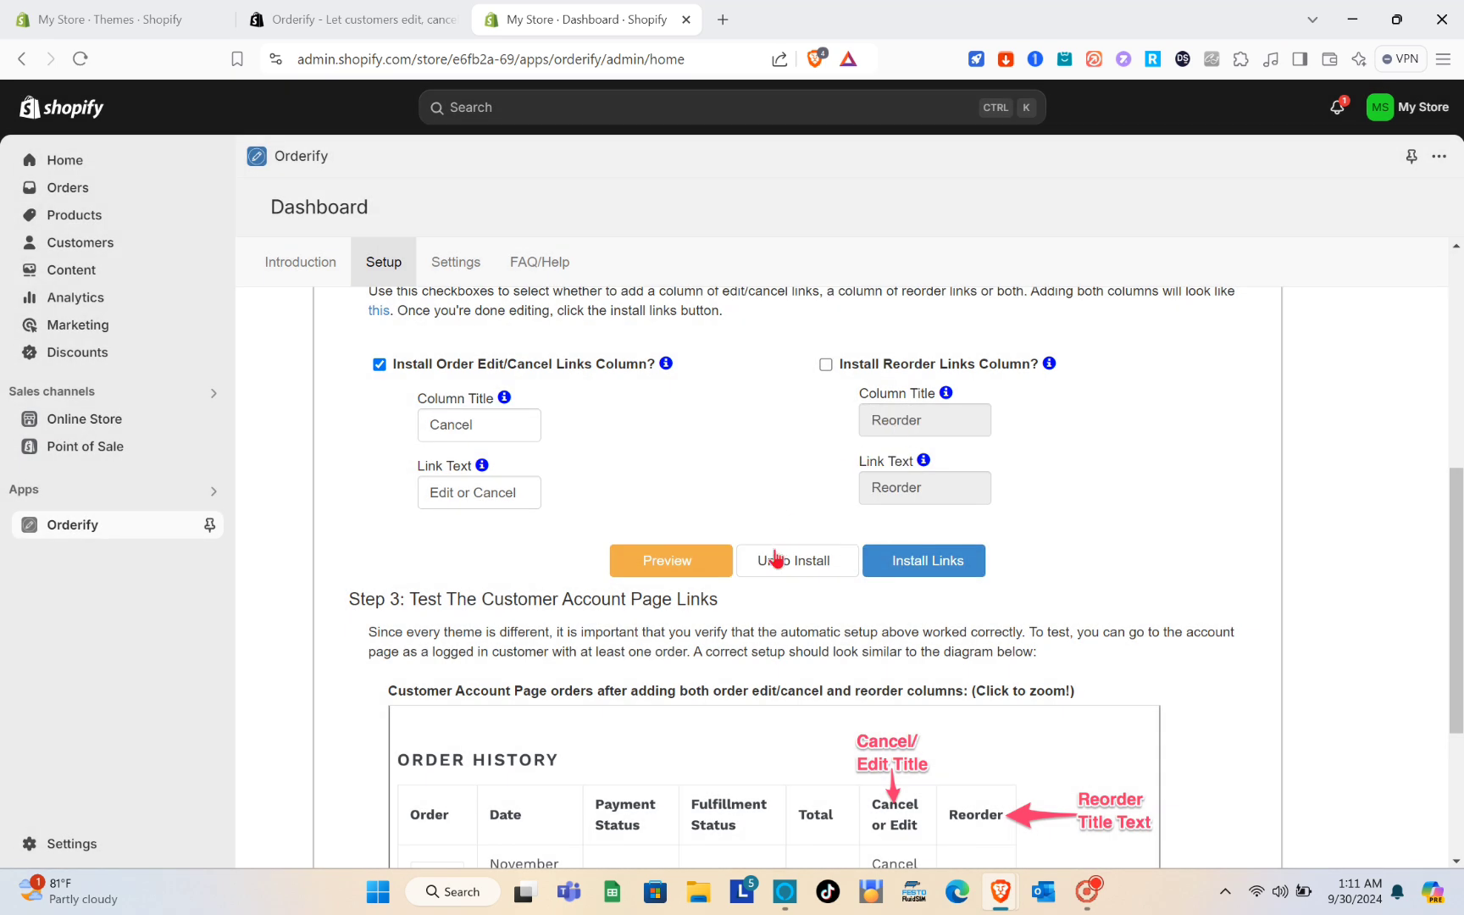
Continue past the order confirmation email setup to Review your settings.
scroll(773, 559, "down", 3)
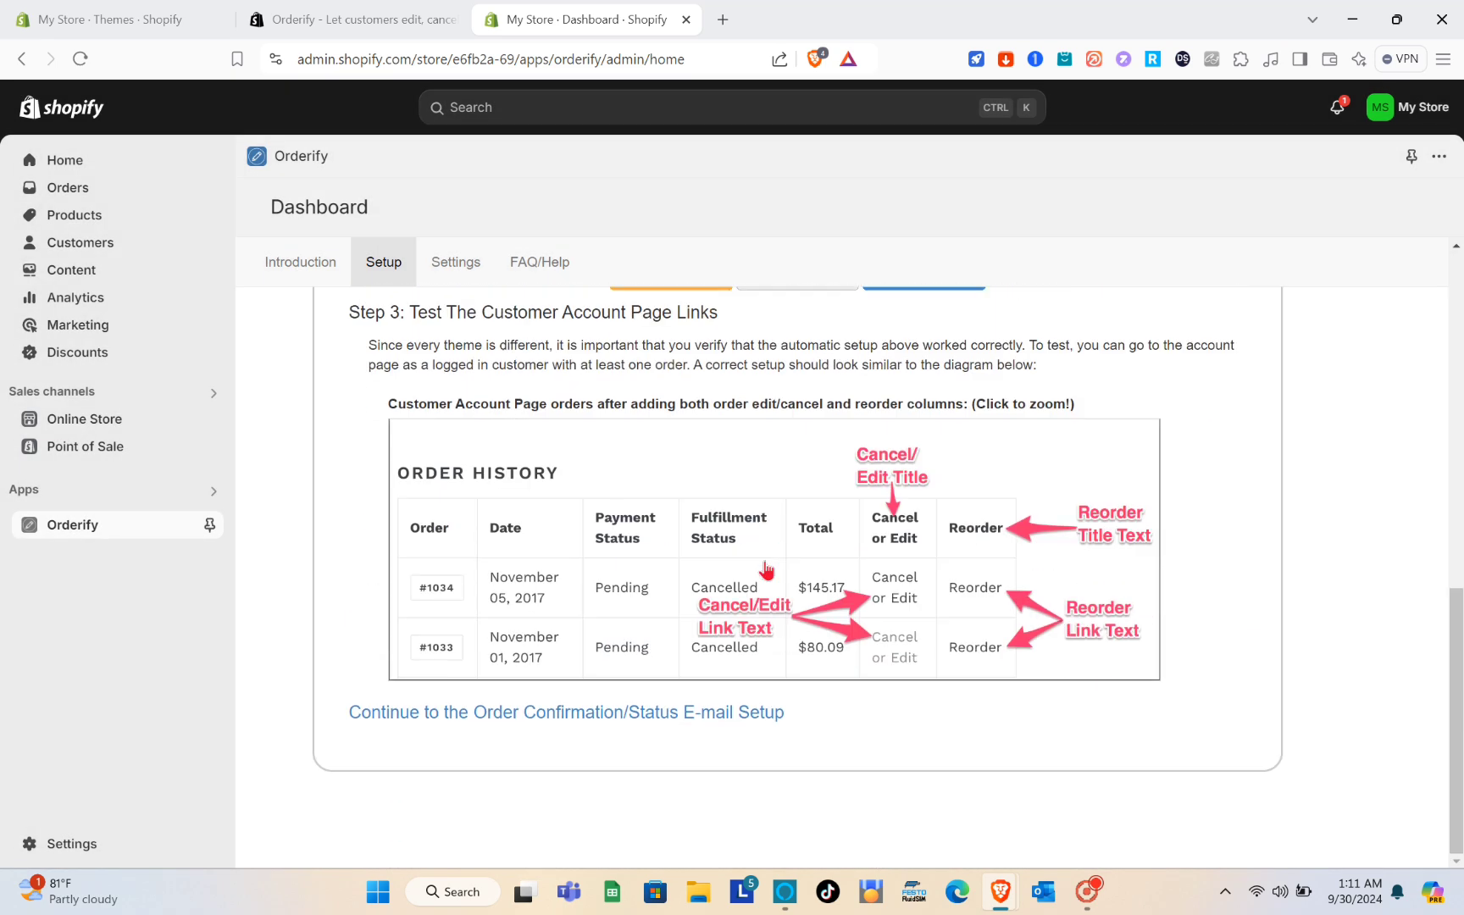
left_click(570, 719)
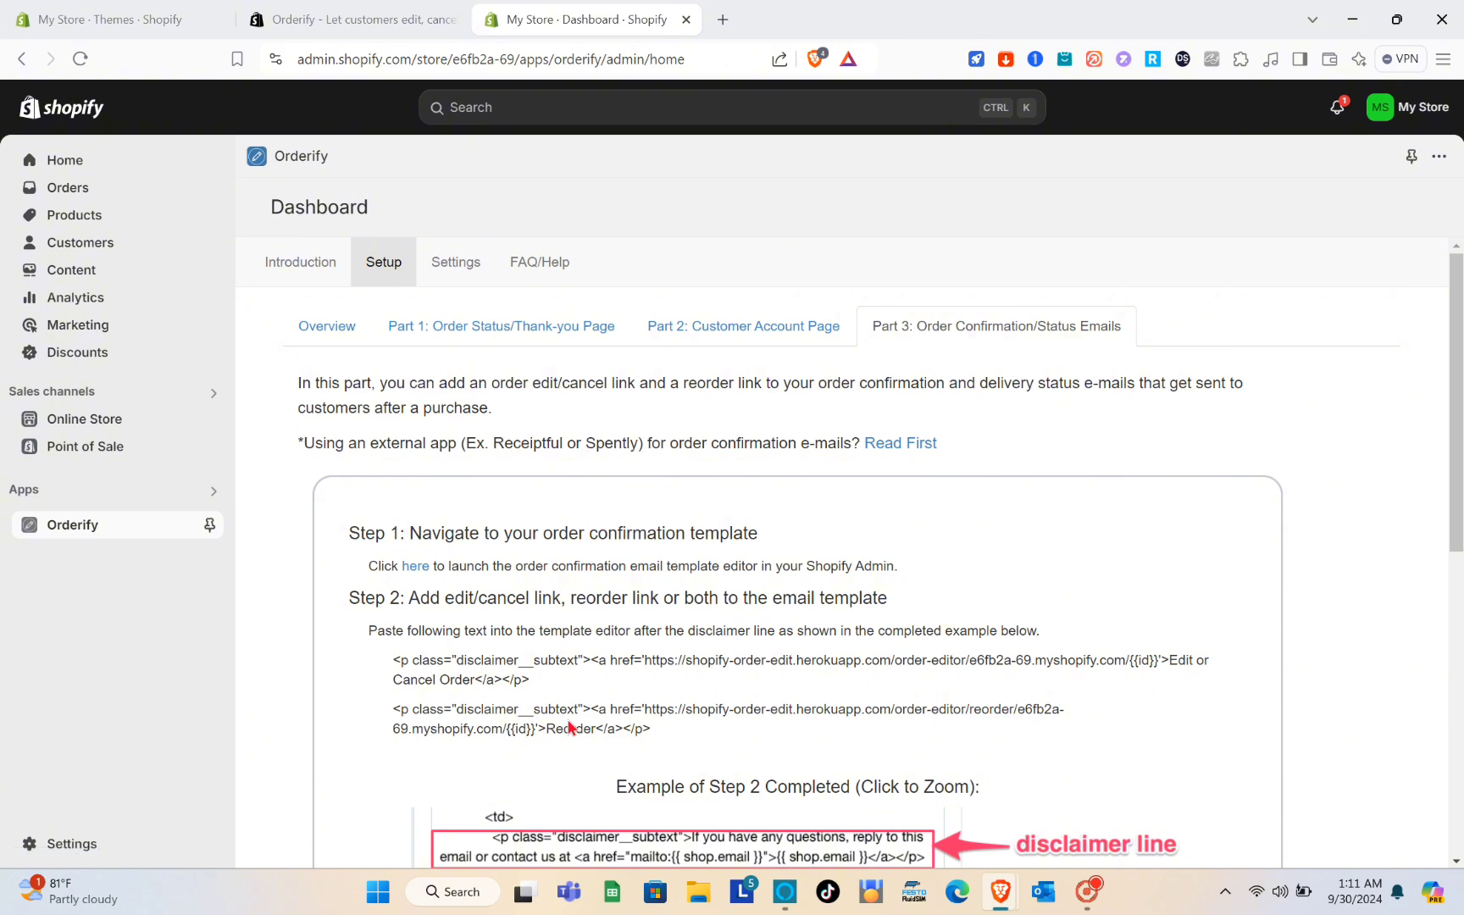
scroll(569, 726, "down", 4)
scroll(570, 726, "down", 3)
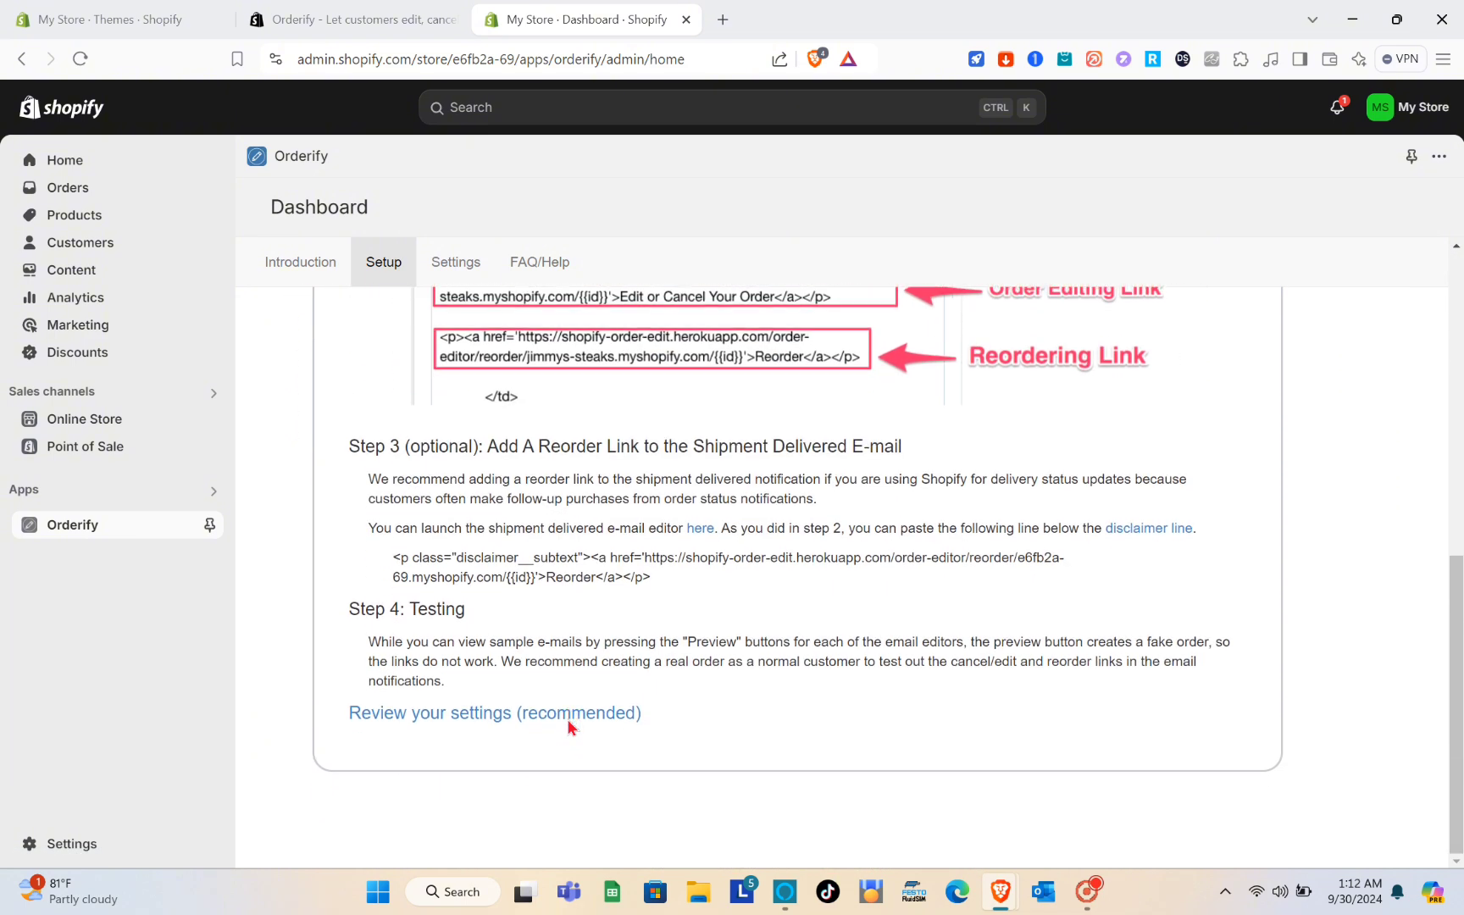
left_click(489, 726)
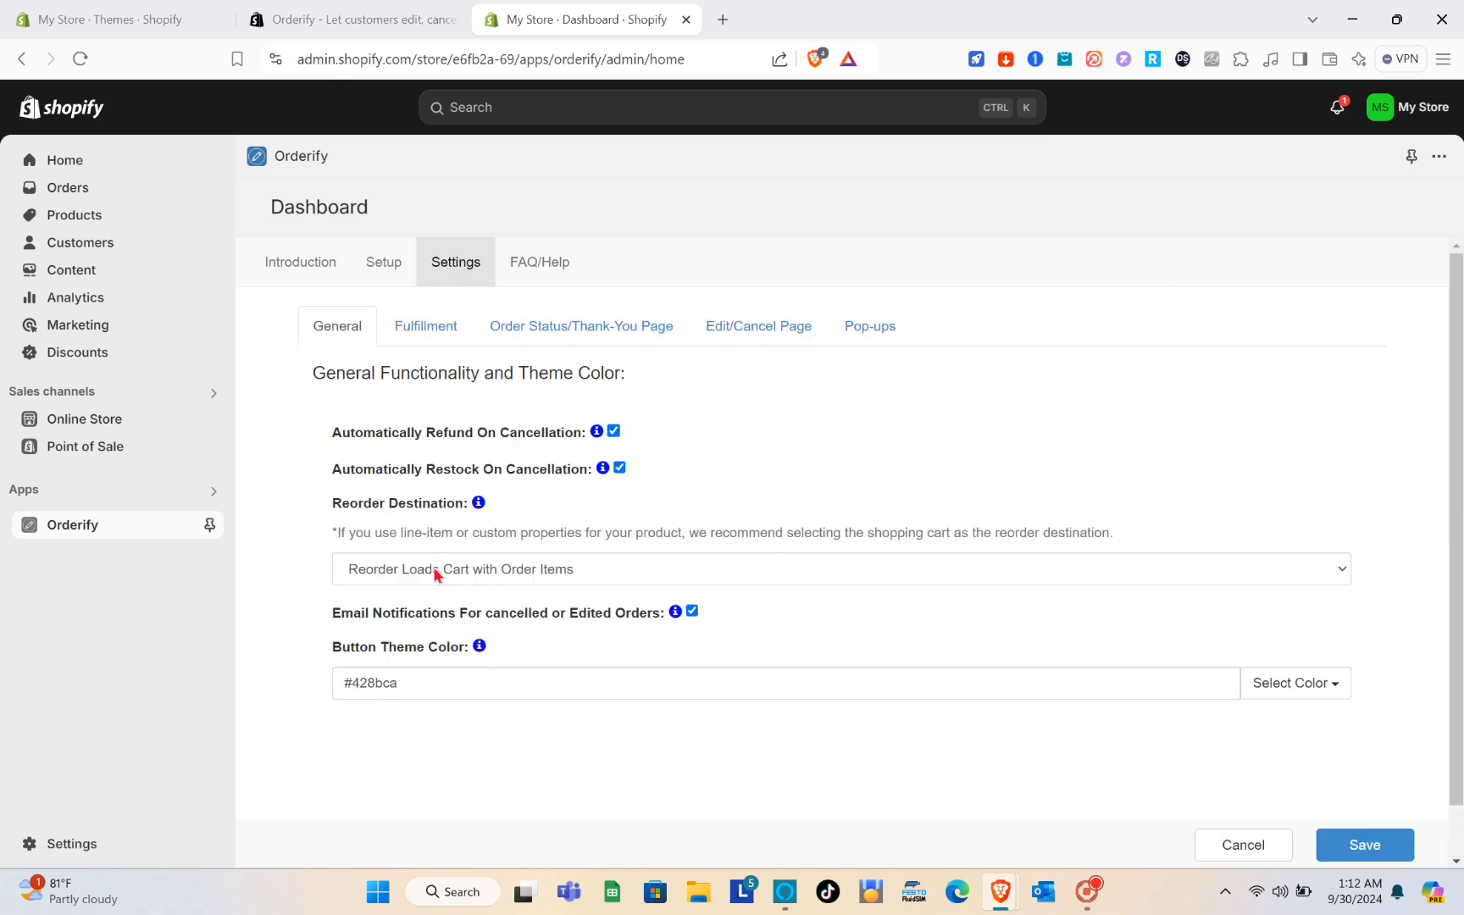
Review the Fulfillment and Order Status/Thank-You Page settings with cancel, edit and reorder enabled.
scroll(434, 573, "down", 1)
scroll(434, 574, "up", 1)
left_click(441, 333)
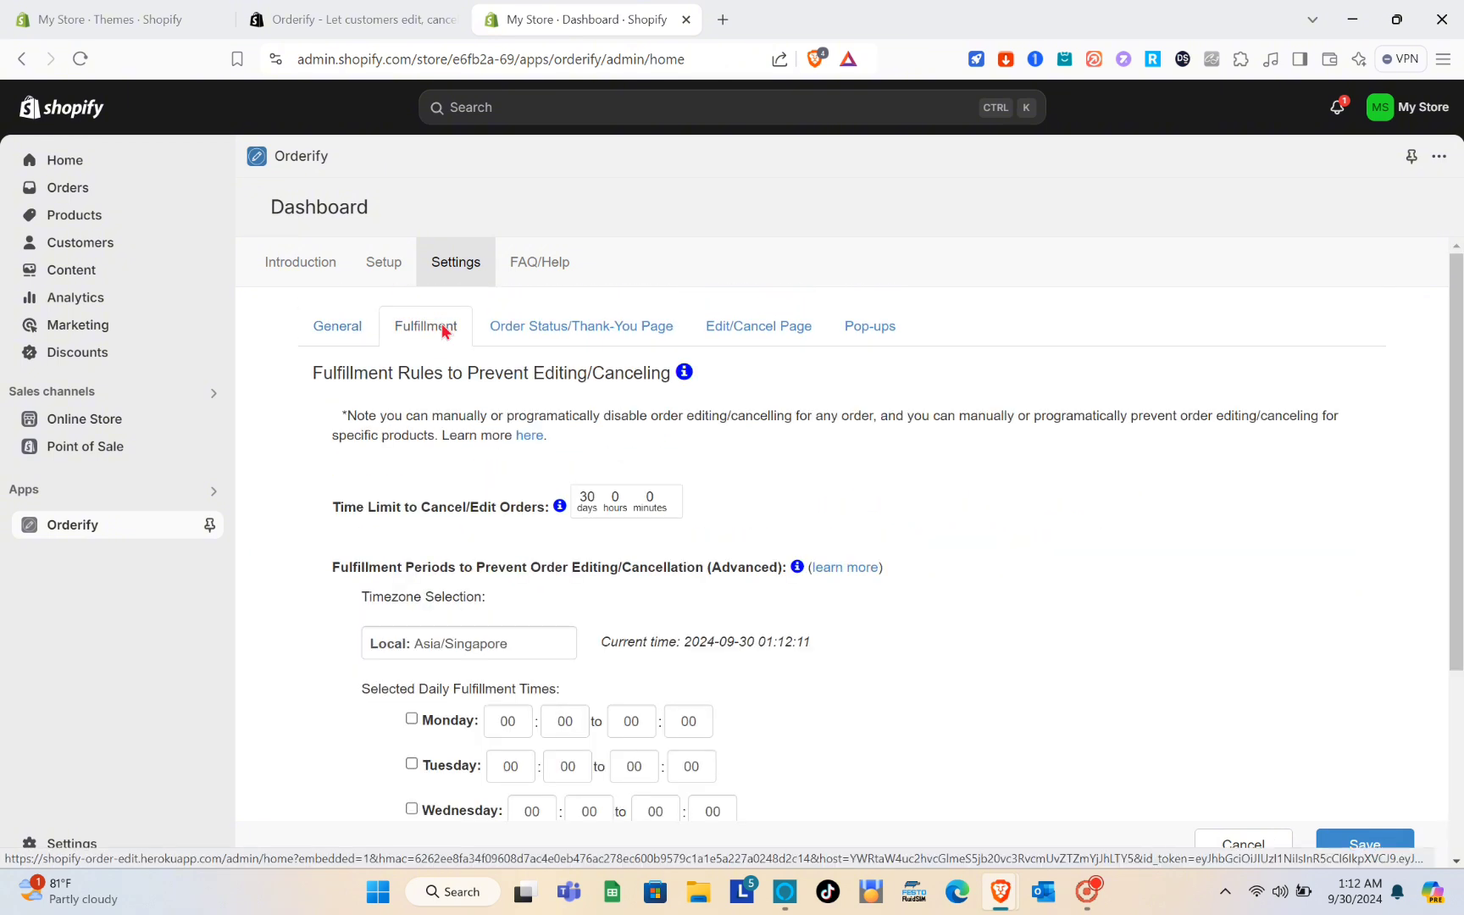
left_click(523, 333)
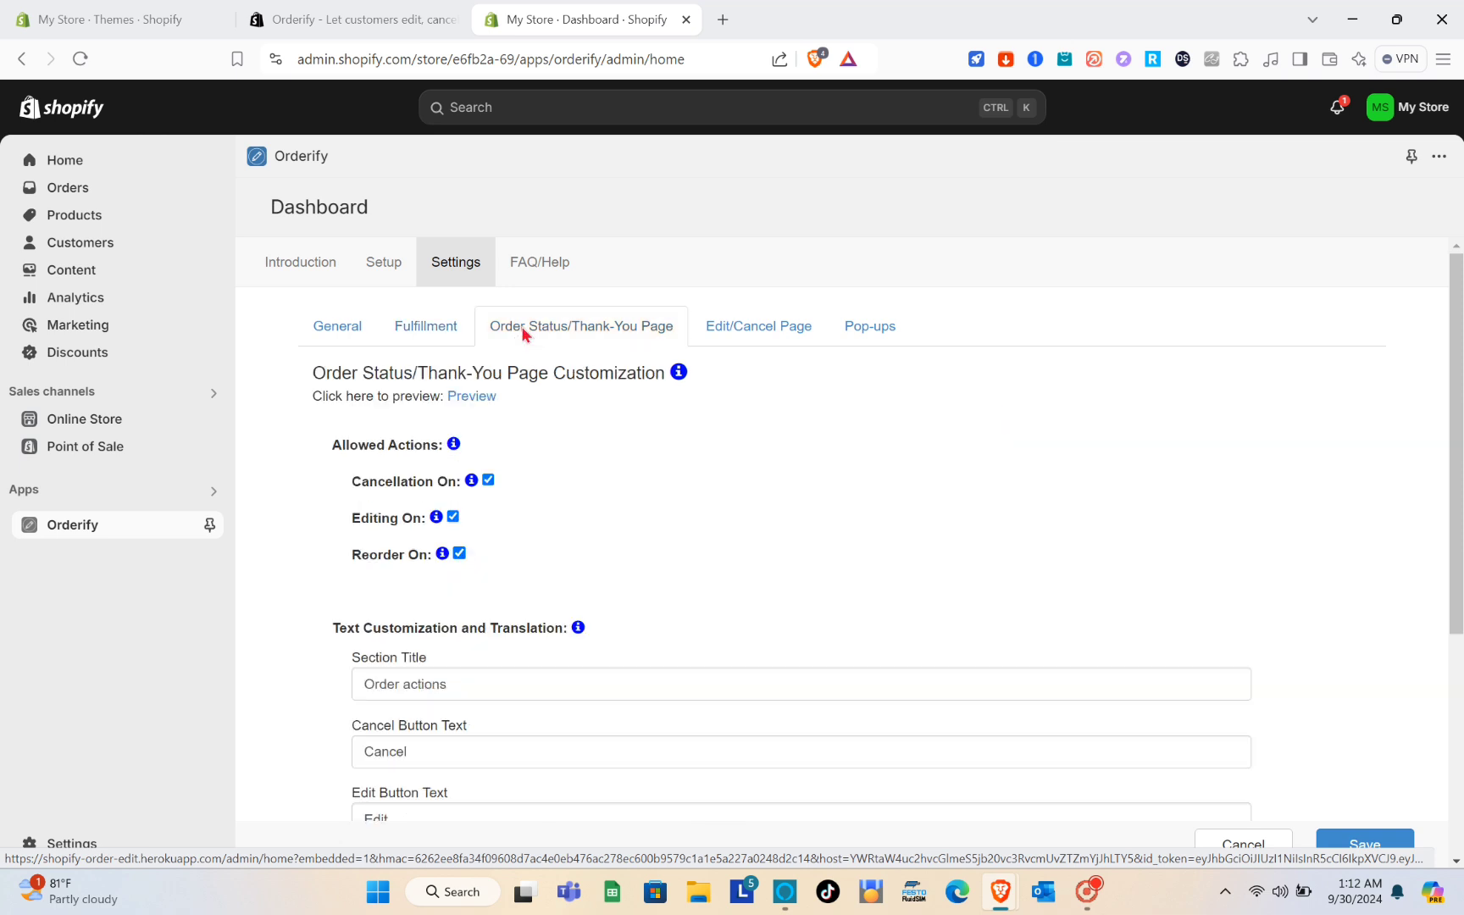
scroll(530, 422, "down", 2)
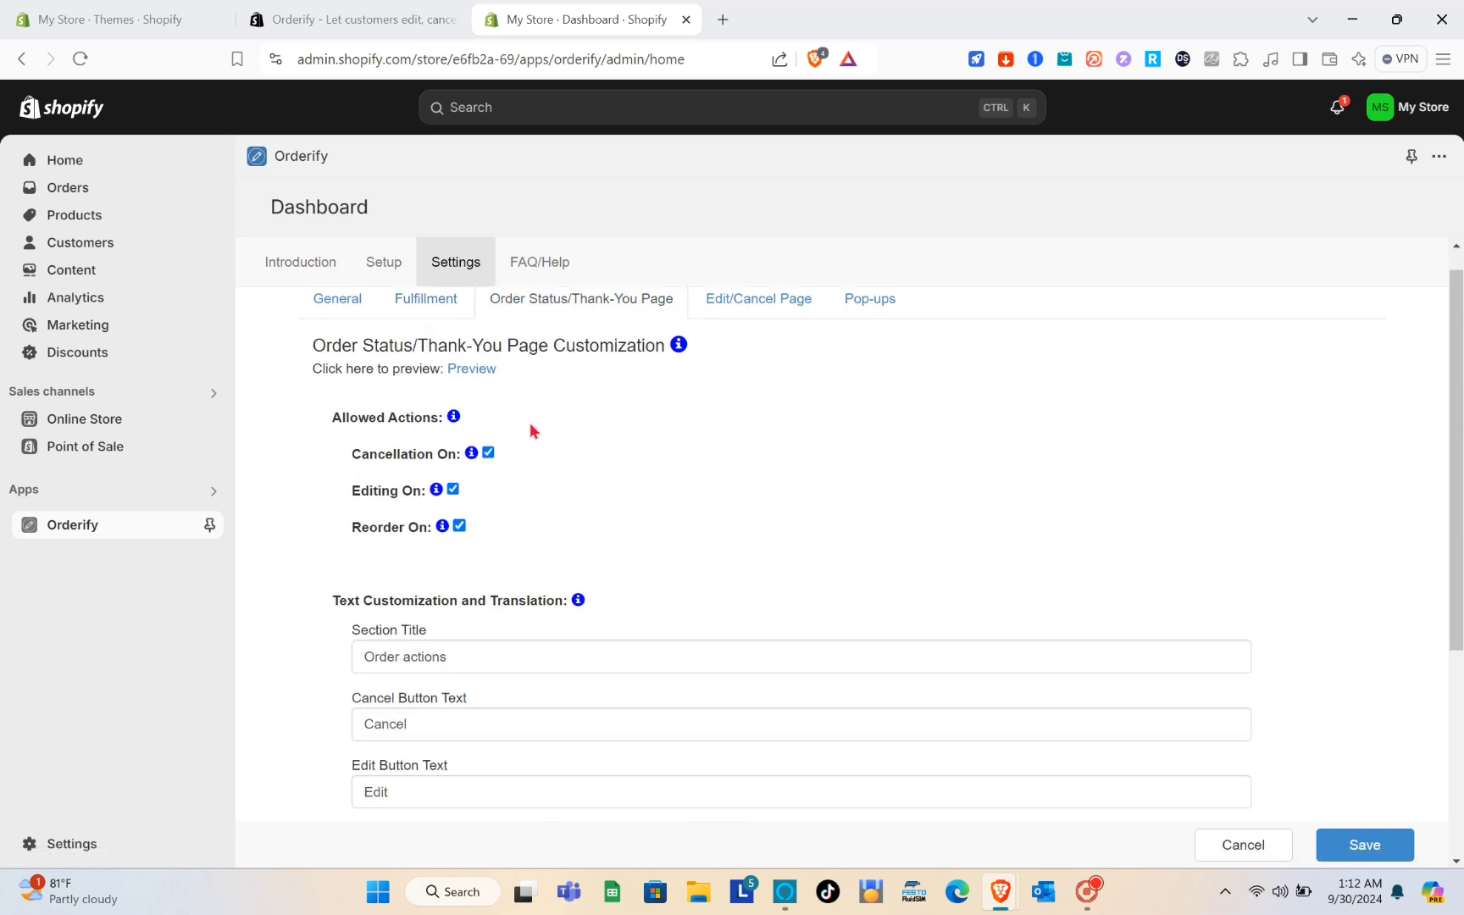
scroll(530, 422, "down", 1)
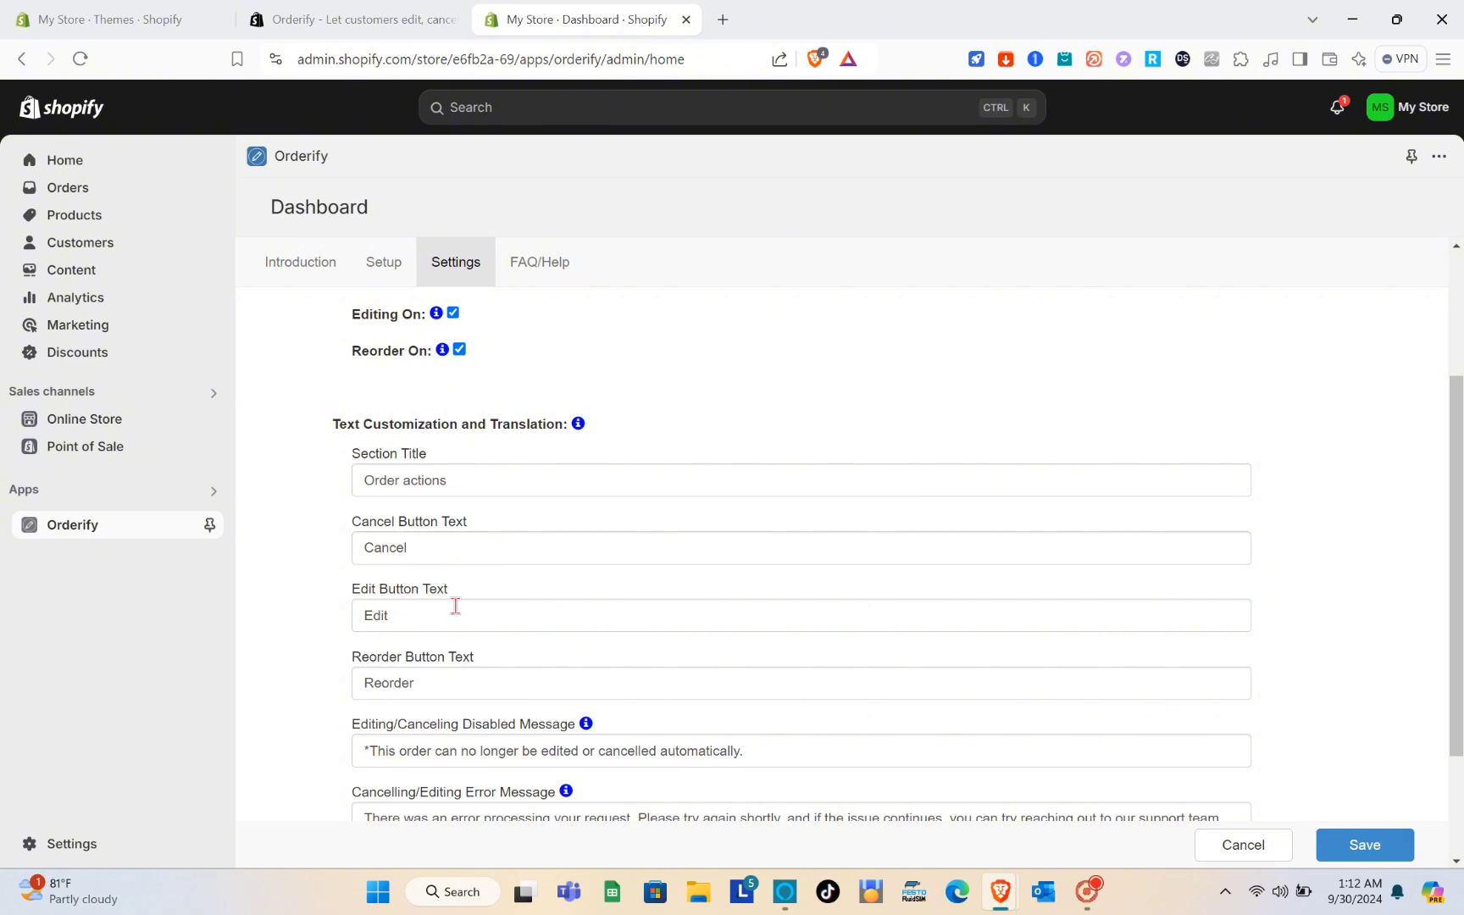
scroll(438, 693, "down", 2)
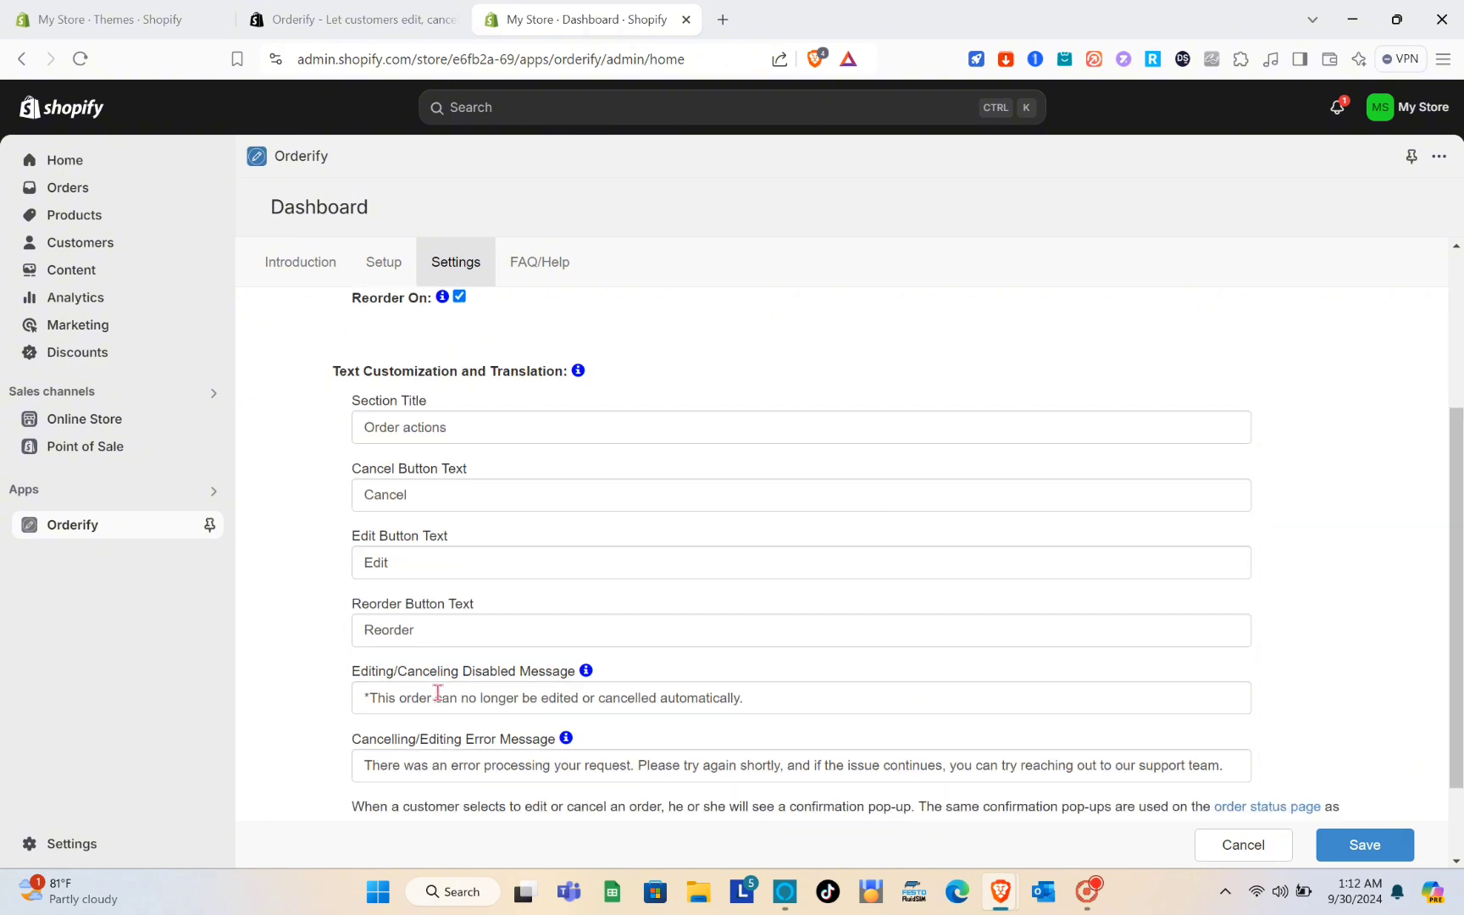
scroll(437, 692, "up", 5)
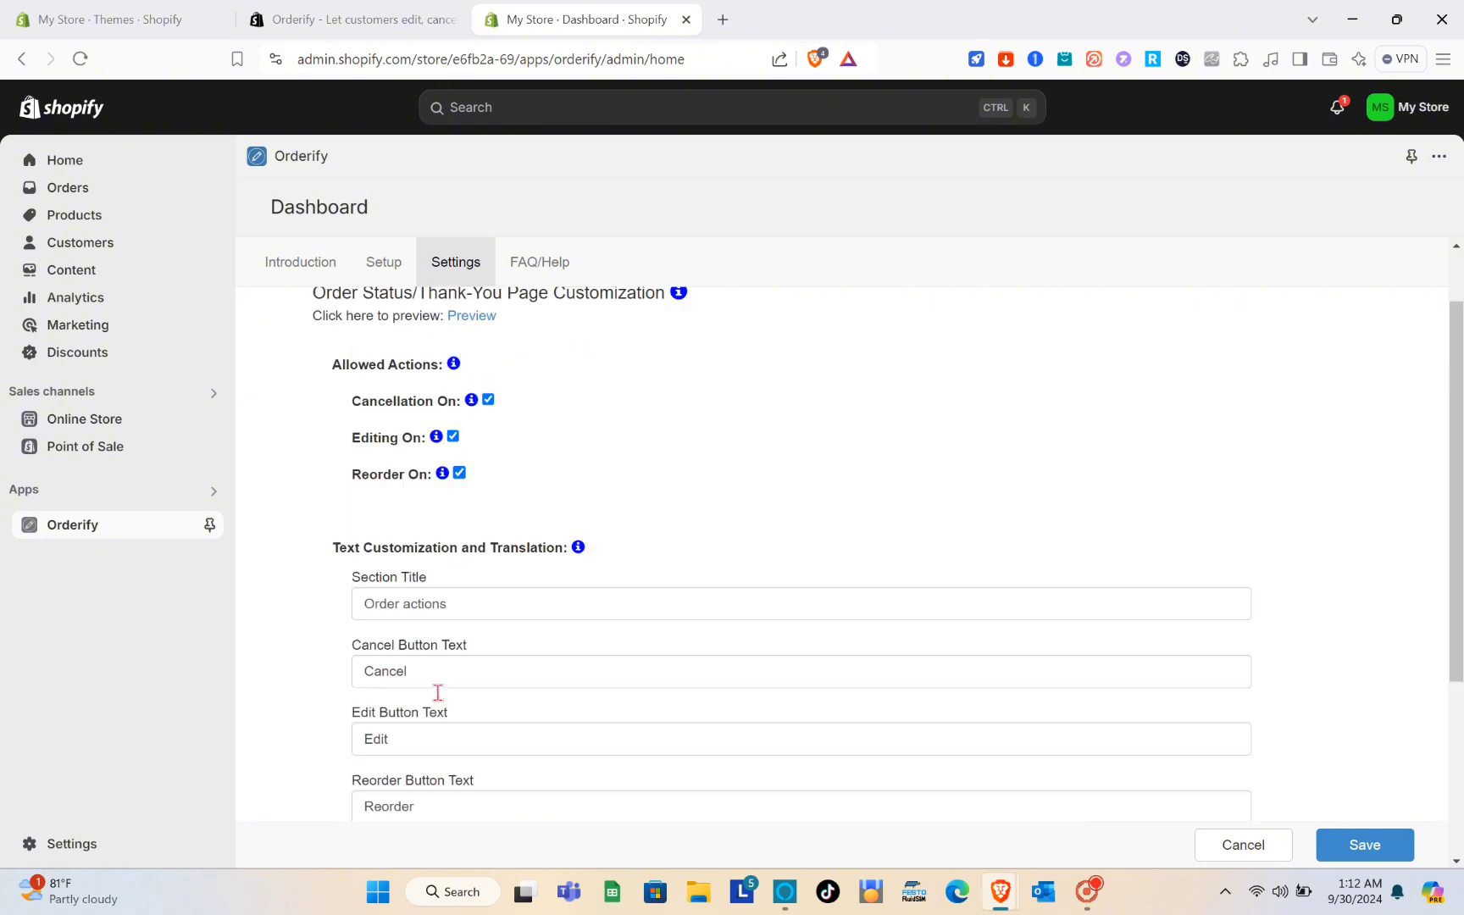
scroll(550, 438, "down", 2)
scroll(551, 438, "up", 2)
Review the Edit/Cancel Page settings allowing cancelling and editing, down to the empty CSS box.
left_click(752, 325)
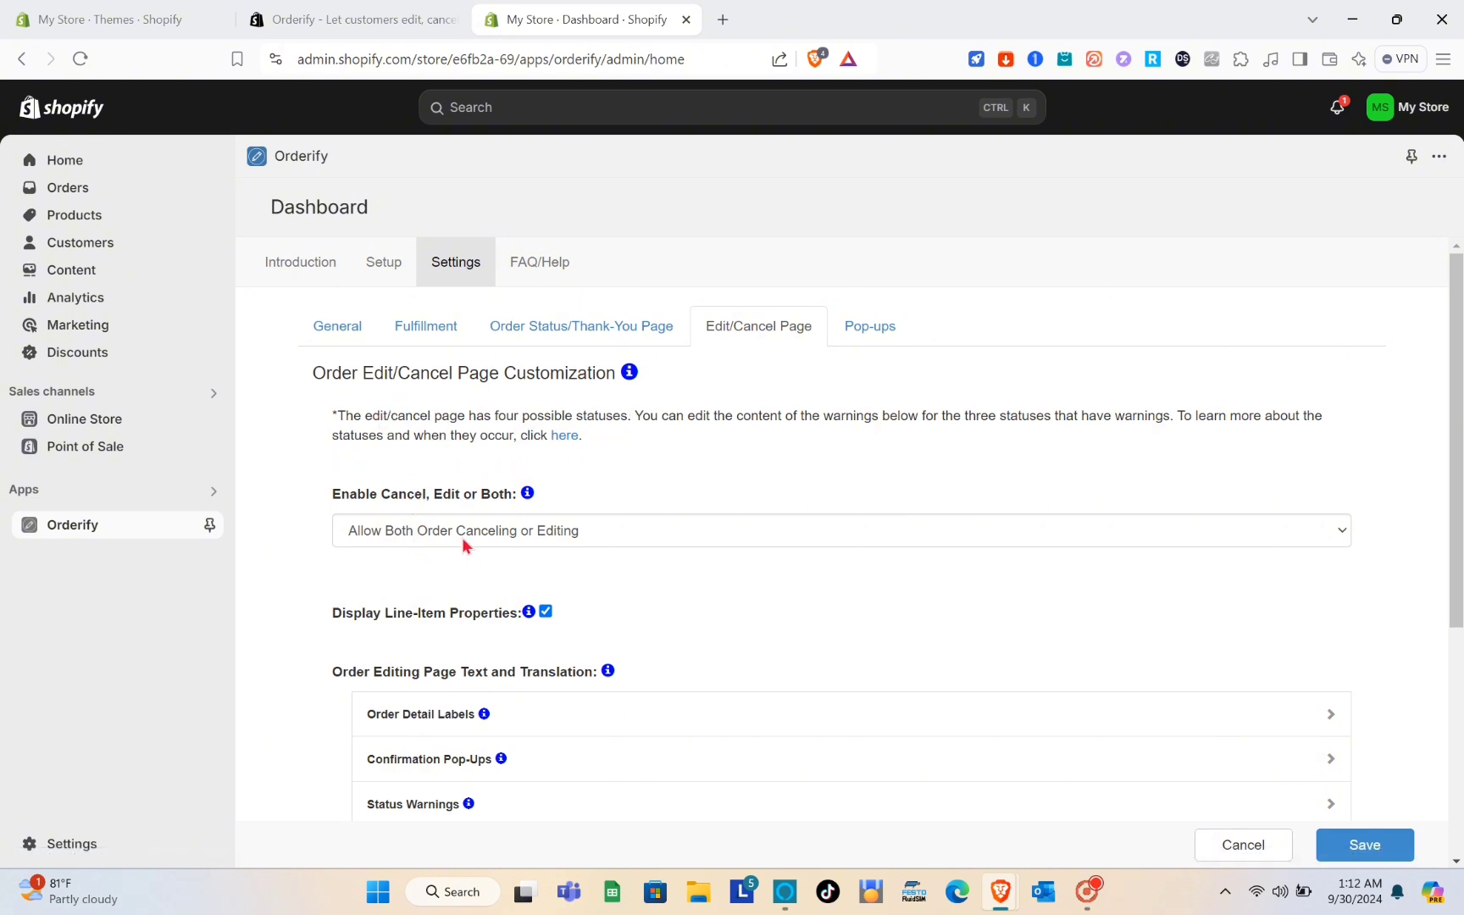
scroll(533, 530, "down", 1)
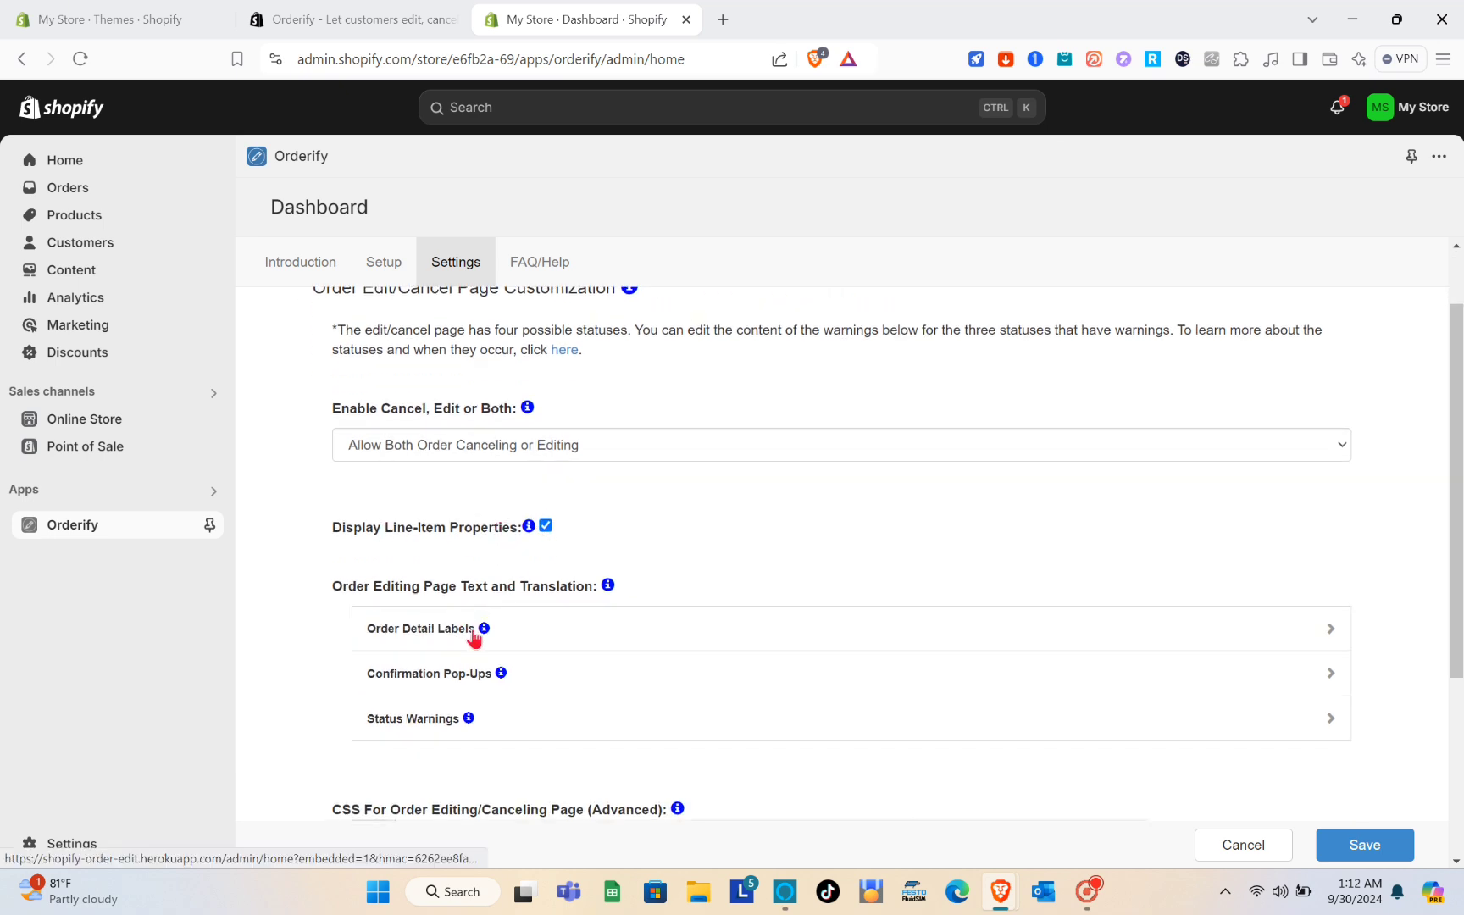
scroll(460, 587, "down", 3)
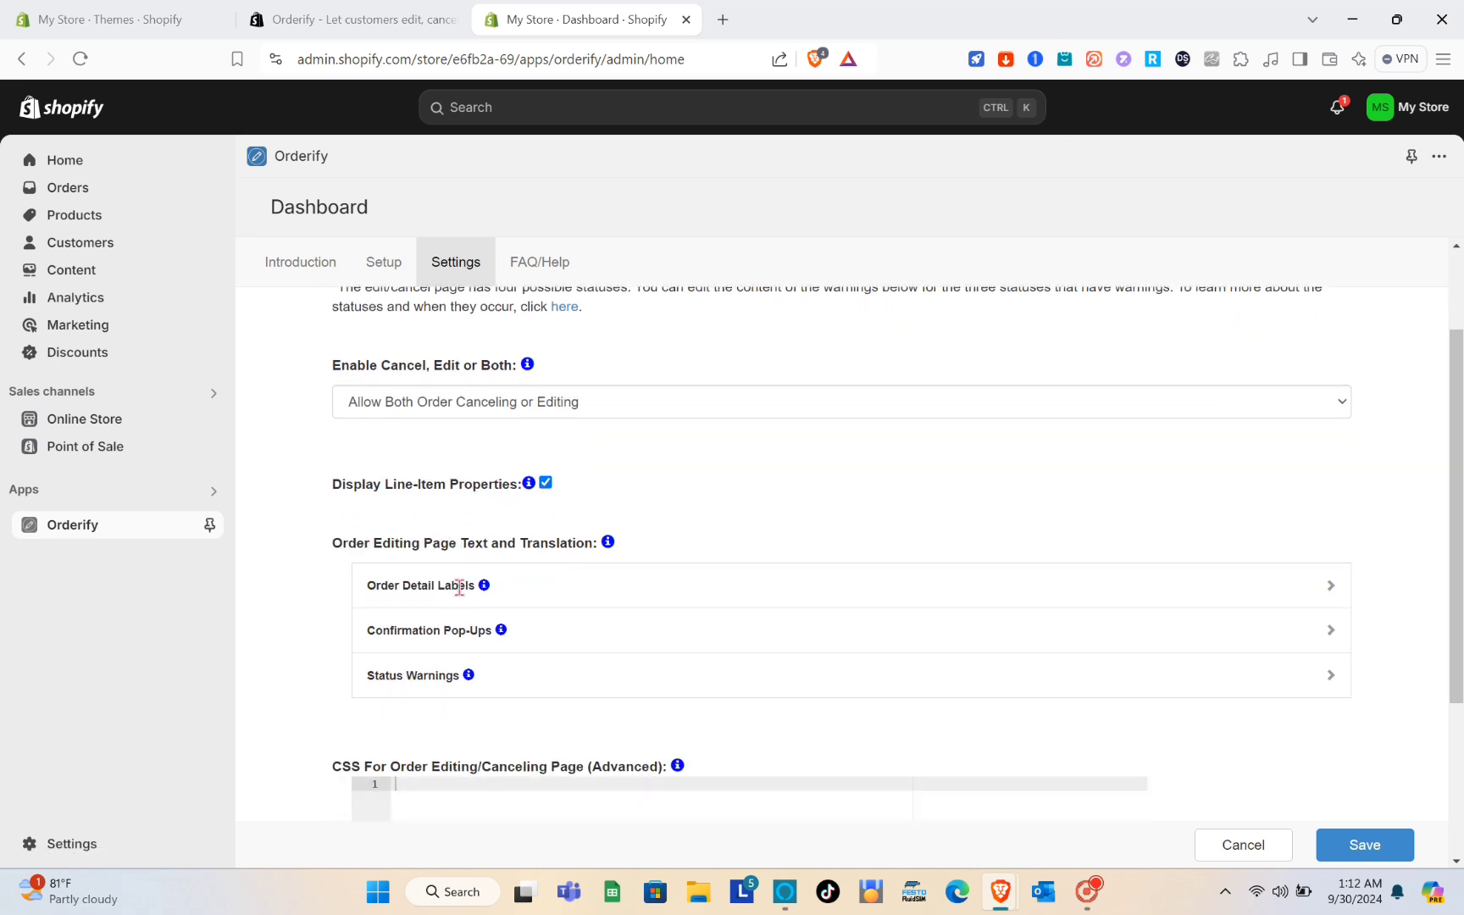
scroll(459, 588, "down", 1)
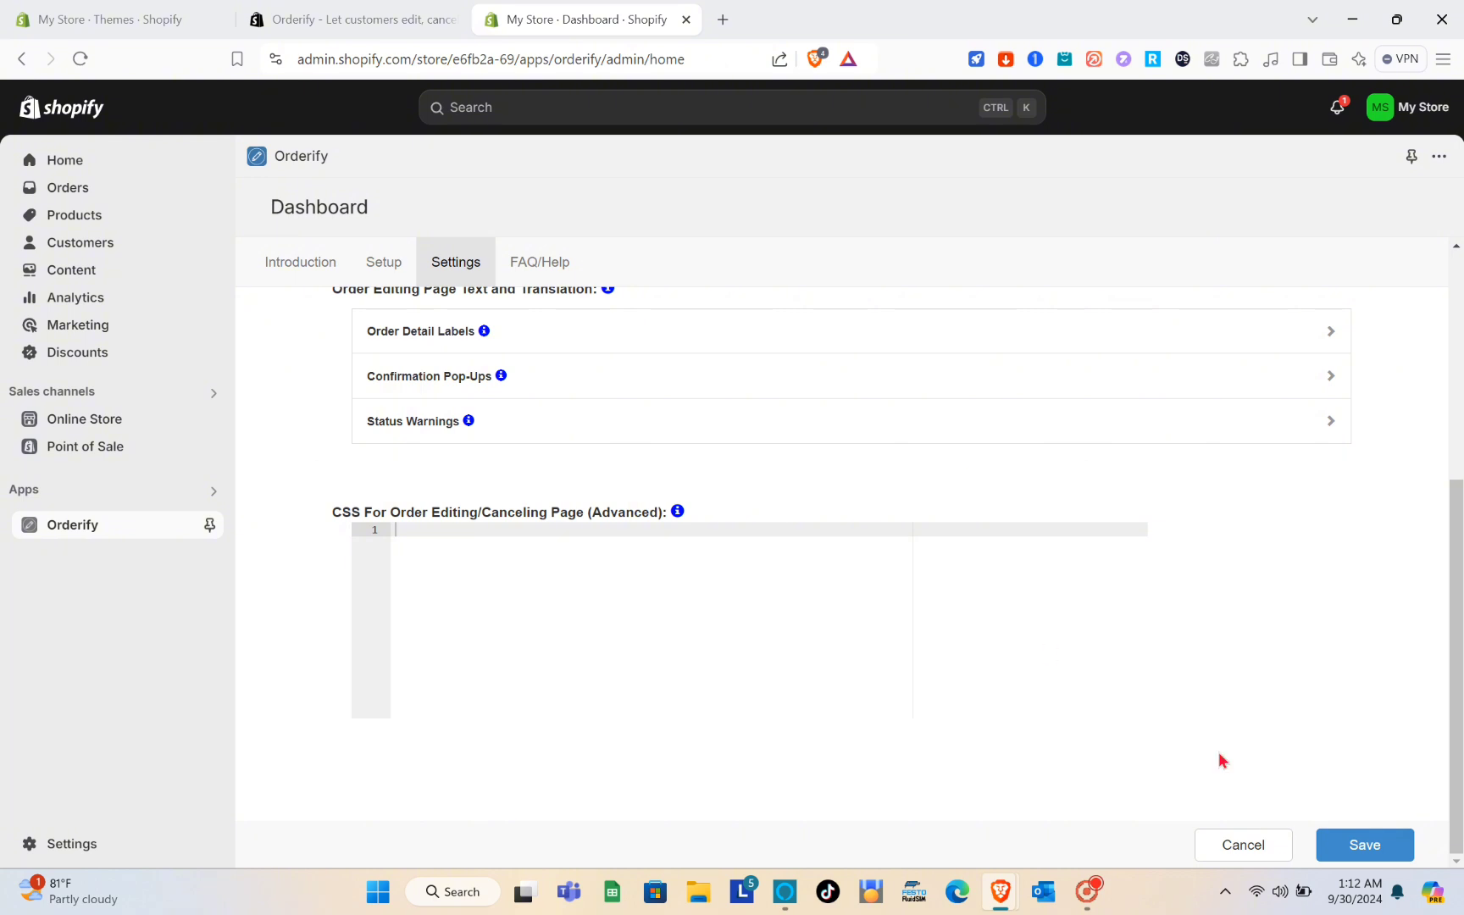
scroll(885, 554, "up", 1)
scroll(886, 553, "up", 4)
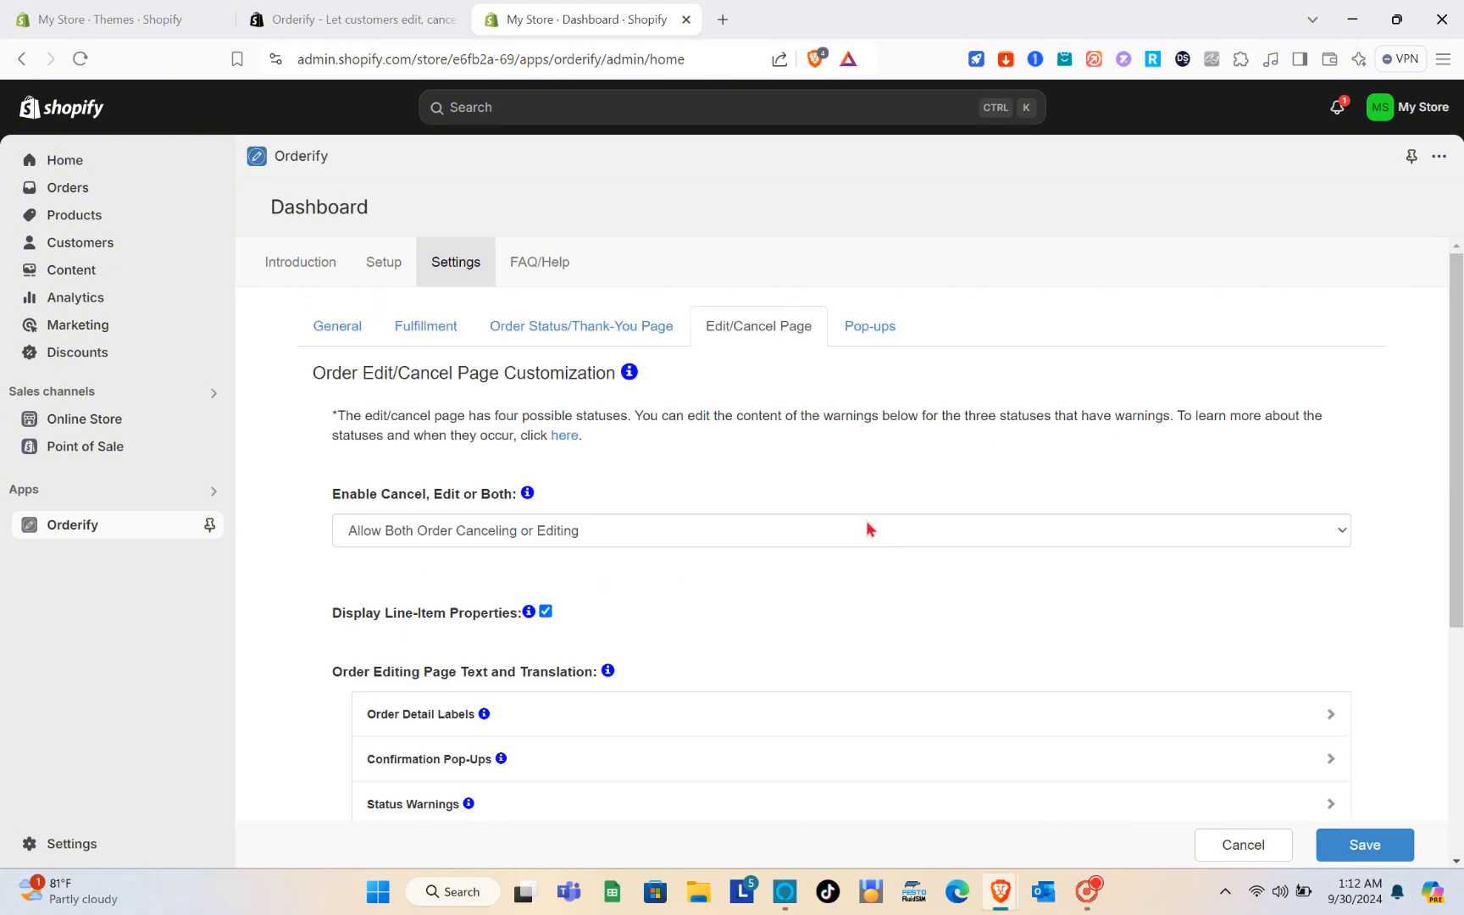
Review the Pop-ups confirmation settings, including the cart loading conflict pop-up, and save Orderify's settings.
left_click(885, 333)
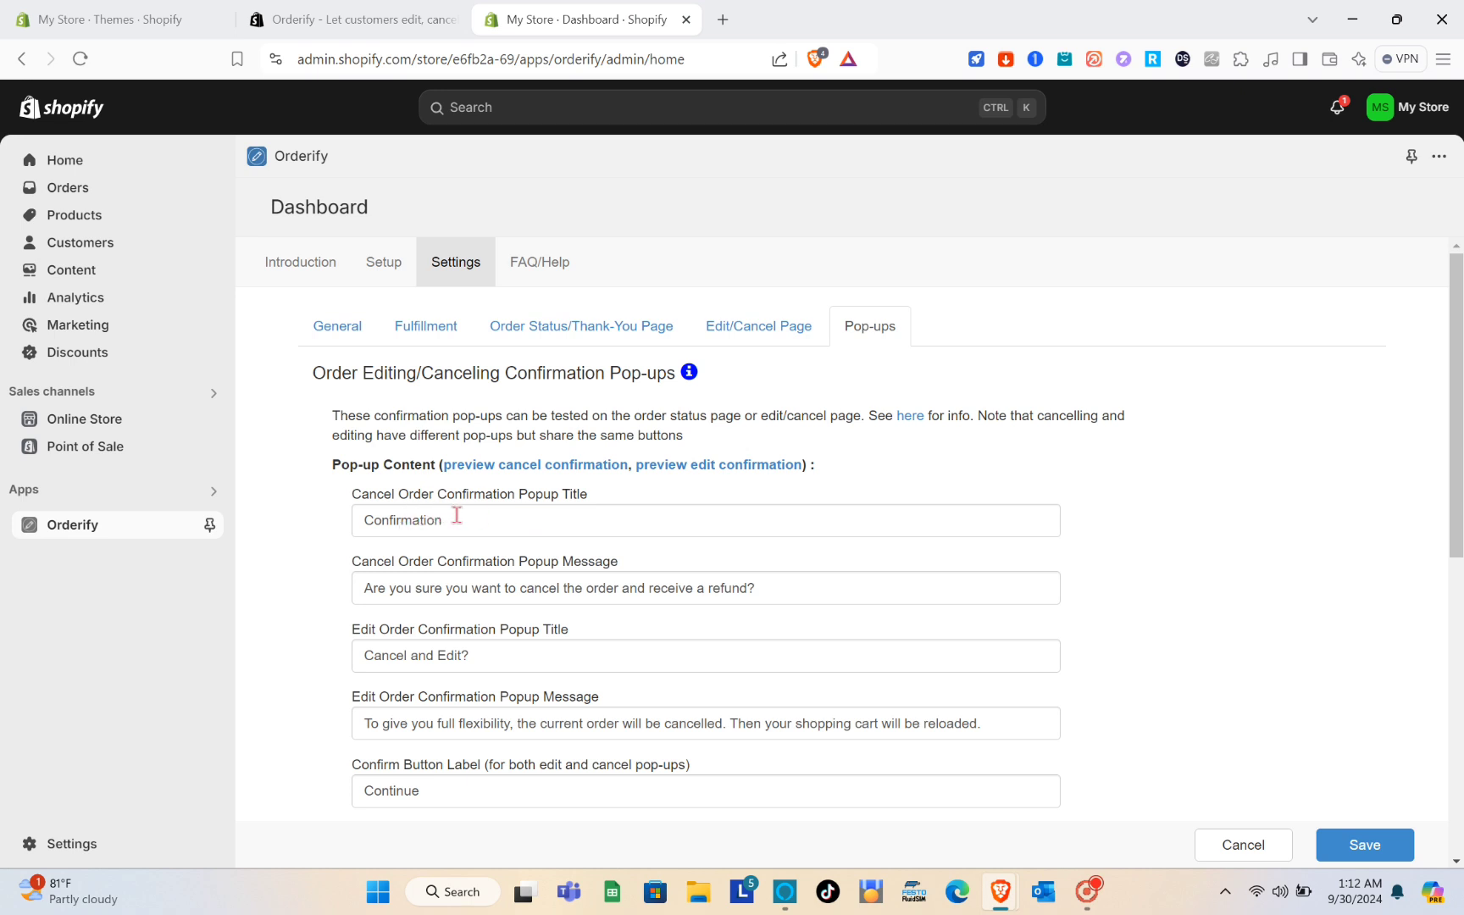
scroll(491, 516, "down", 1)
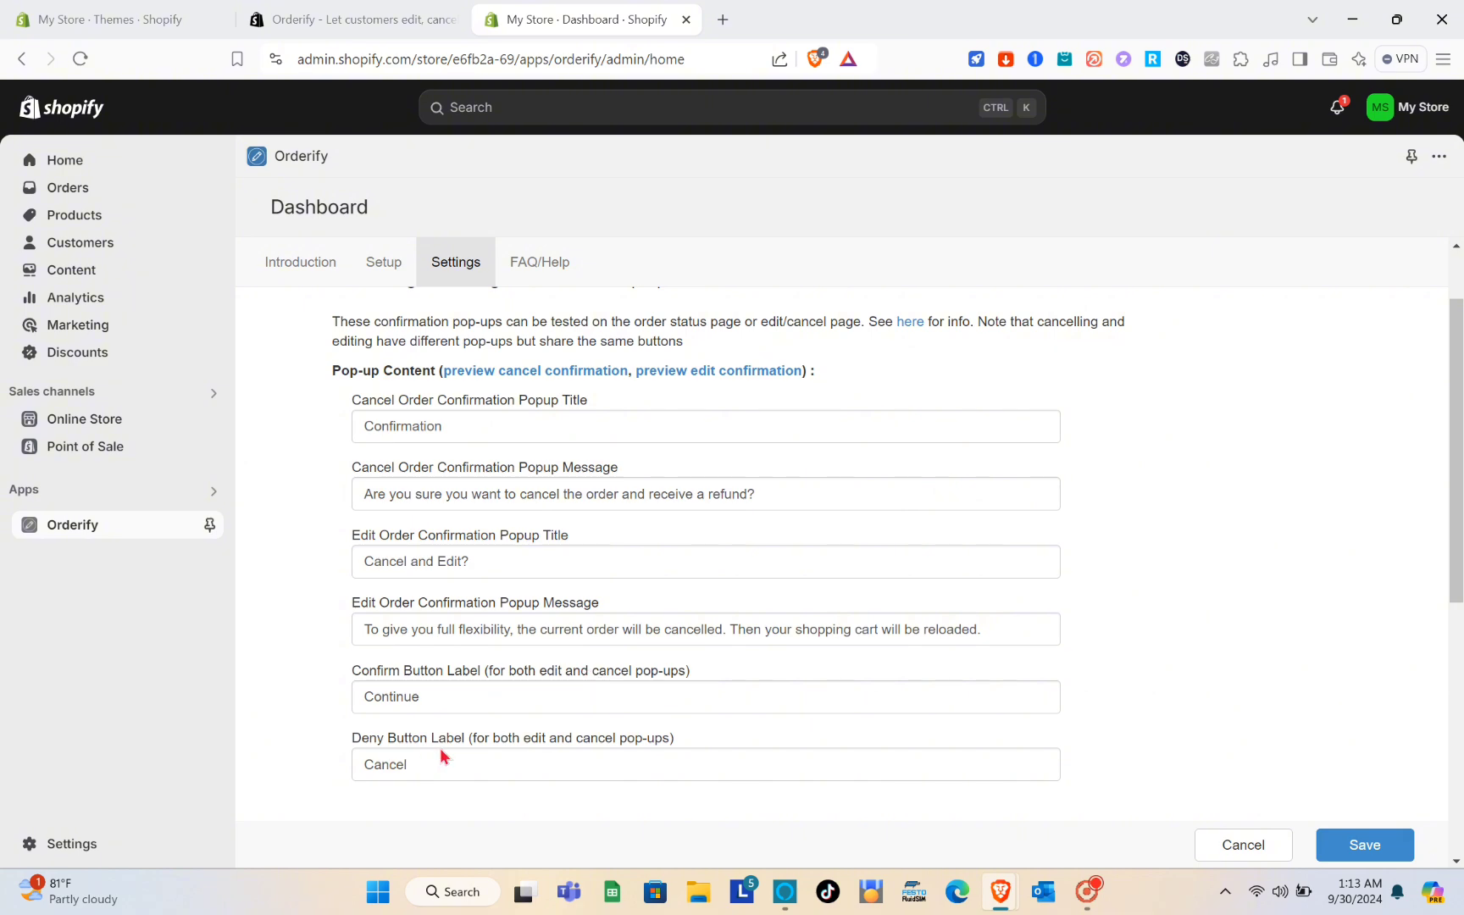
scroll(479, 761, "down", 3)
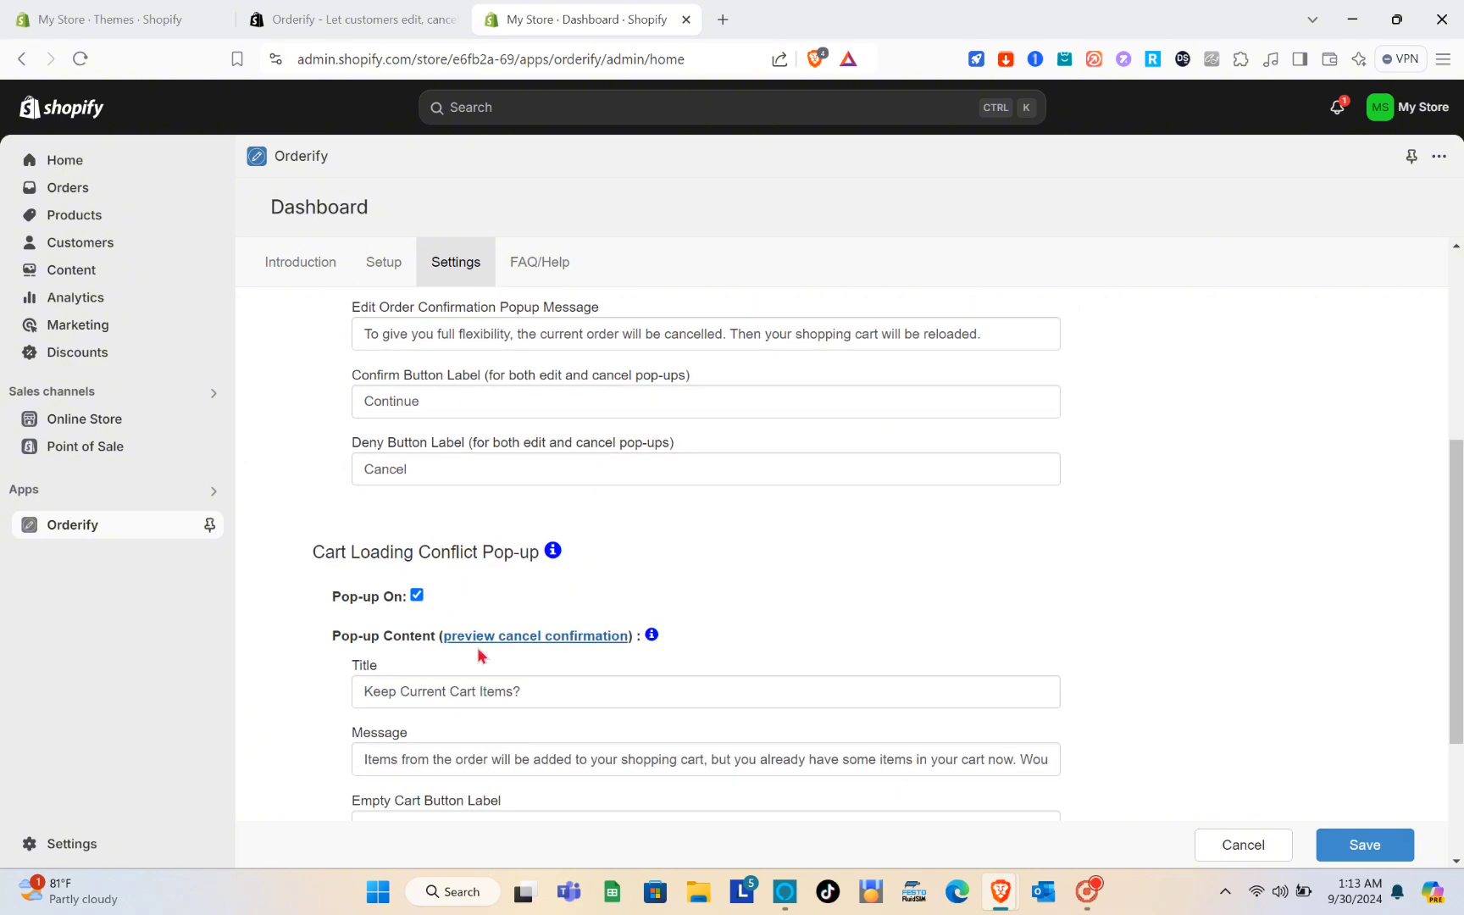
scroll(477, 653, "down", 1)
scroll(477, 654, "down", 1)
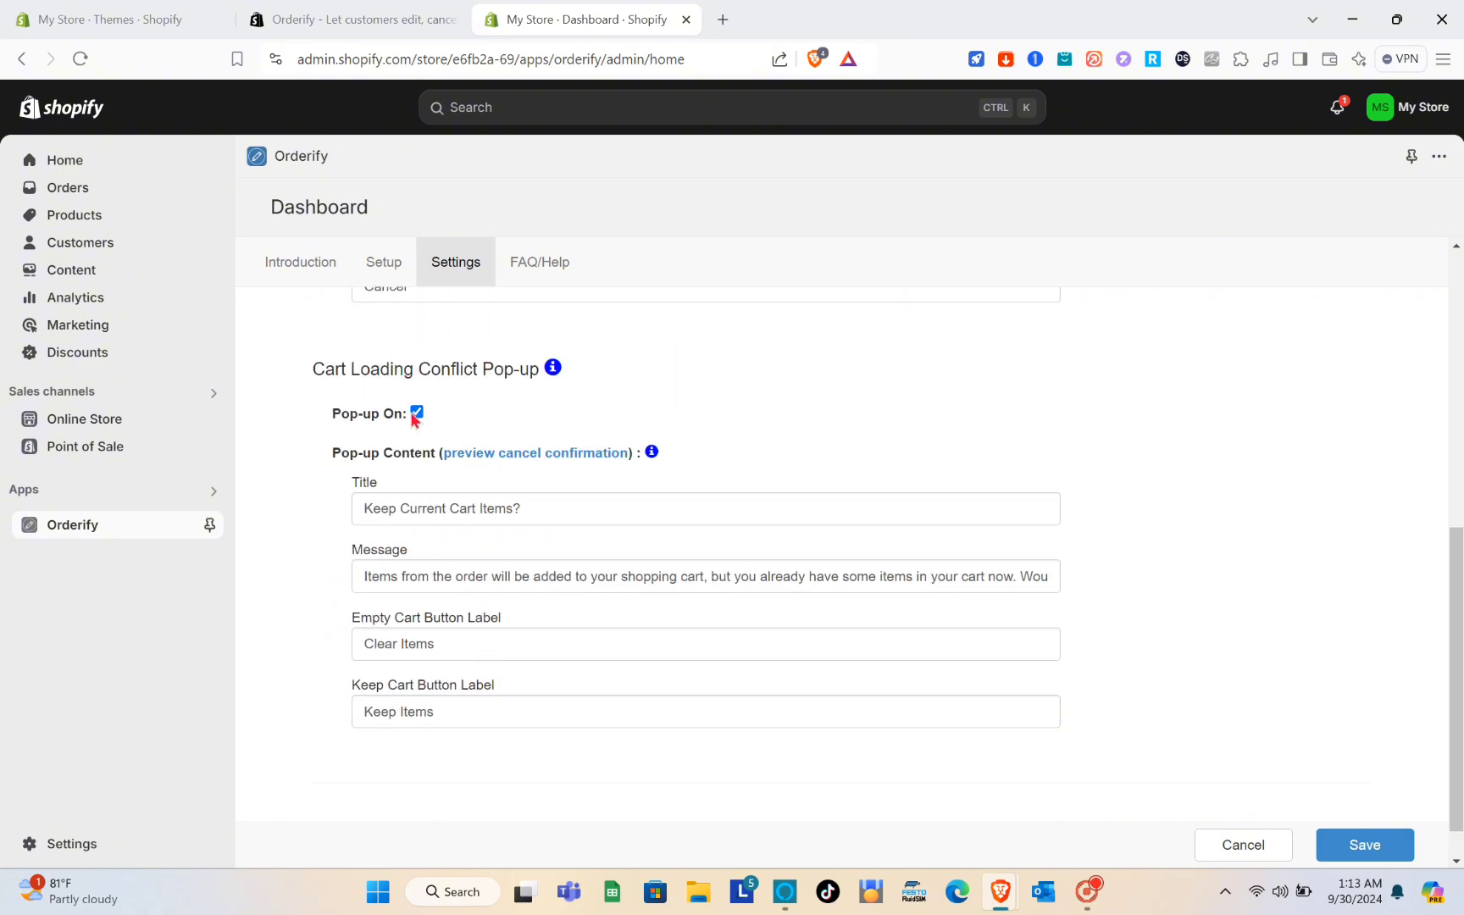
scroll(391, 515, "down", 1)
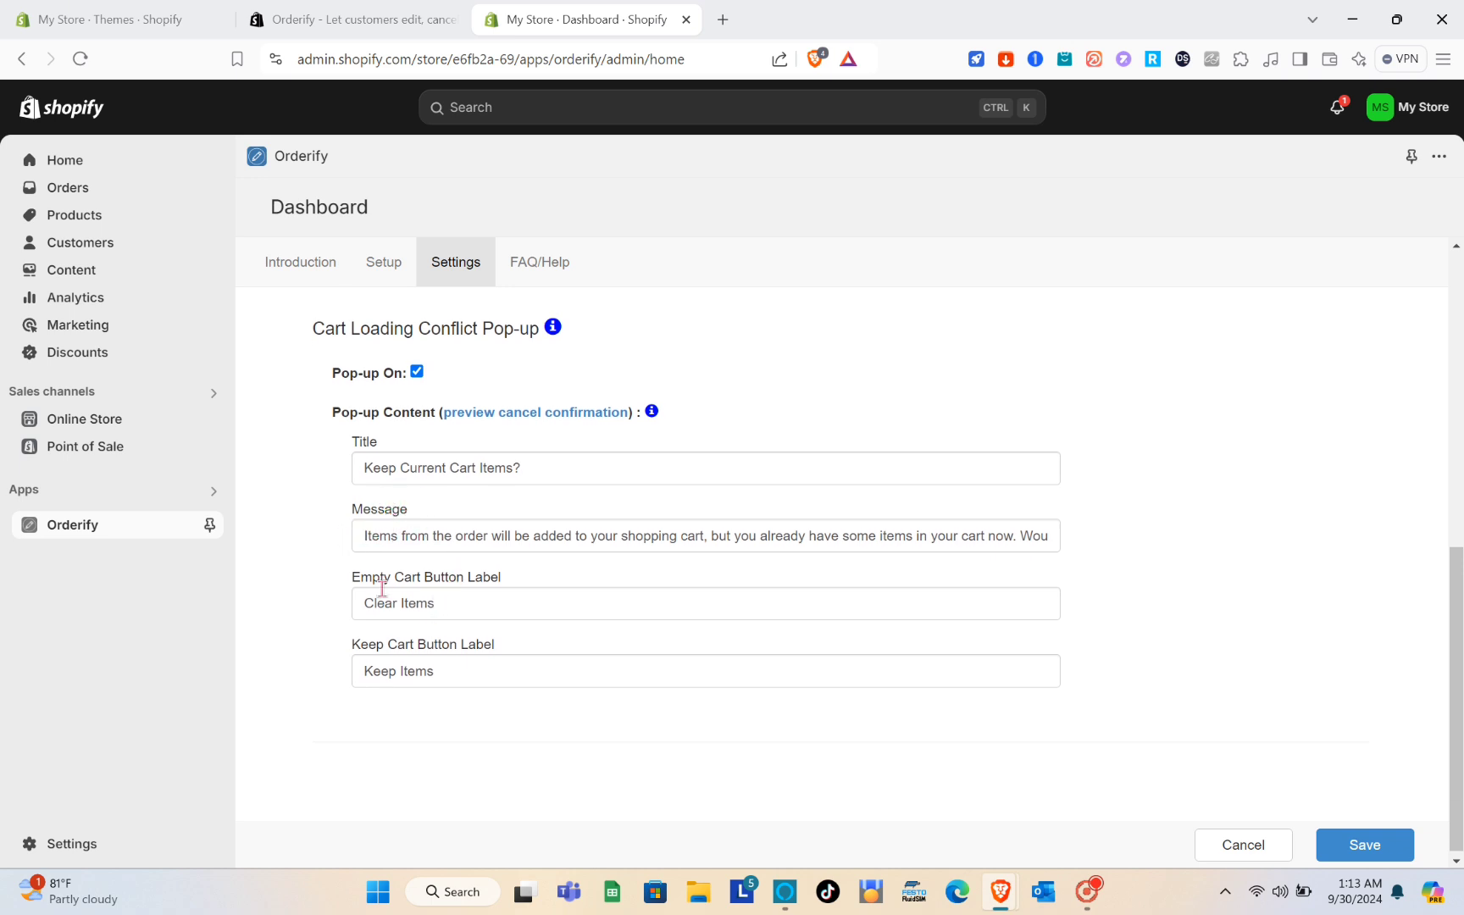
scroll(428, 644, "down", 1)
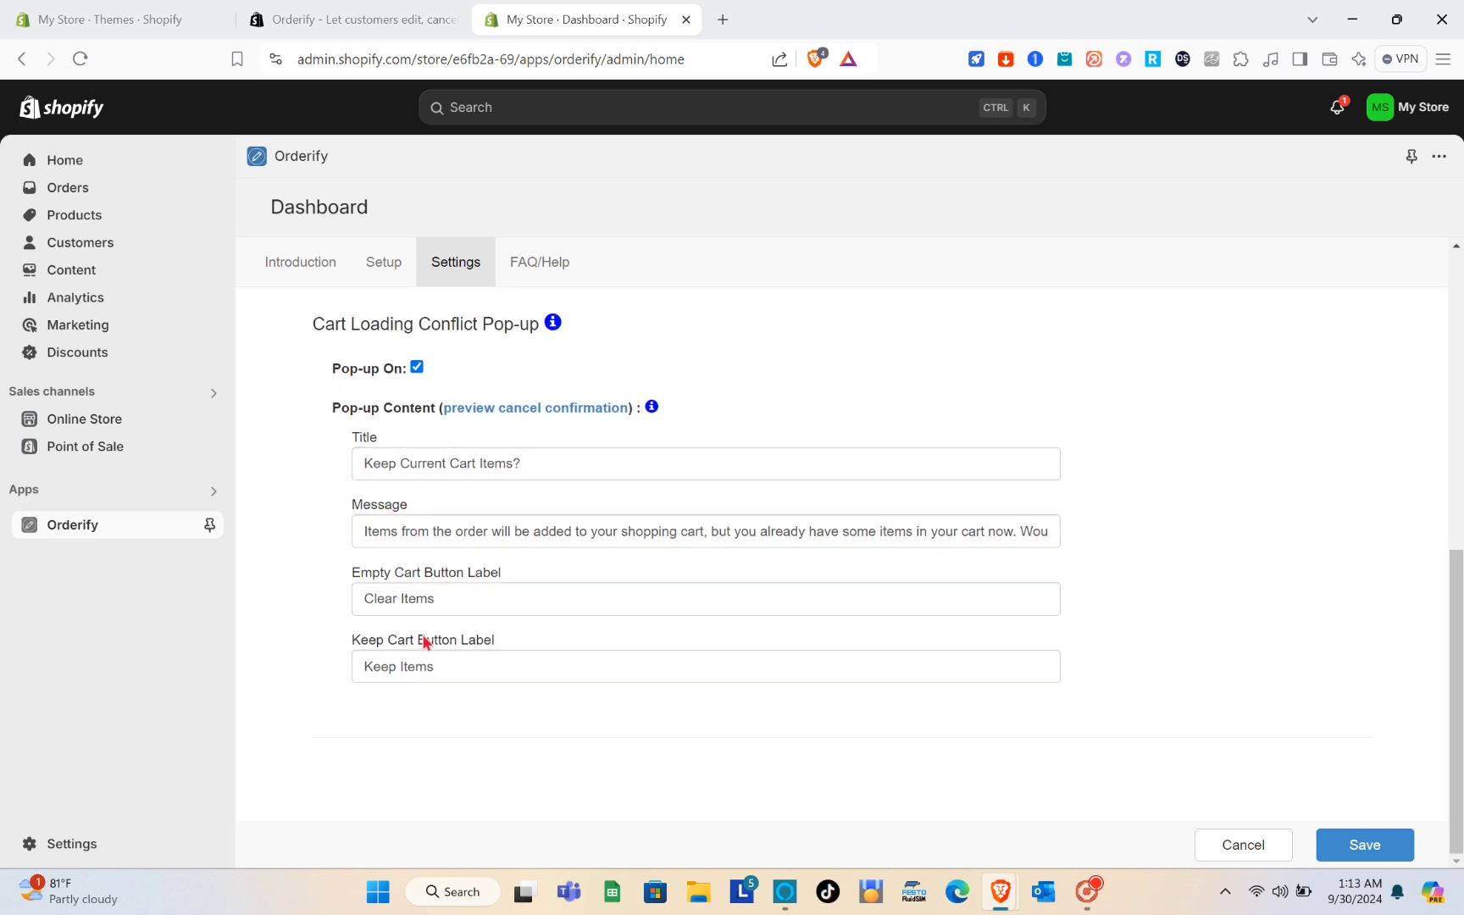
left_click(1328, 854)
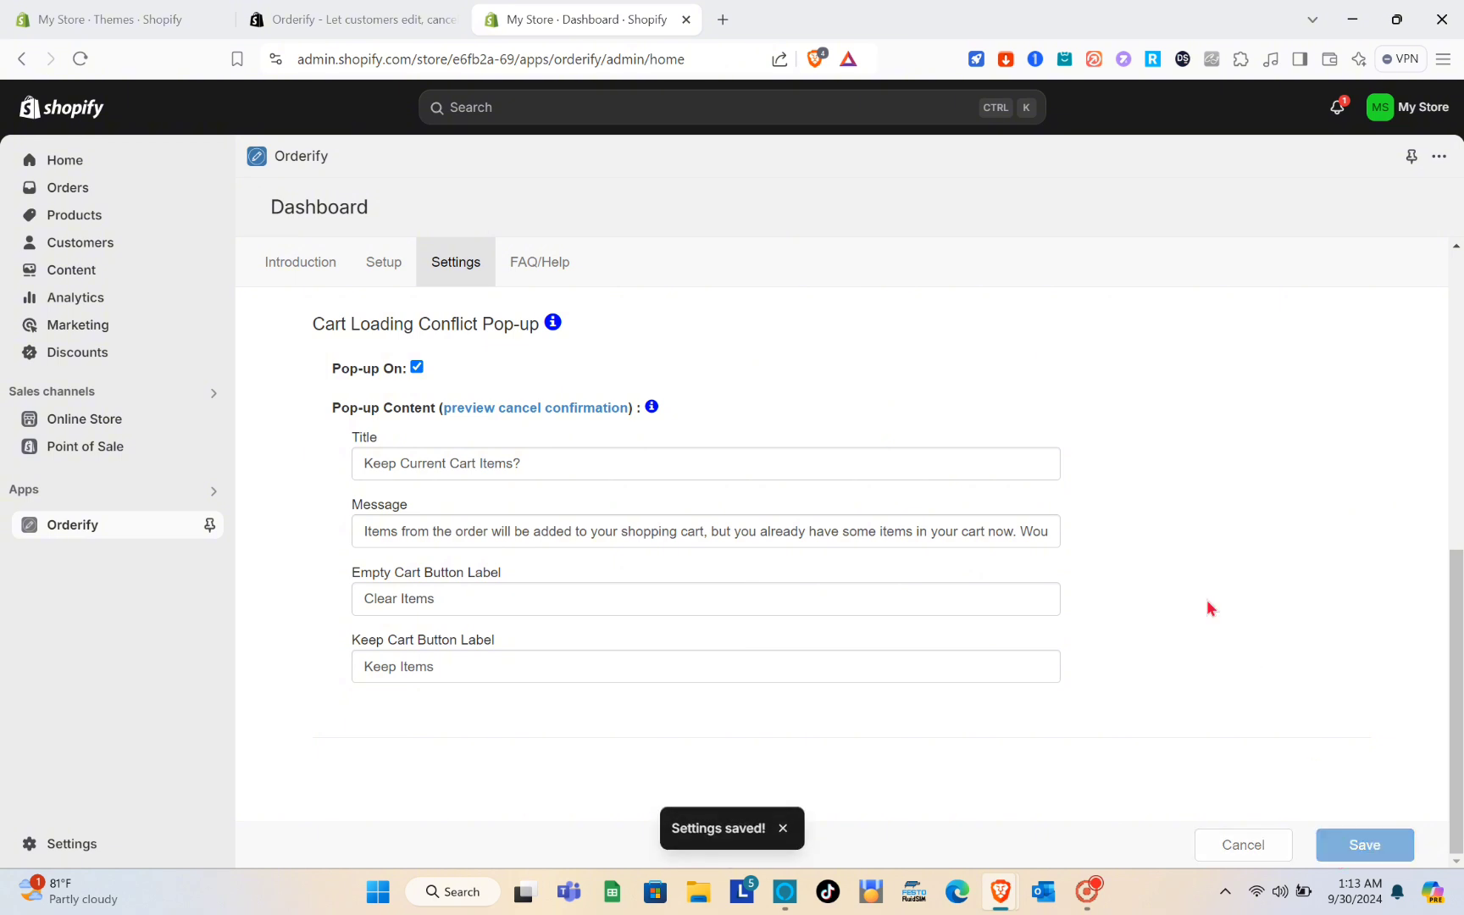
scroll(1207, 607, "up", 10)
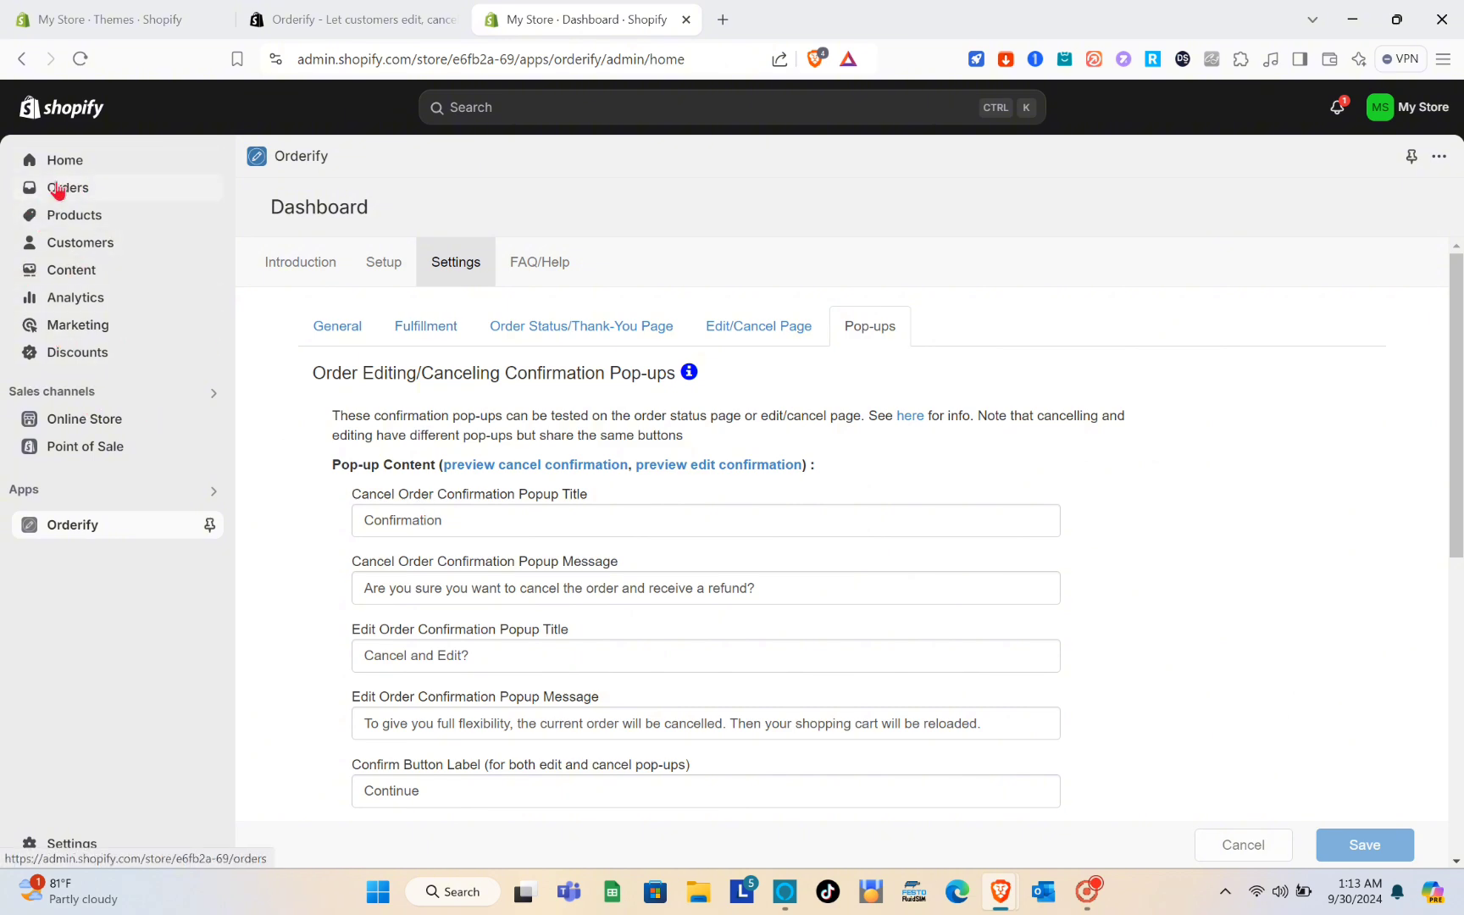
Open the live My Store storefront in a new tab from Online Store.
left_click(154, 428)
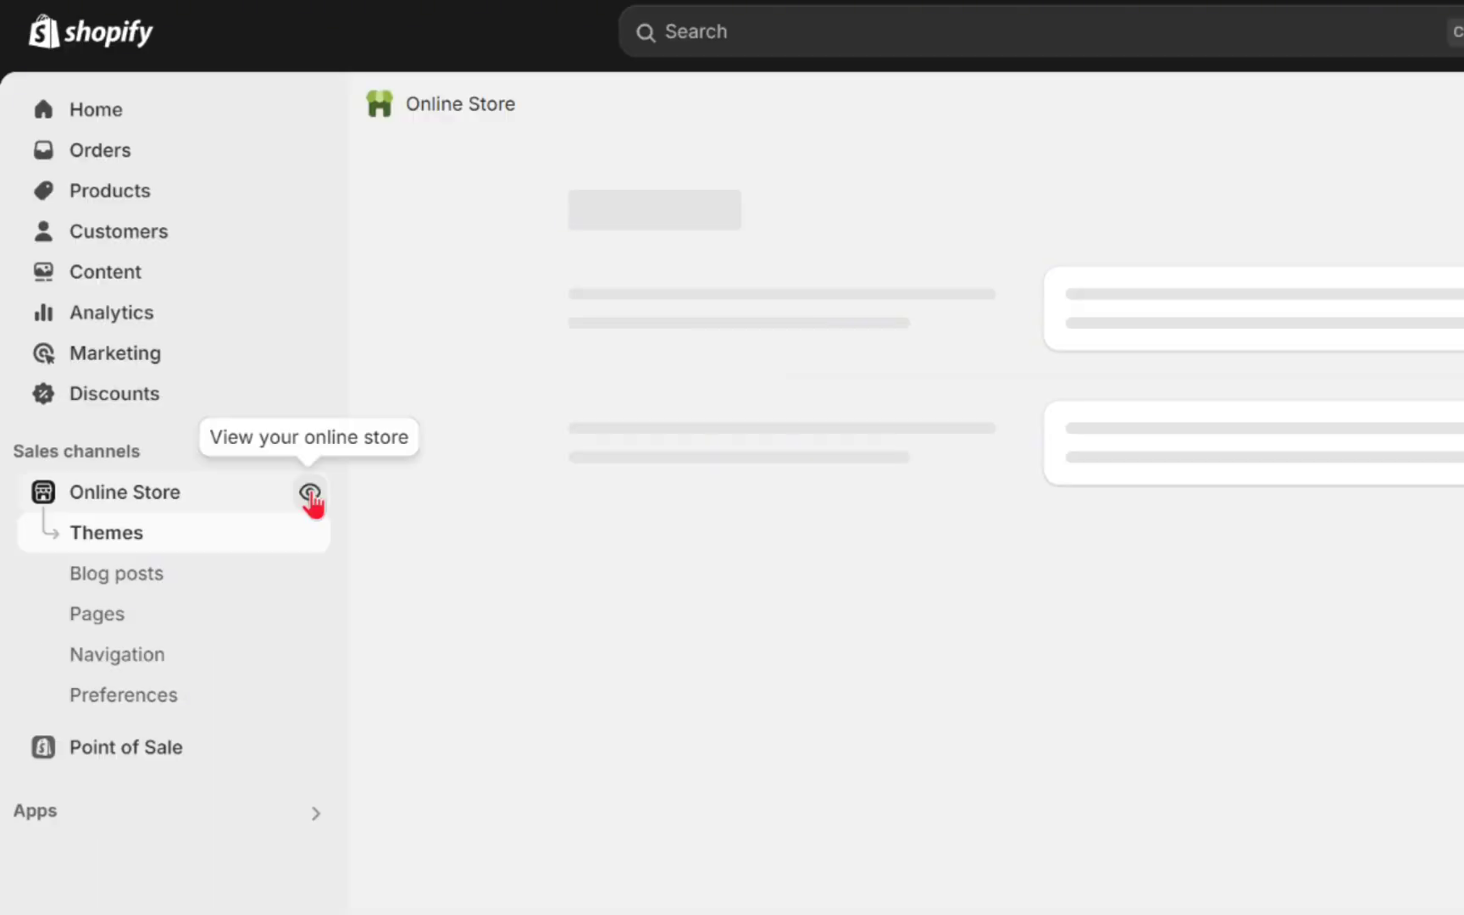
left_click(310, 495)
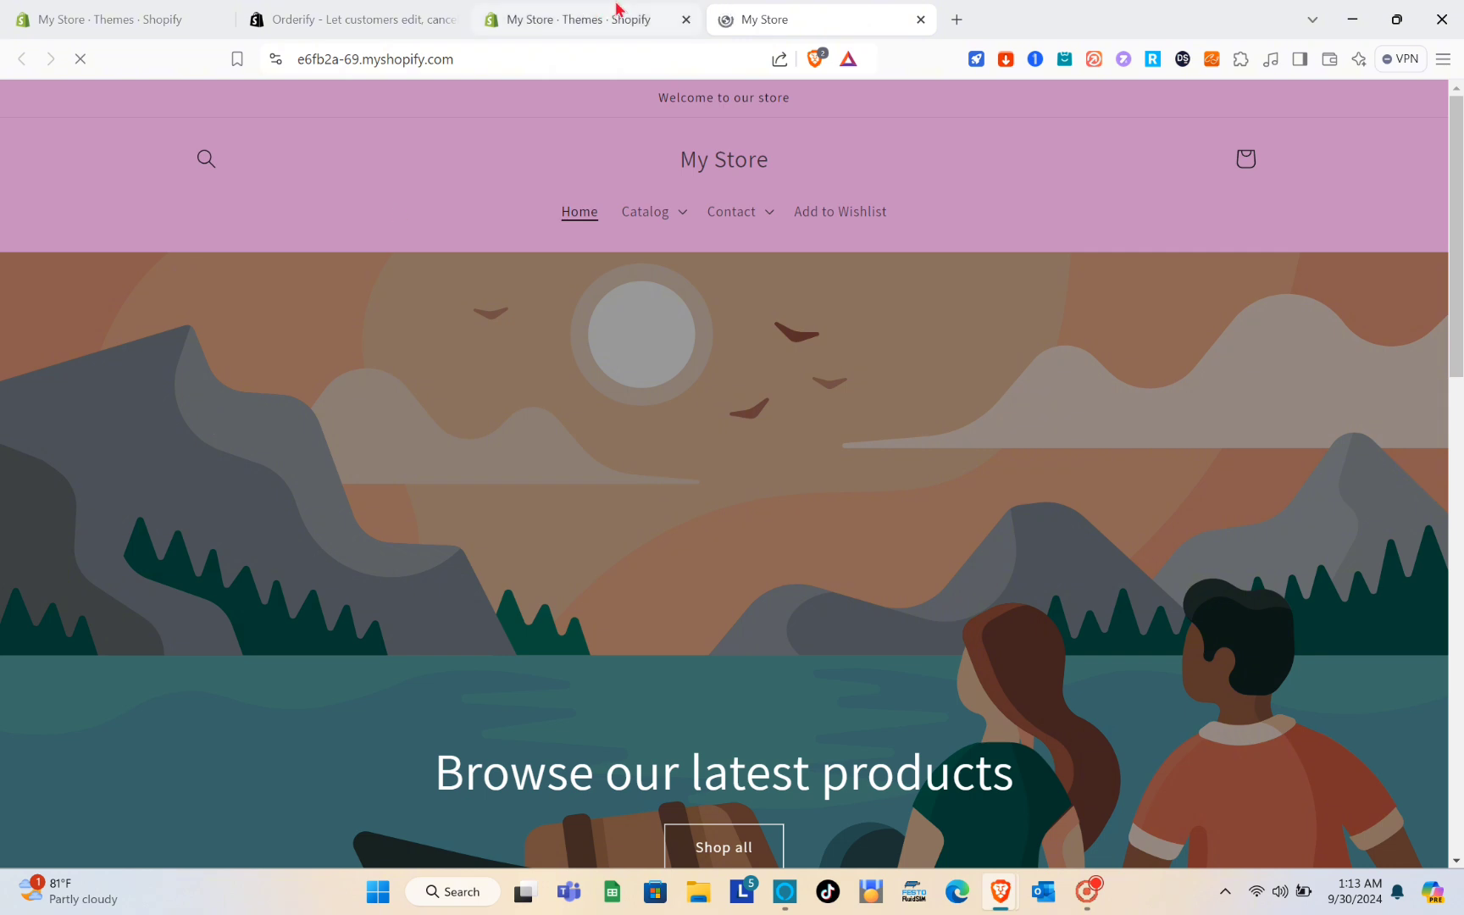
Find the concealer under Catalog's all products and add the 140 Dark Complexion variant to the cart.
left_click(647, 218)
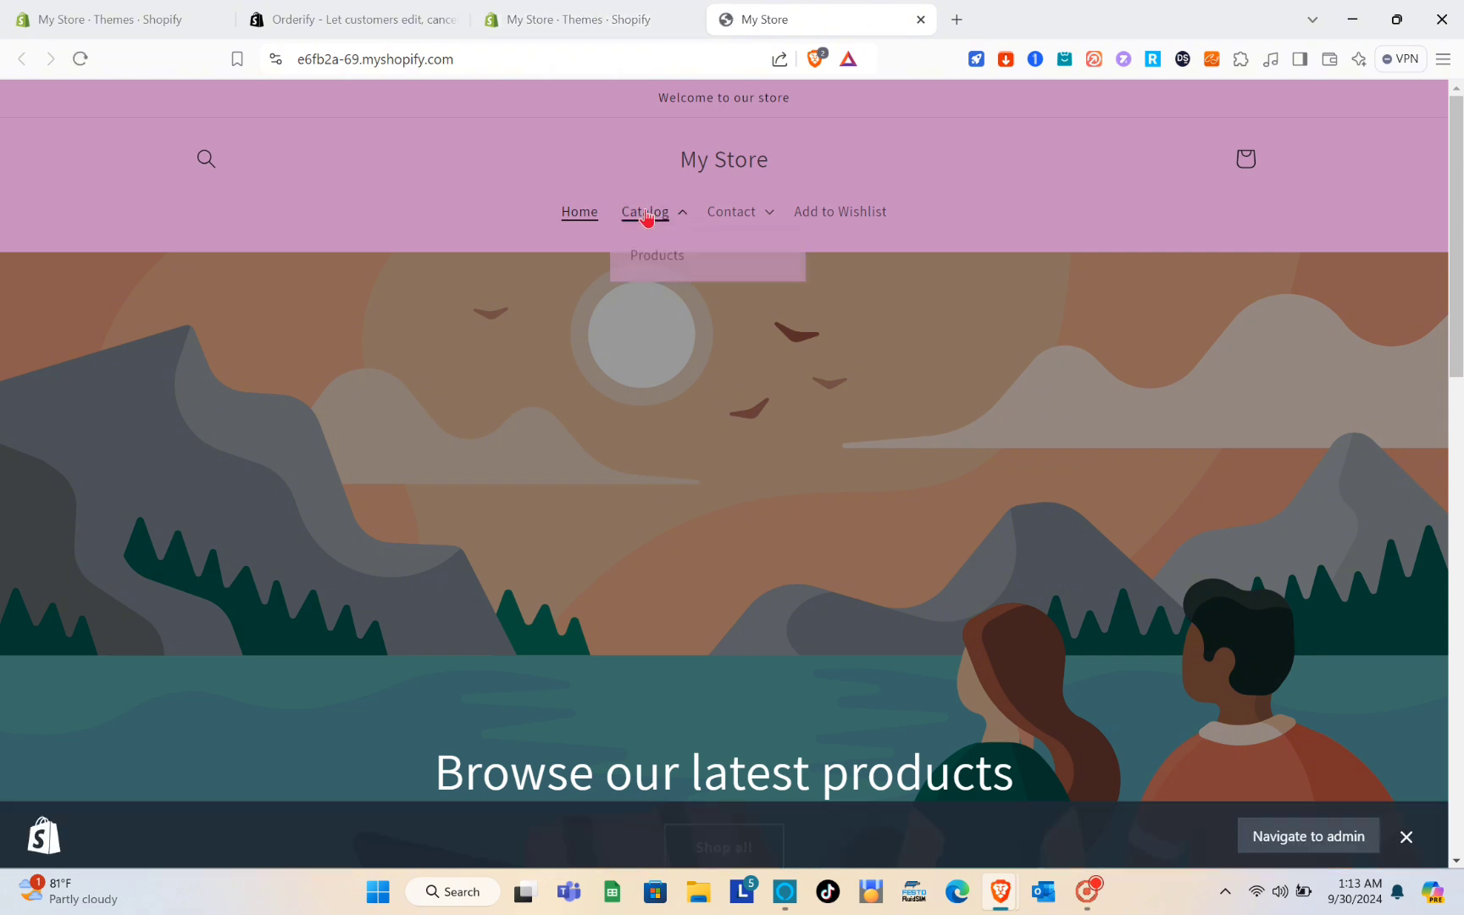
left_click(682, 265)
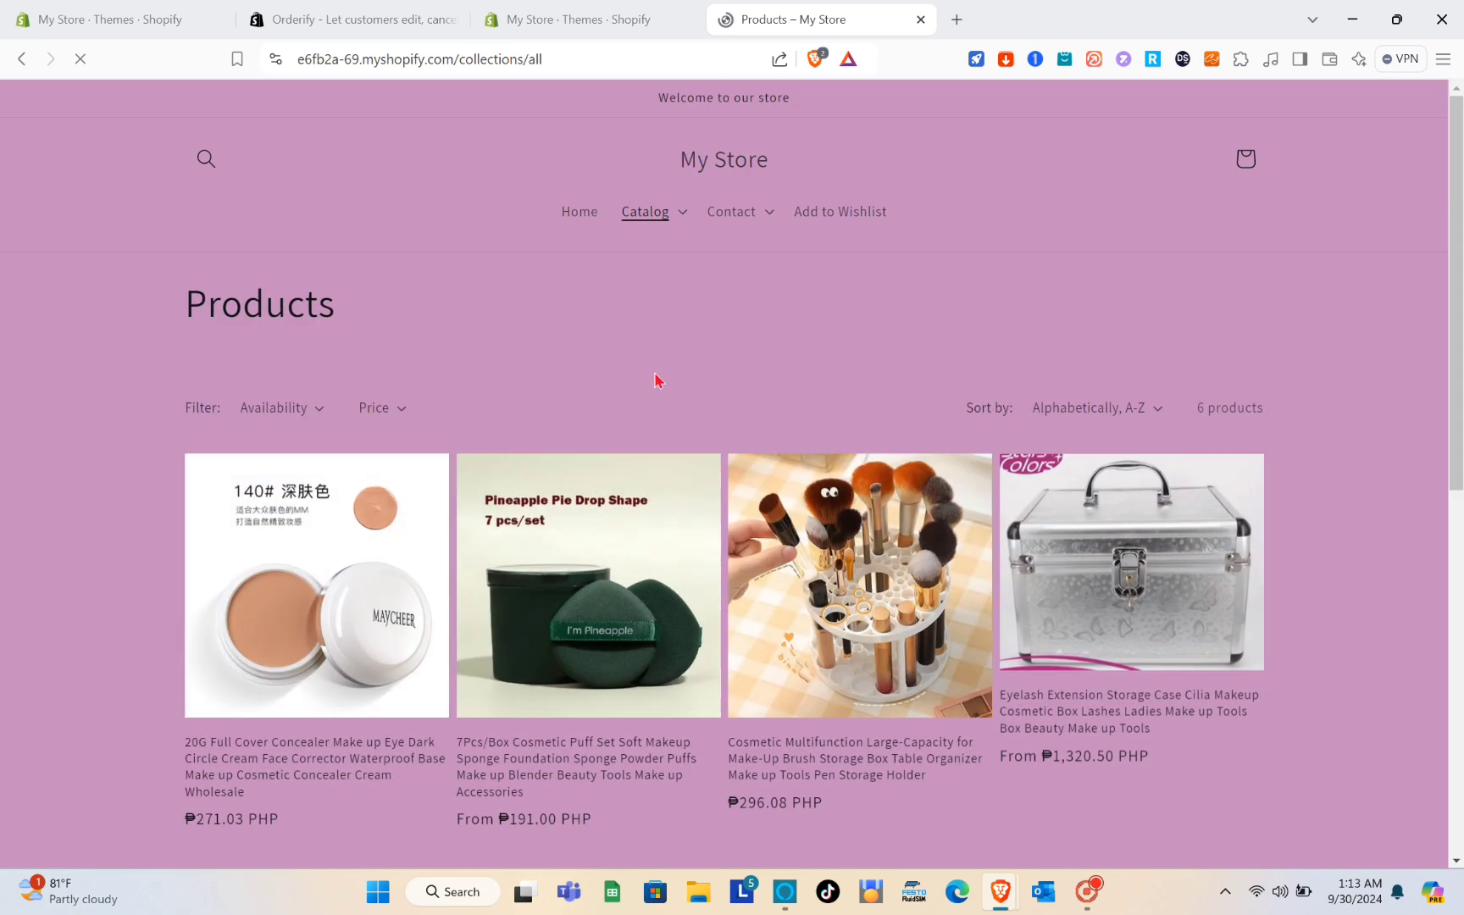
scroll(658, 382, "down", 1)
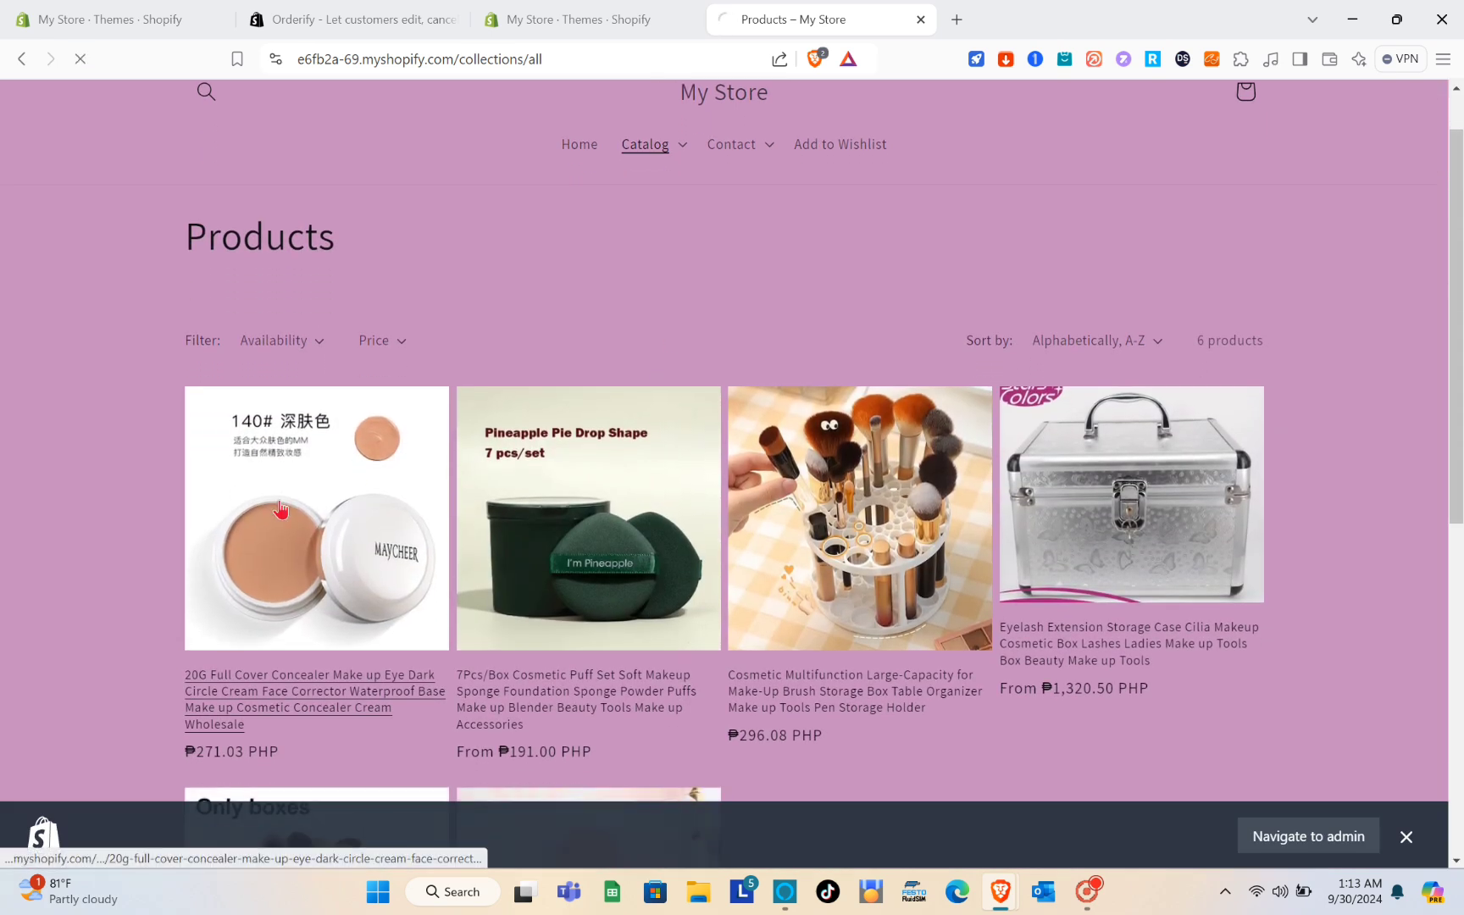
left_click(281, 508)
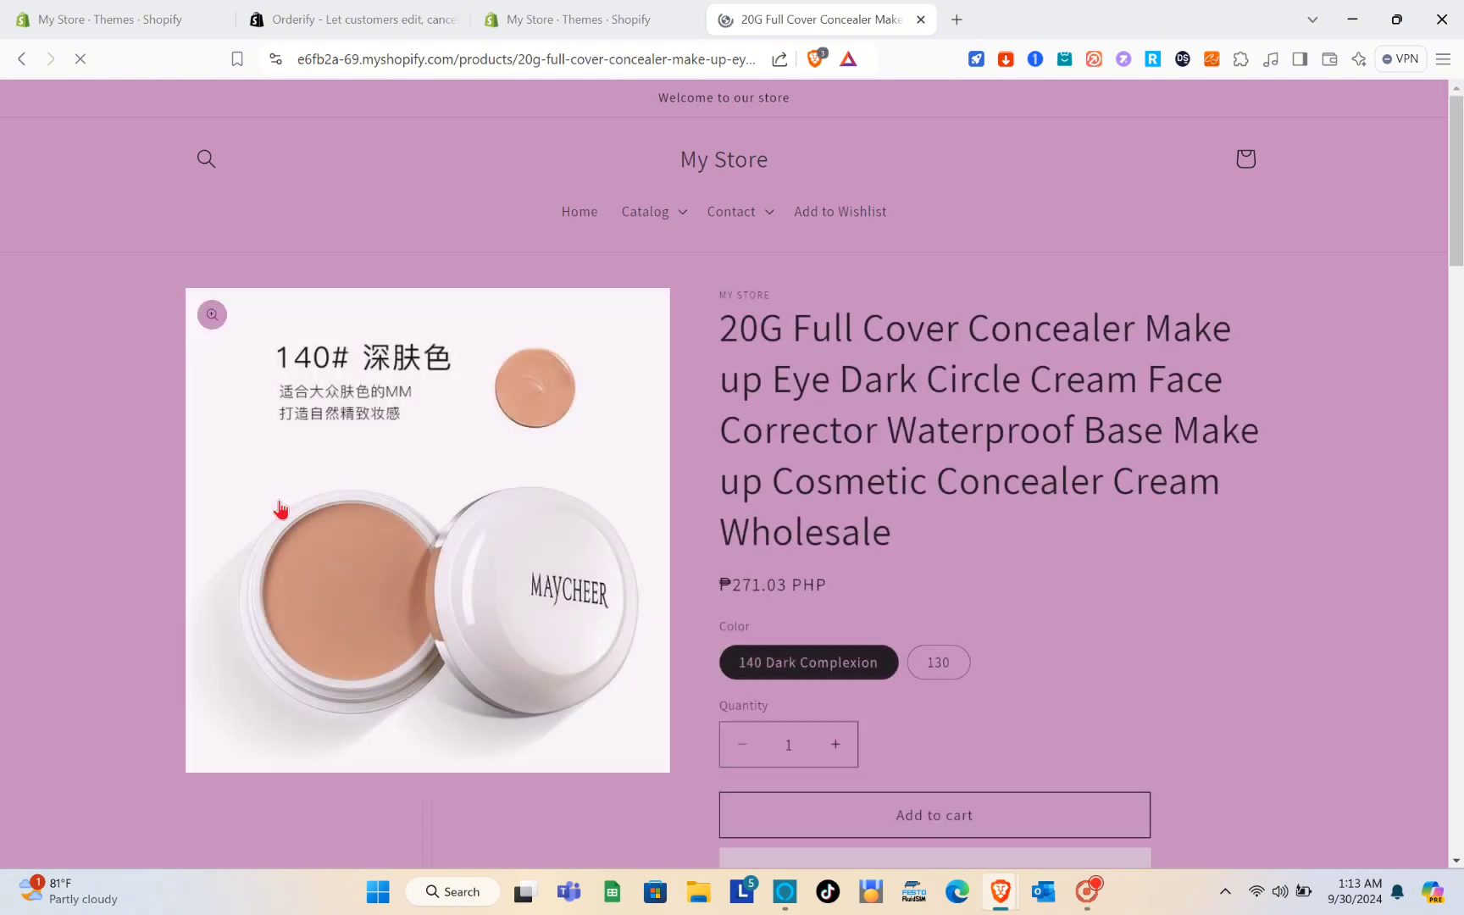
scroll(609, 589, "down", 2)
scroll(608, 589, "down", 1)
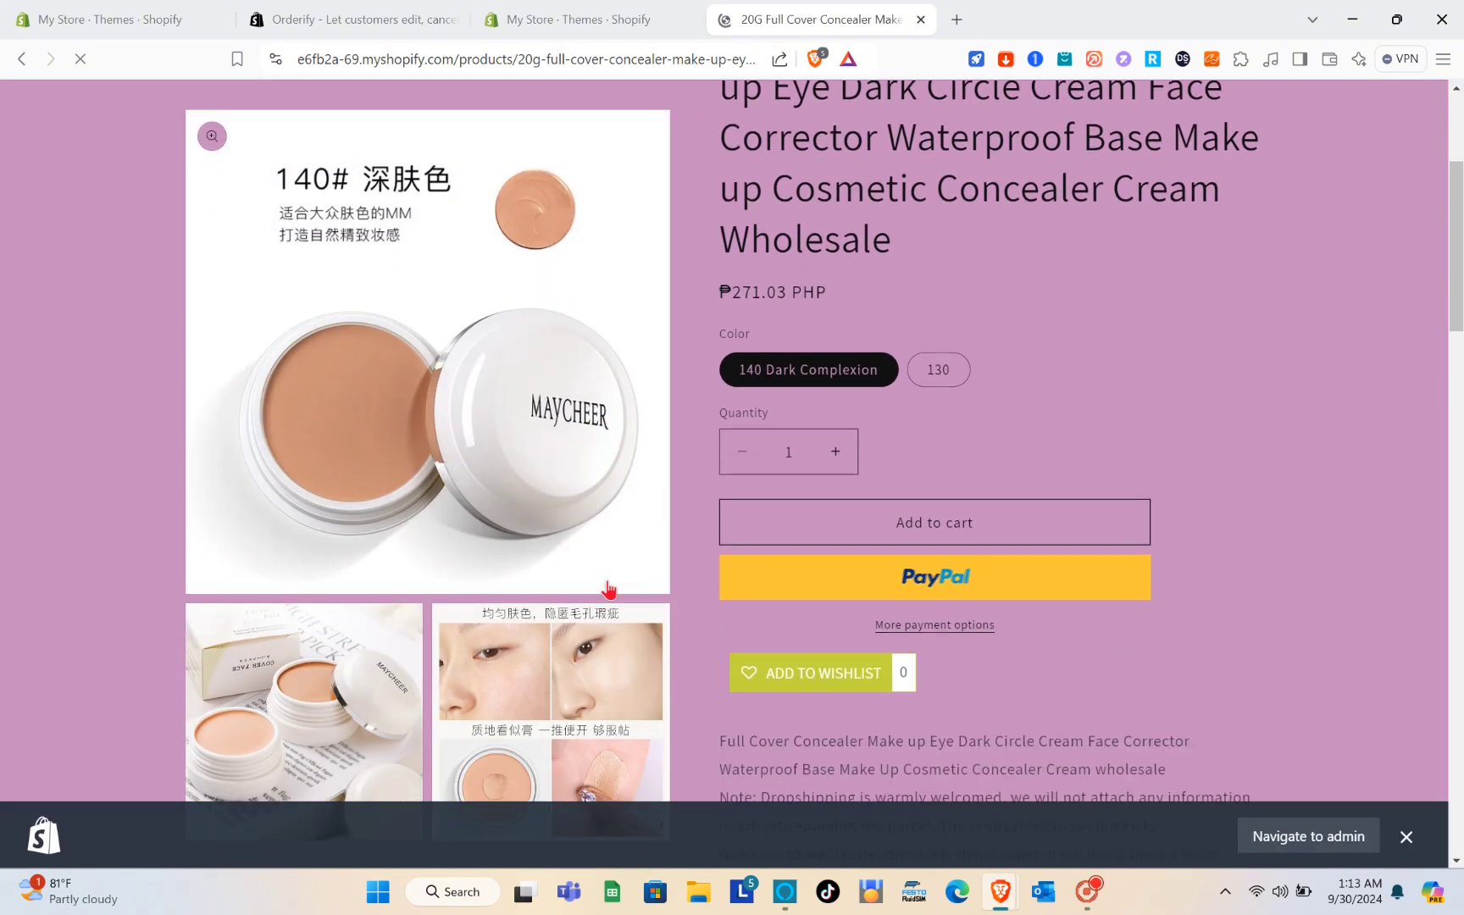
left_click(968, 518)
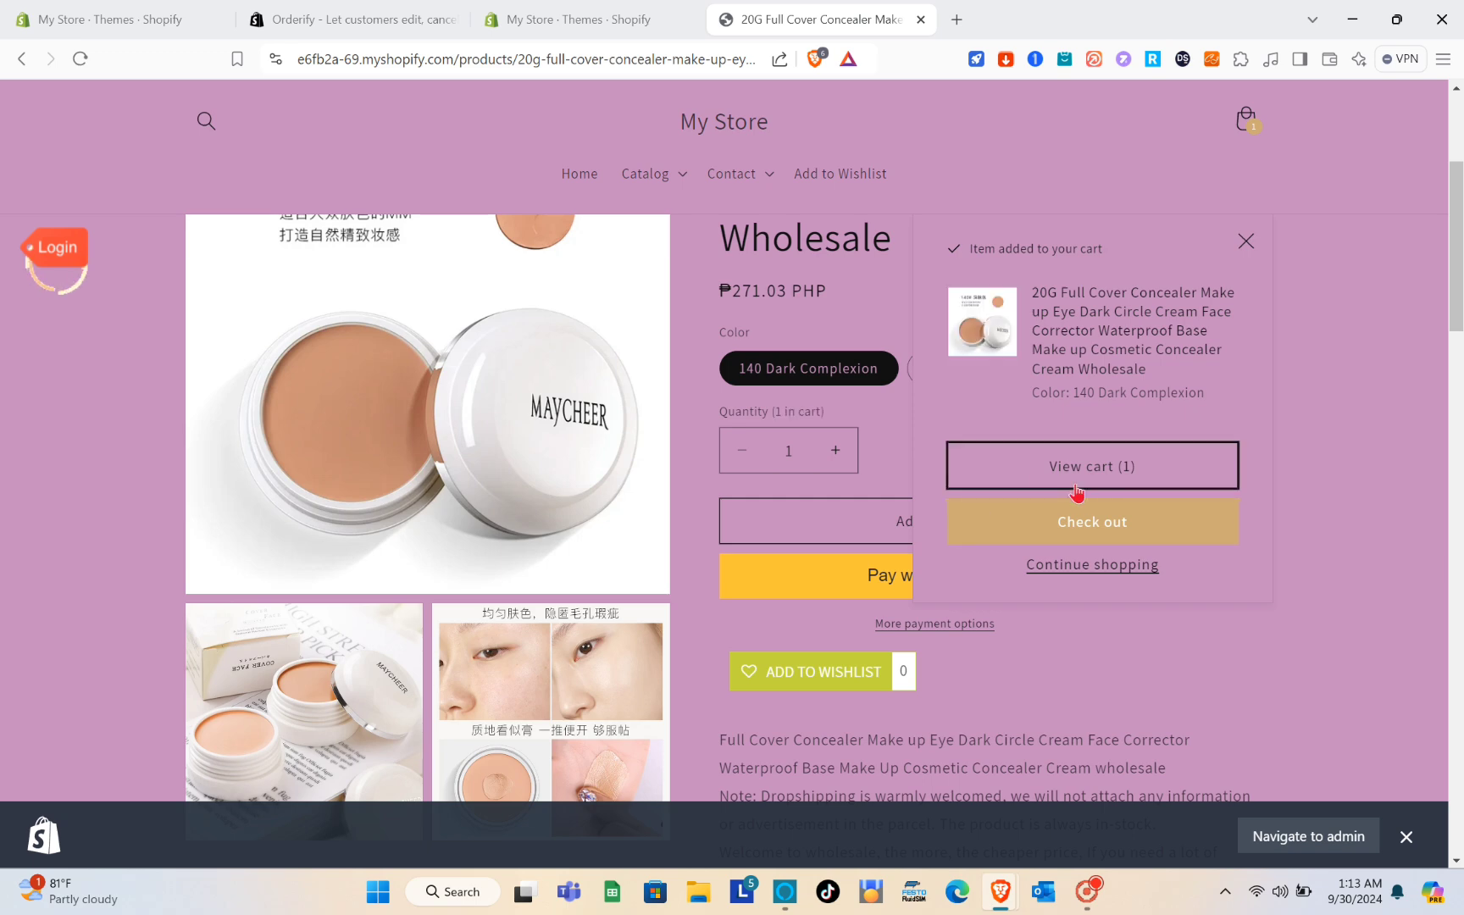
Proceed from the cart to checkout and fill the contact e-mail from a saved suggestion.
left_click(1077, 527)
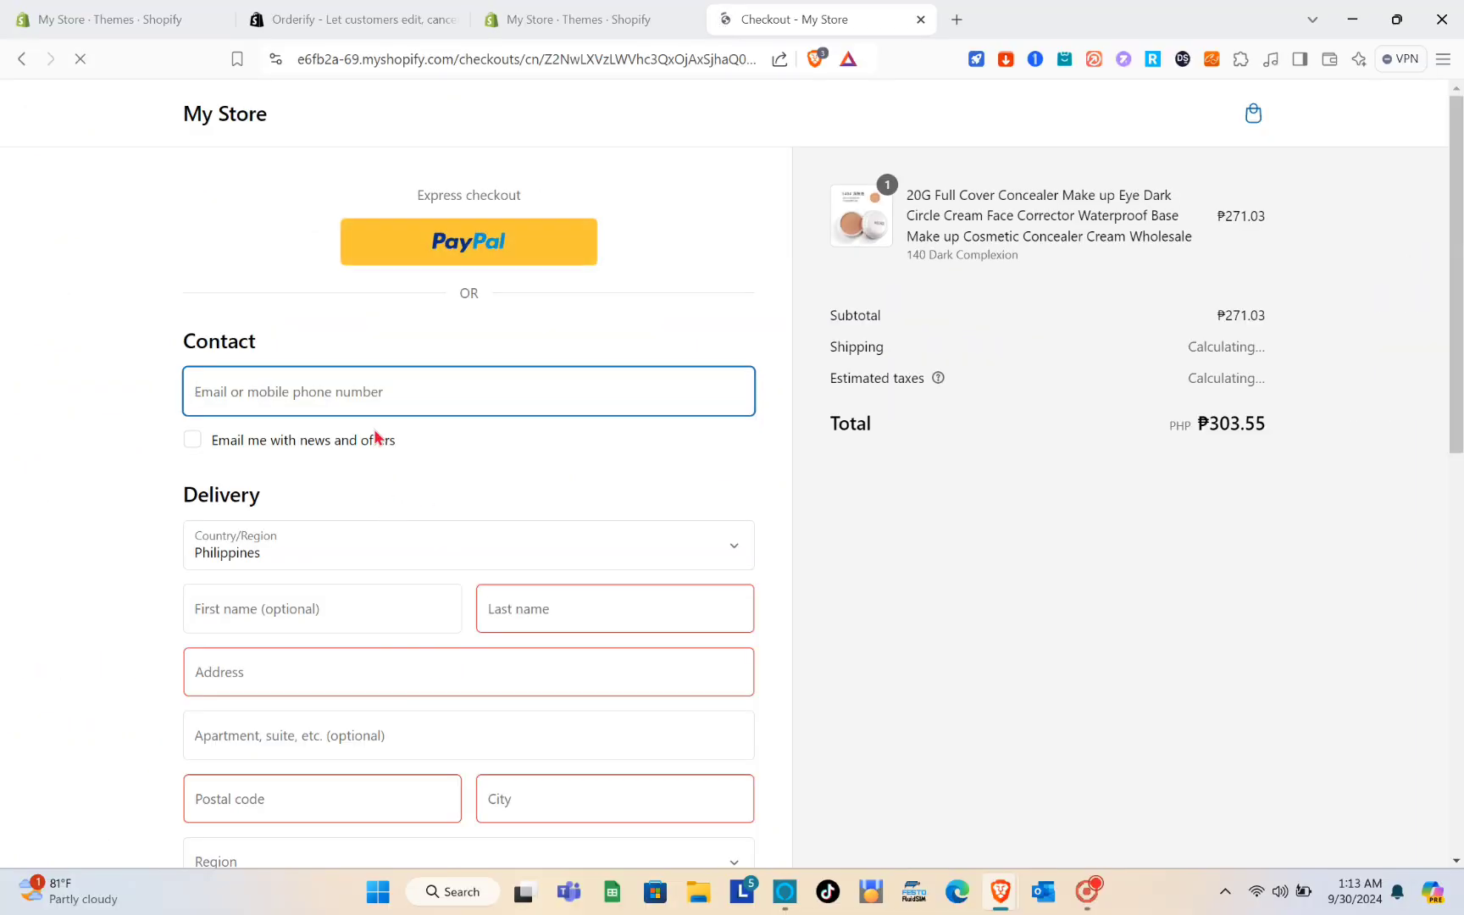
type("ko")
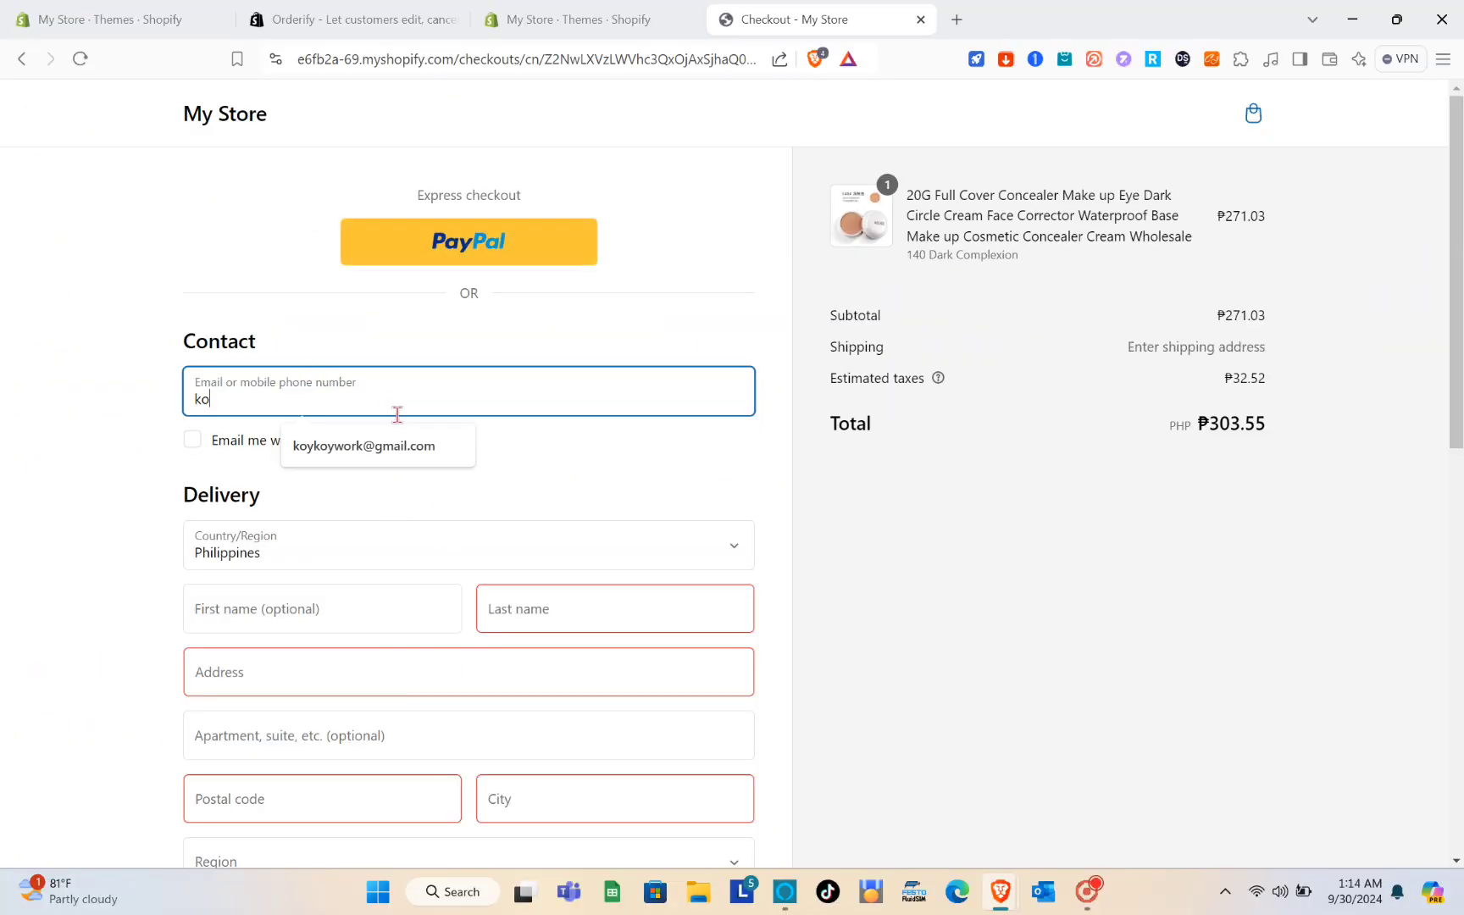
left_click(405, 449)
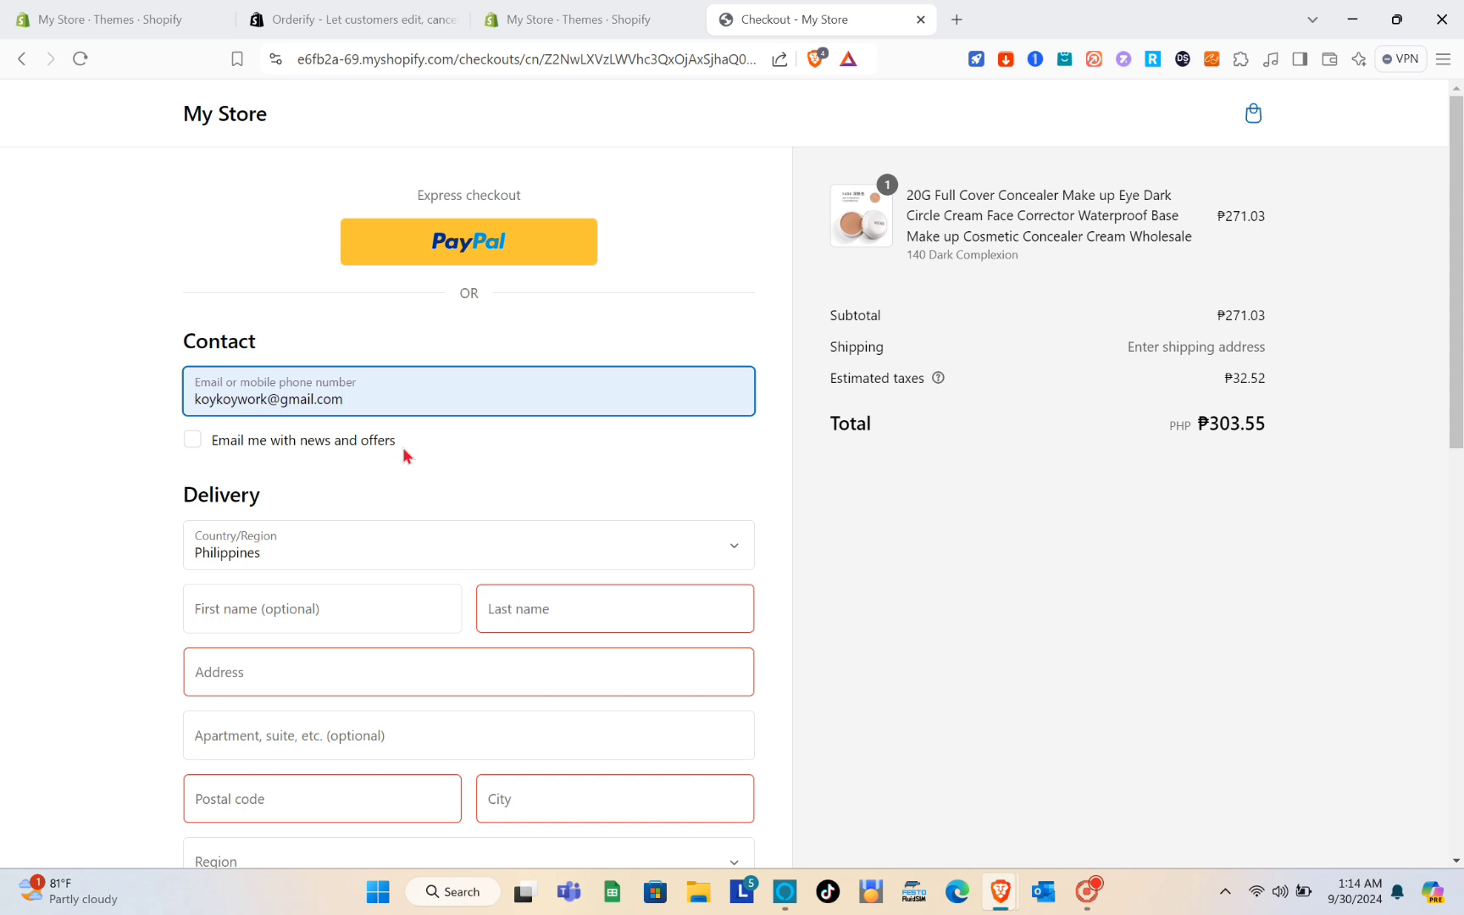
Autofill the last name, delivery address and postal code, and set the region to Lanao del Norte.
scroll(318, 542, "down", 2)
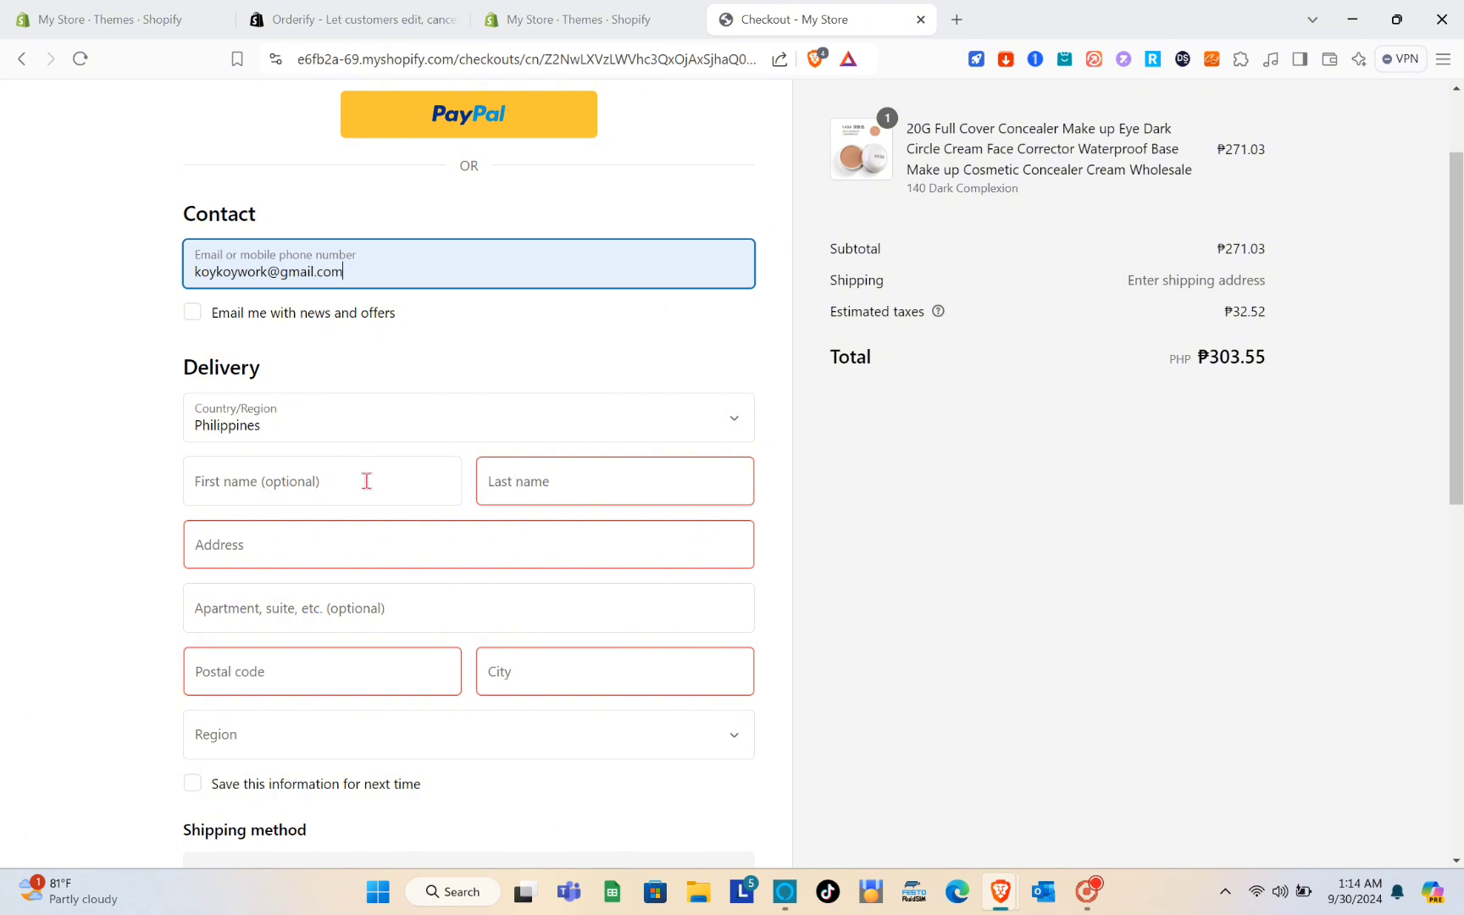
type("k")
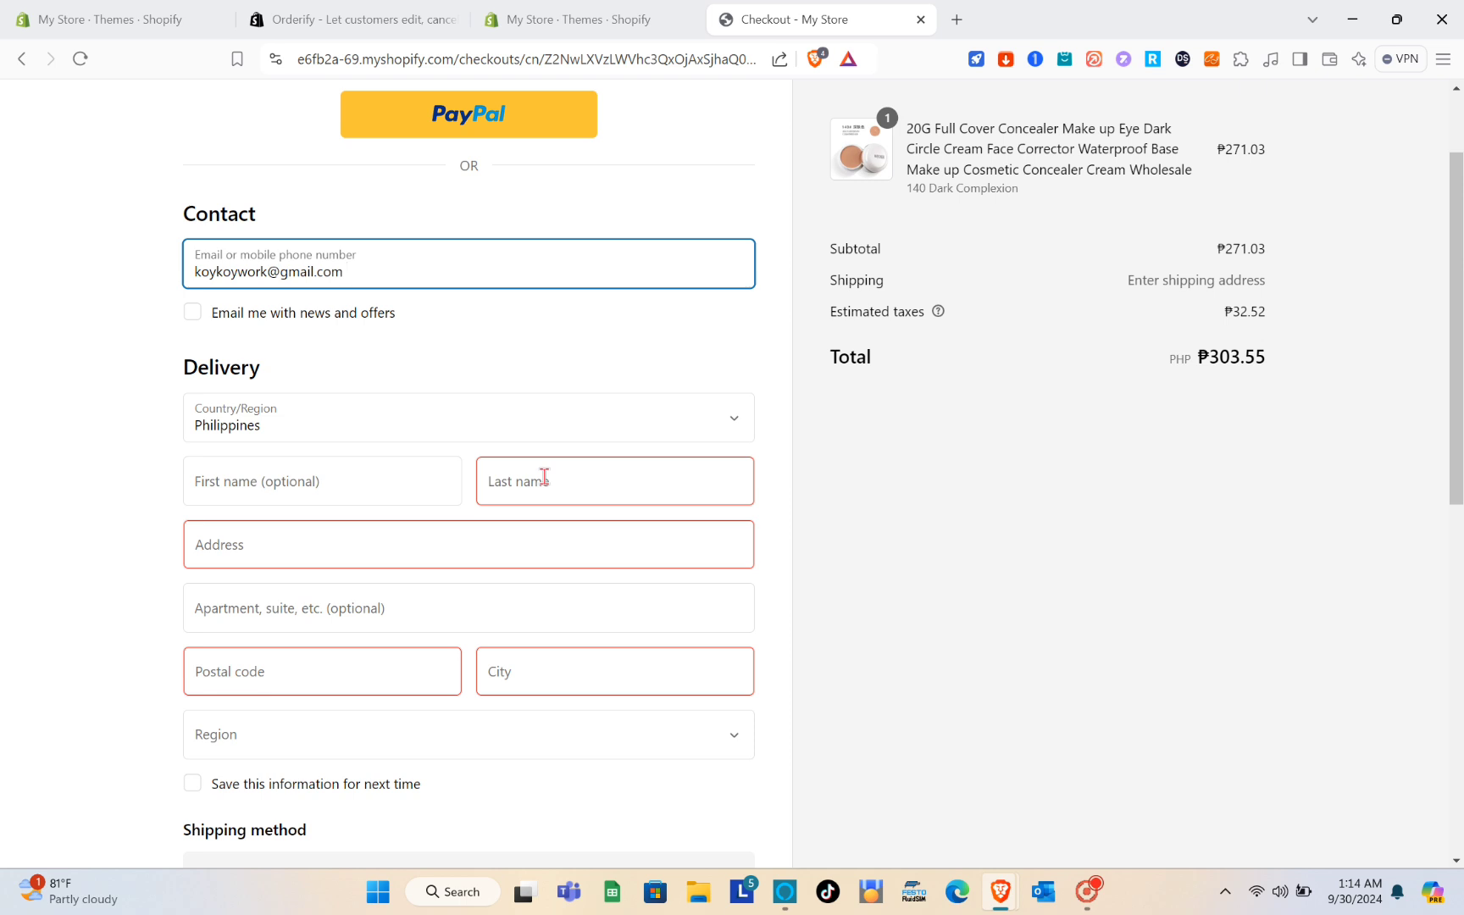
left_click(544, 477)
left_click(601, 571)
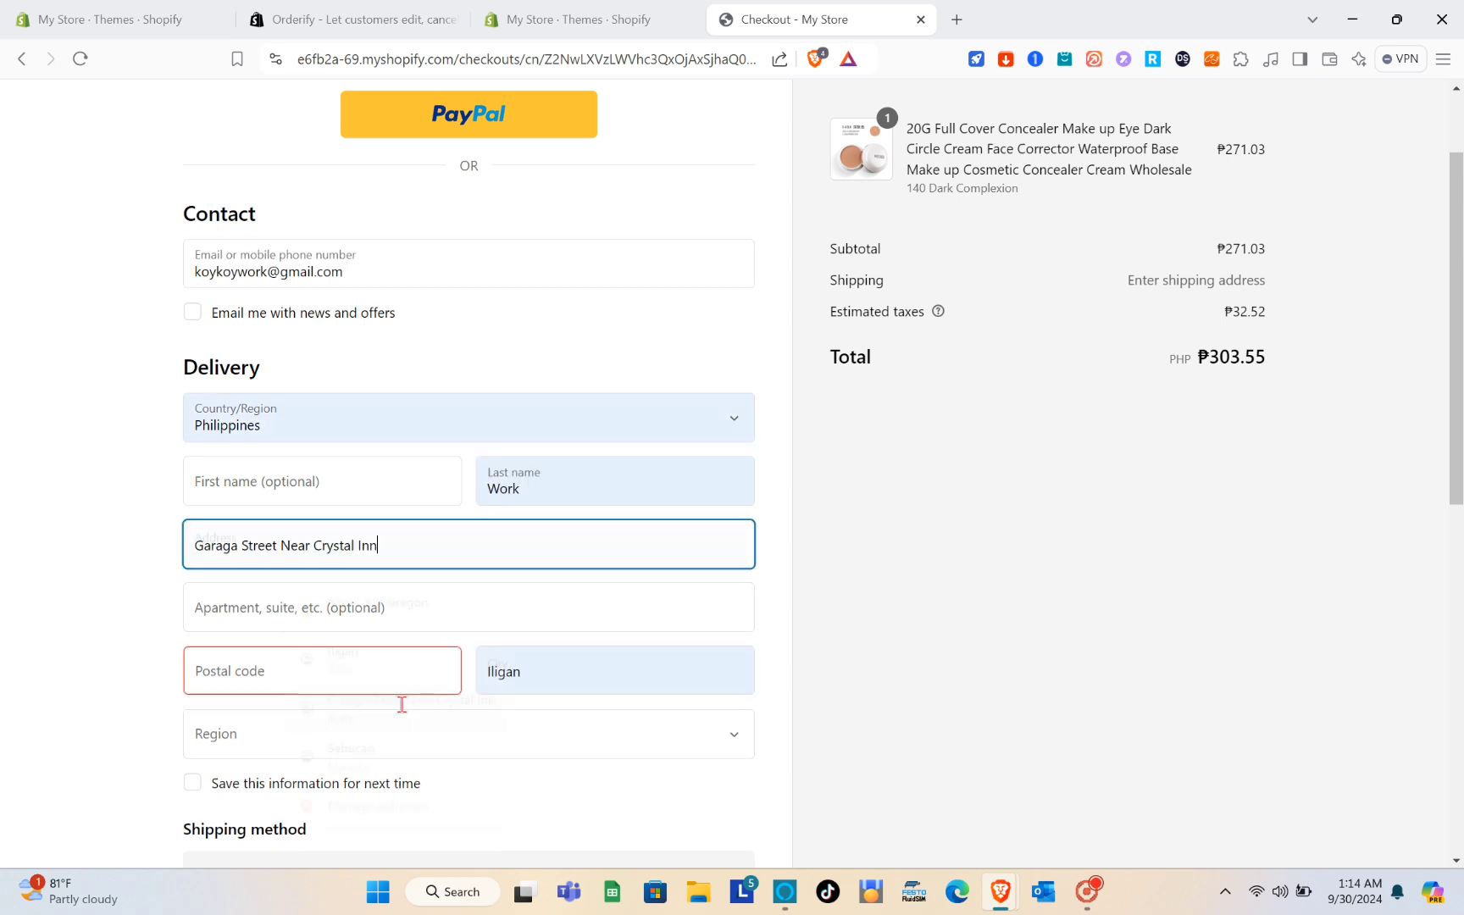
scroll(399, 706, "down", 2)
left_click(318, 480)
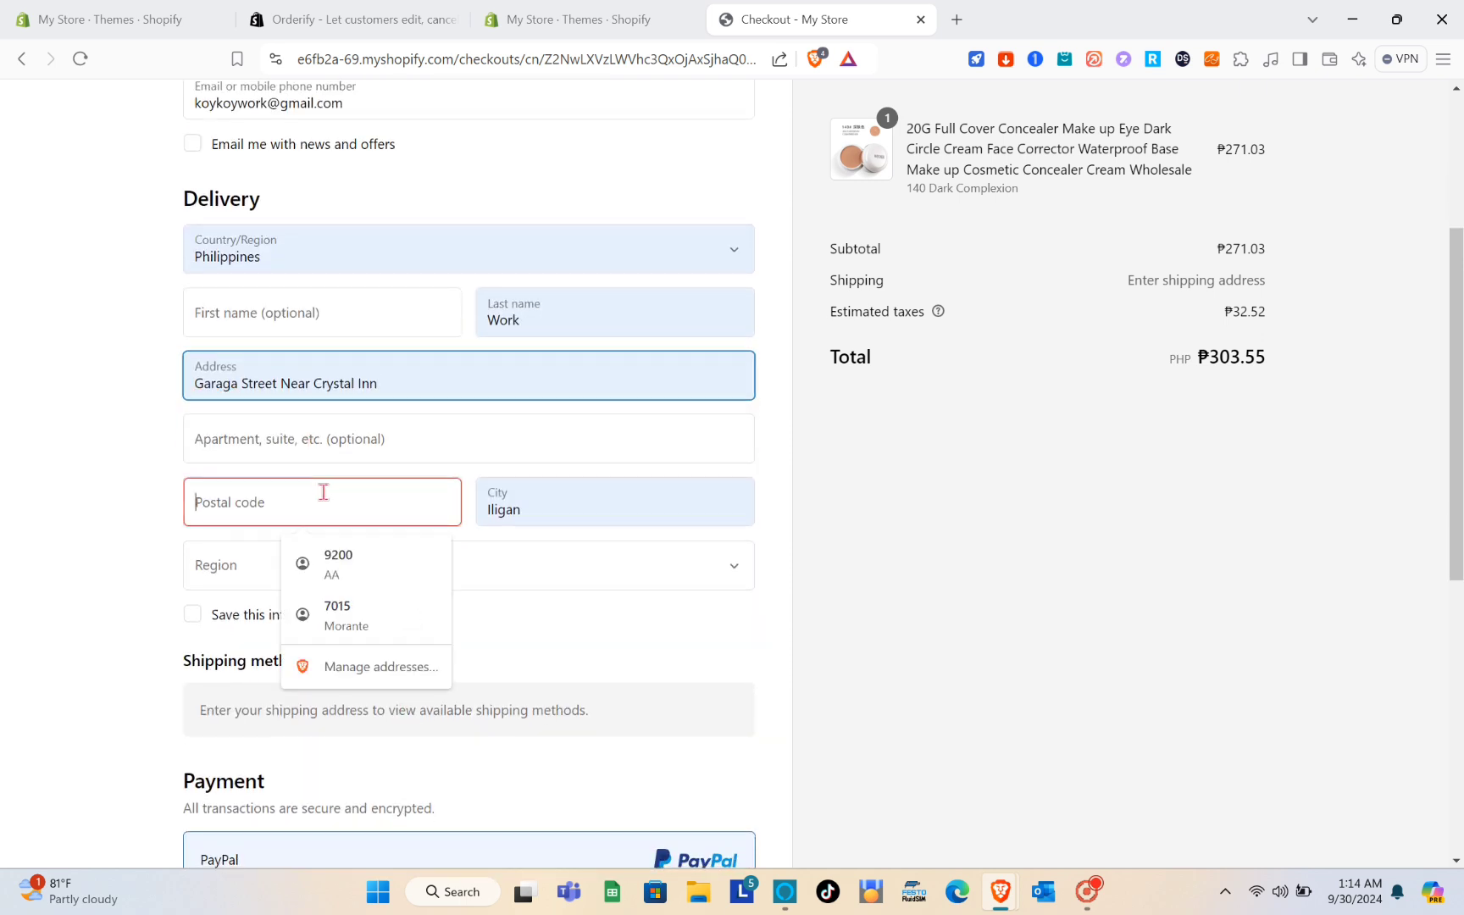
left_click(350, 561)
scroll(350, 562, "down", 1)
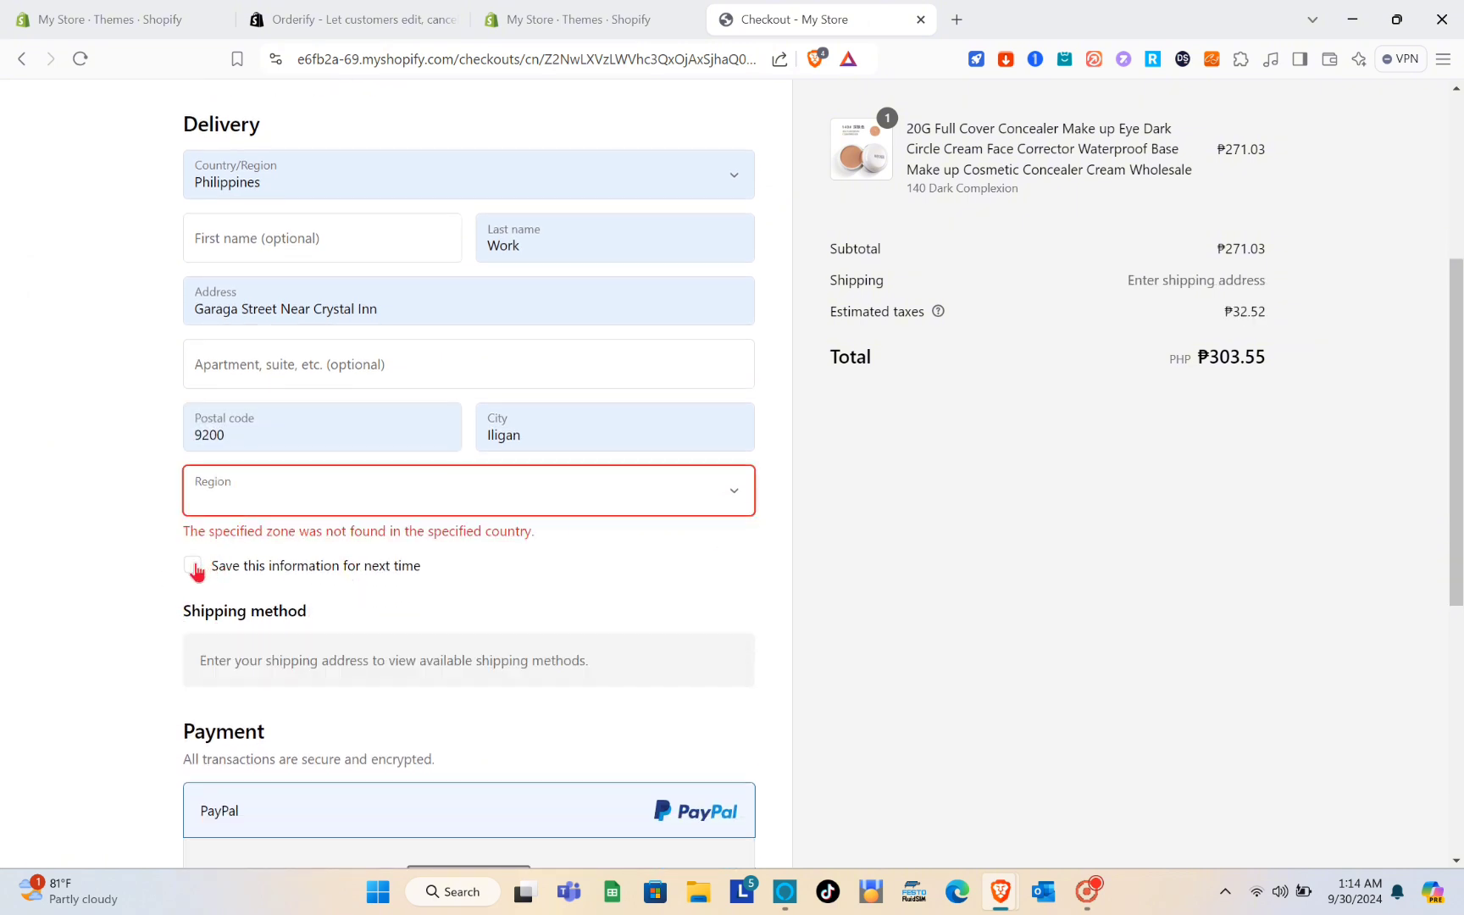
left_click(261, 507)
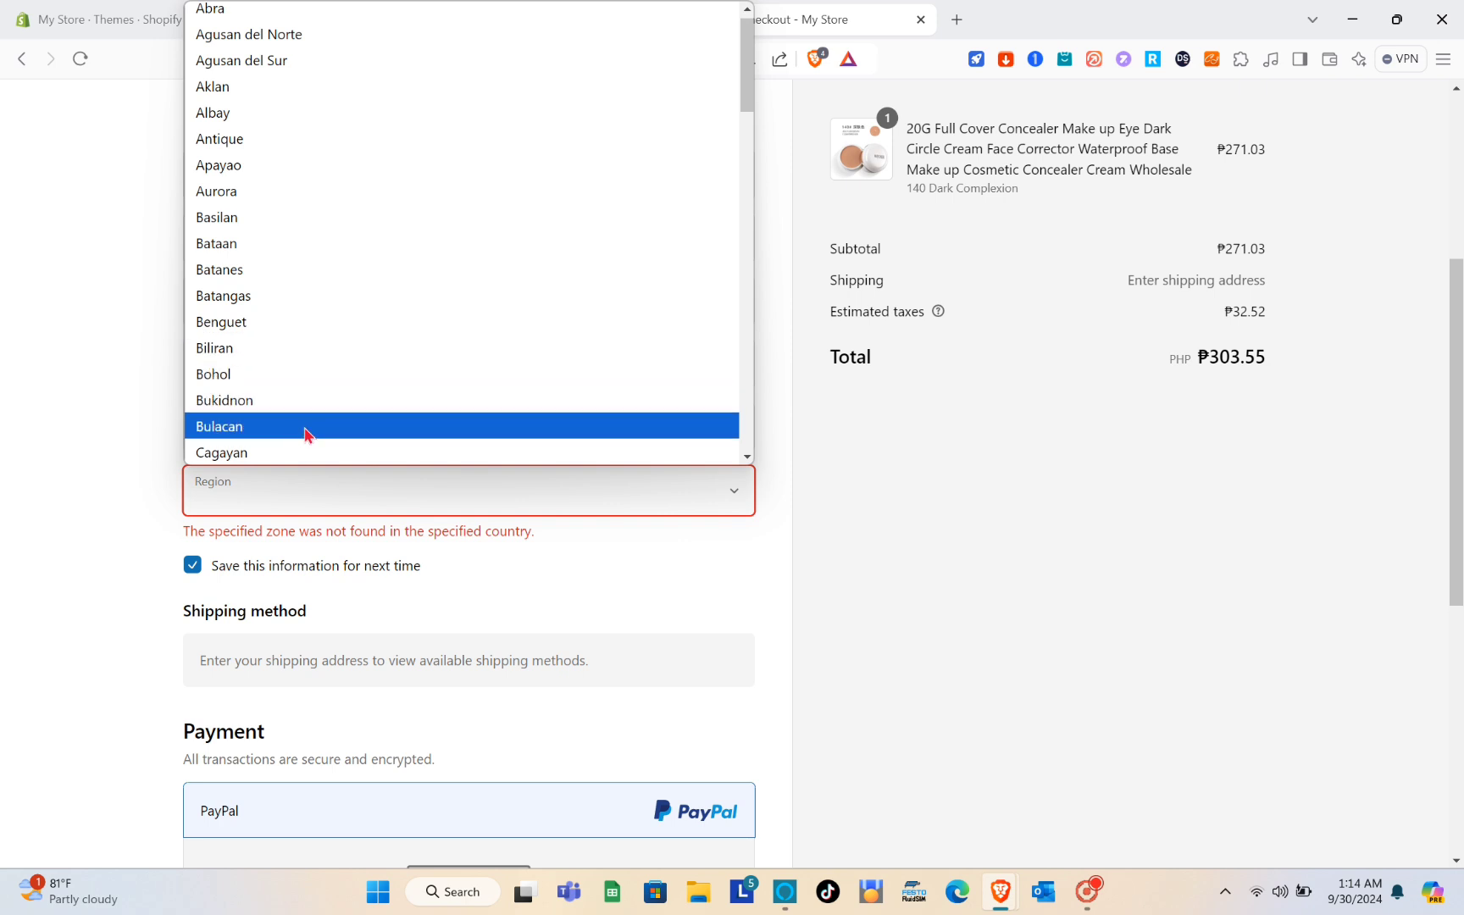
key("l")
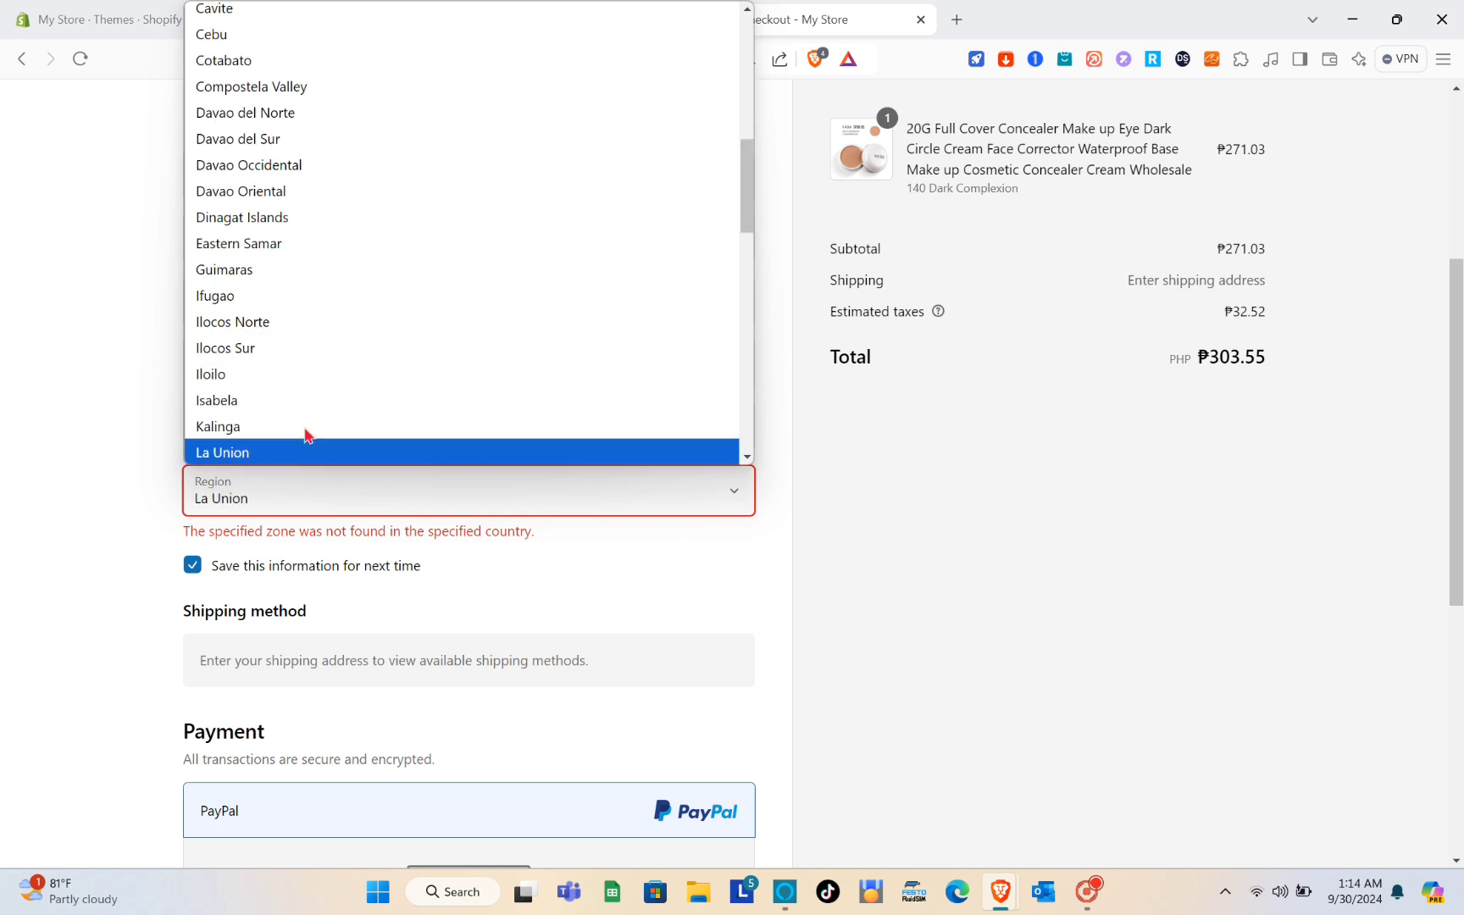
key("Down")
key("Down")
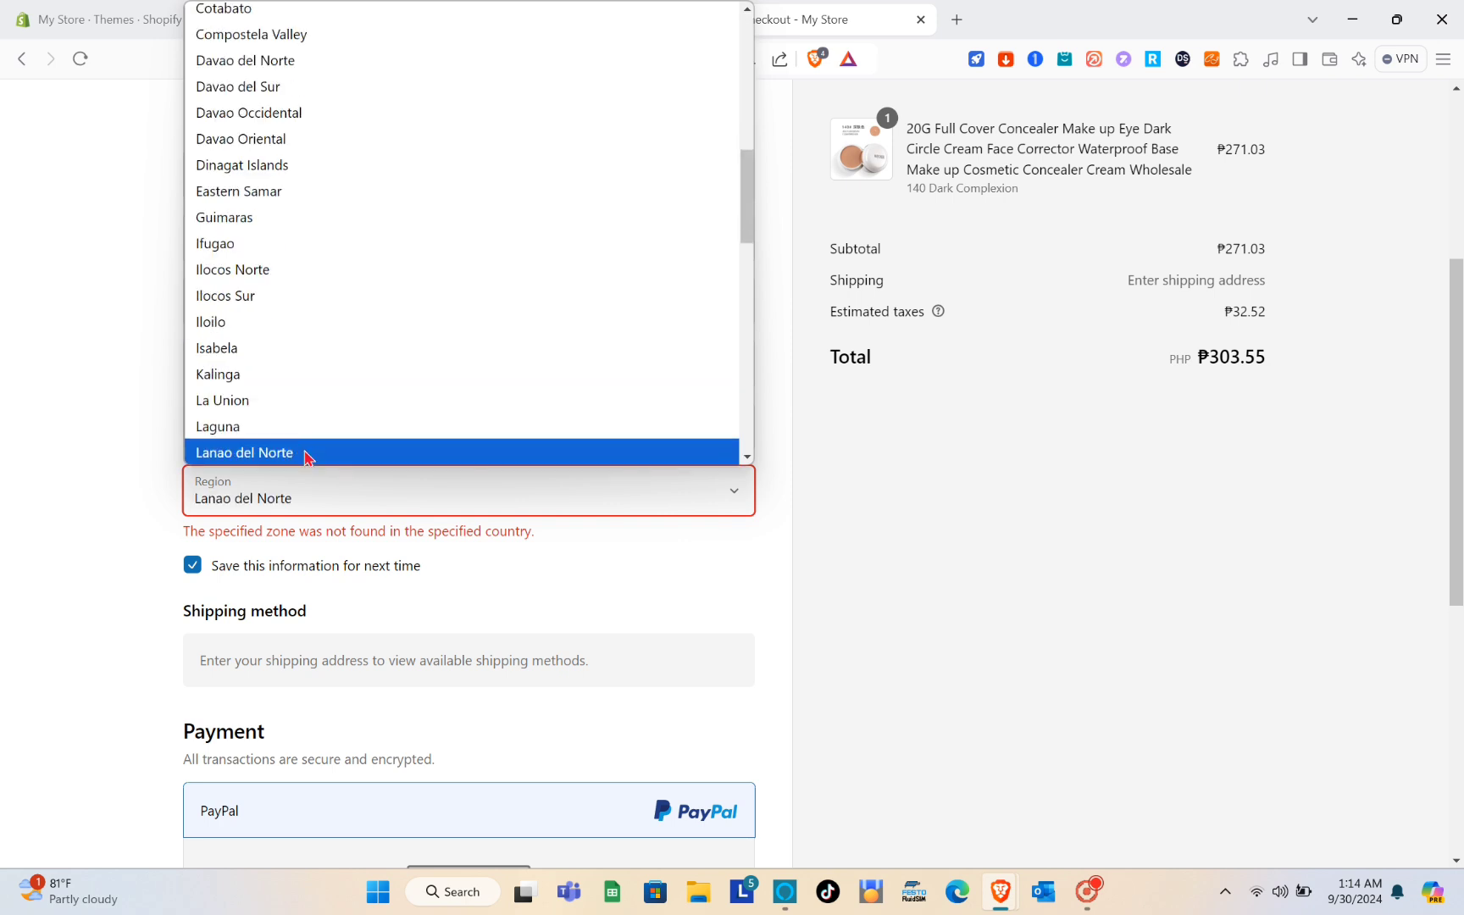
key("Return")
Pay the ₱303.55 order with PayPal.
scroll(307, 449, "down", 2)
scroll(307, 457, "down", 1)
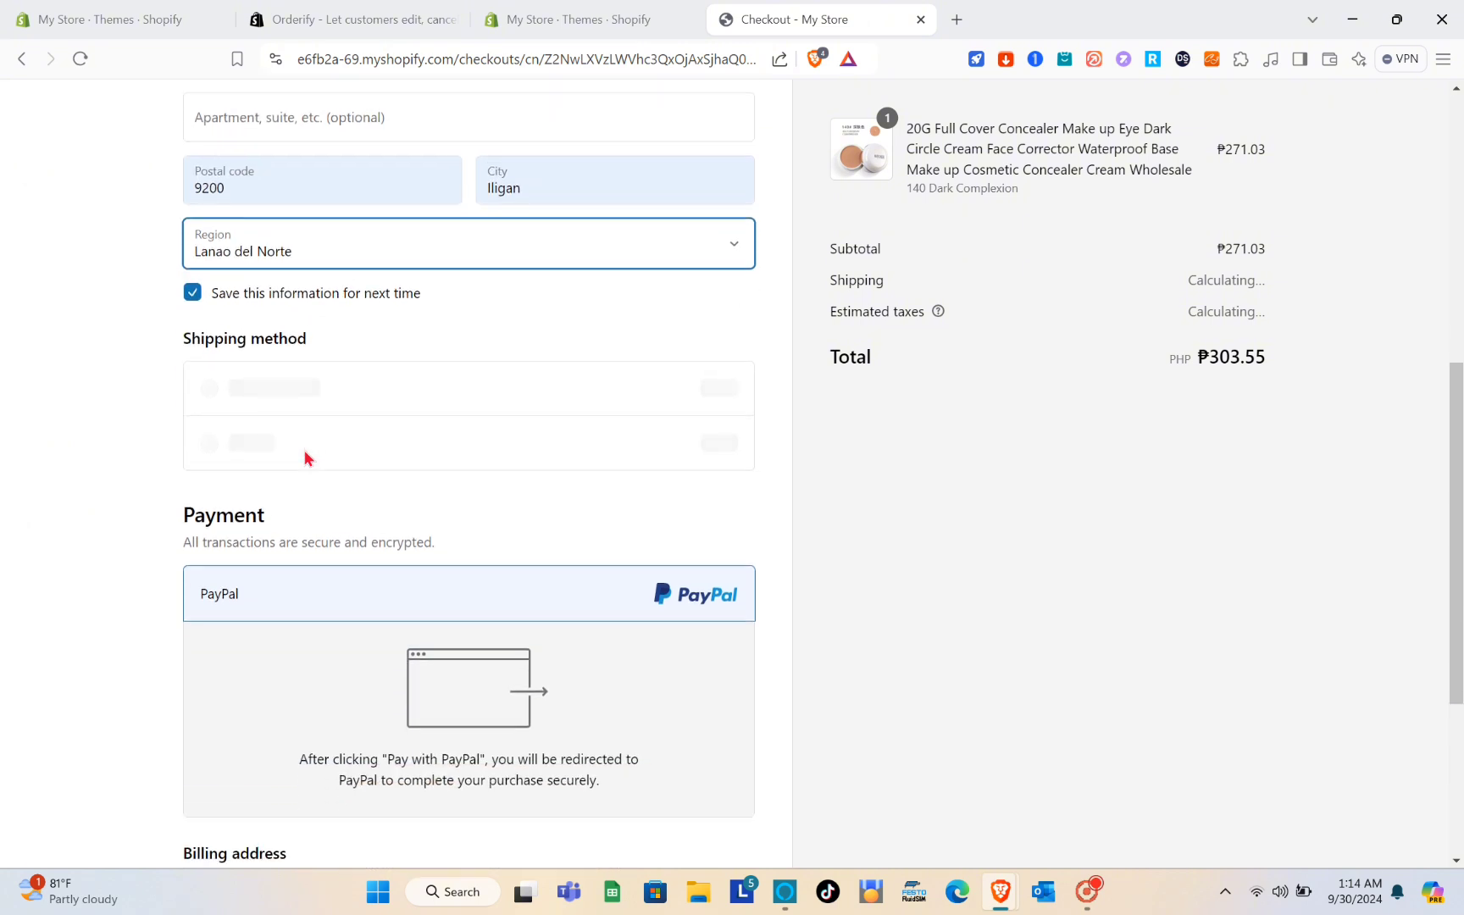
scroll(340, 414, "down", 3)
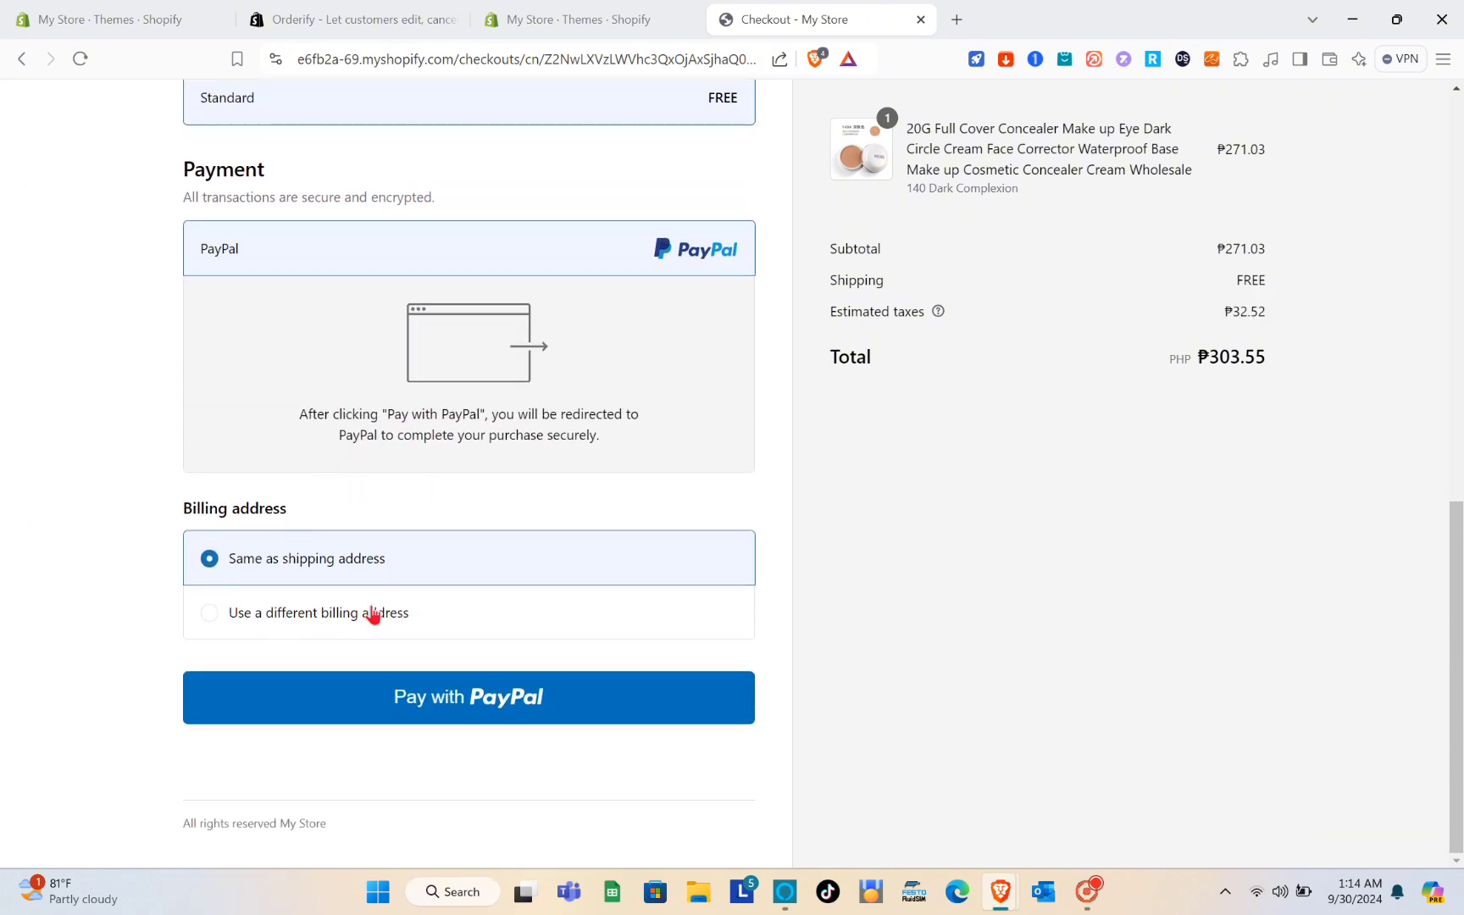
left_click(394, 696)
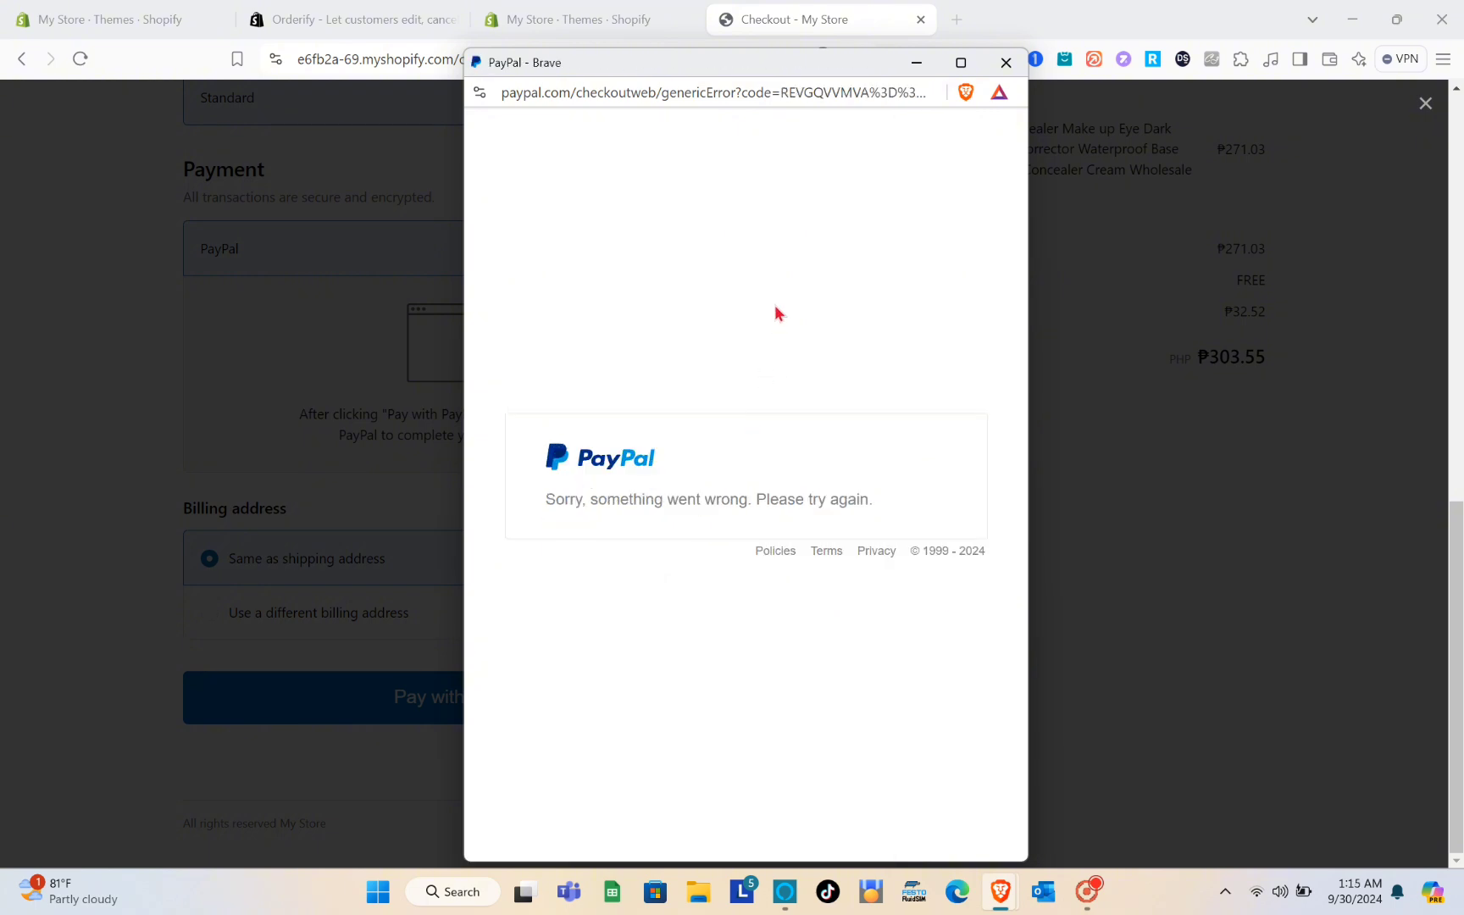
left_click(997, 73)
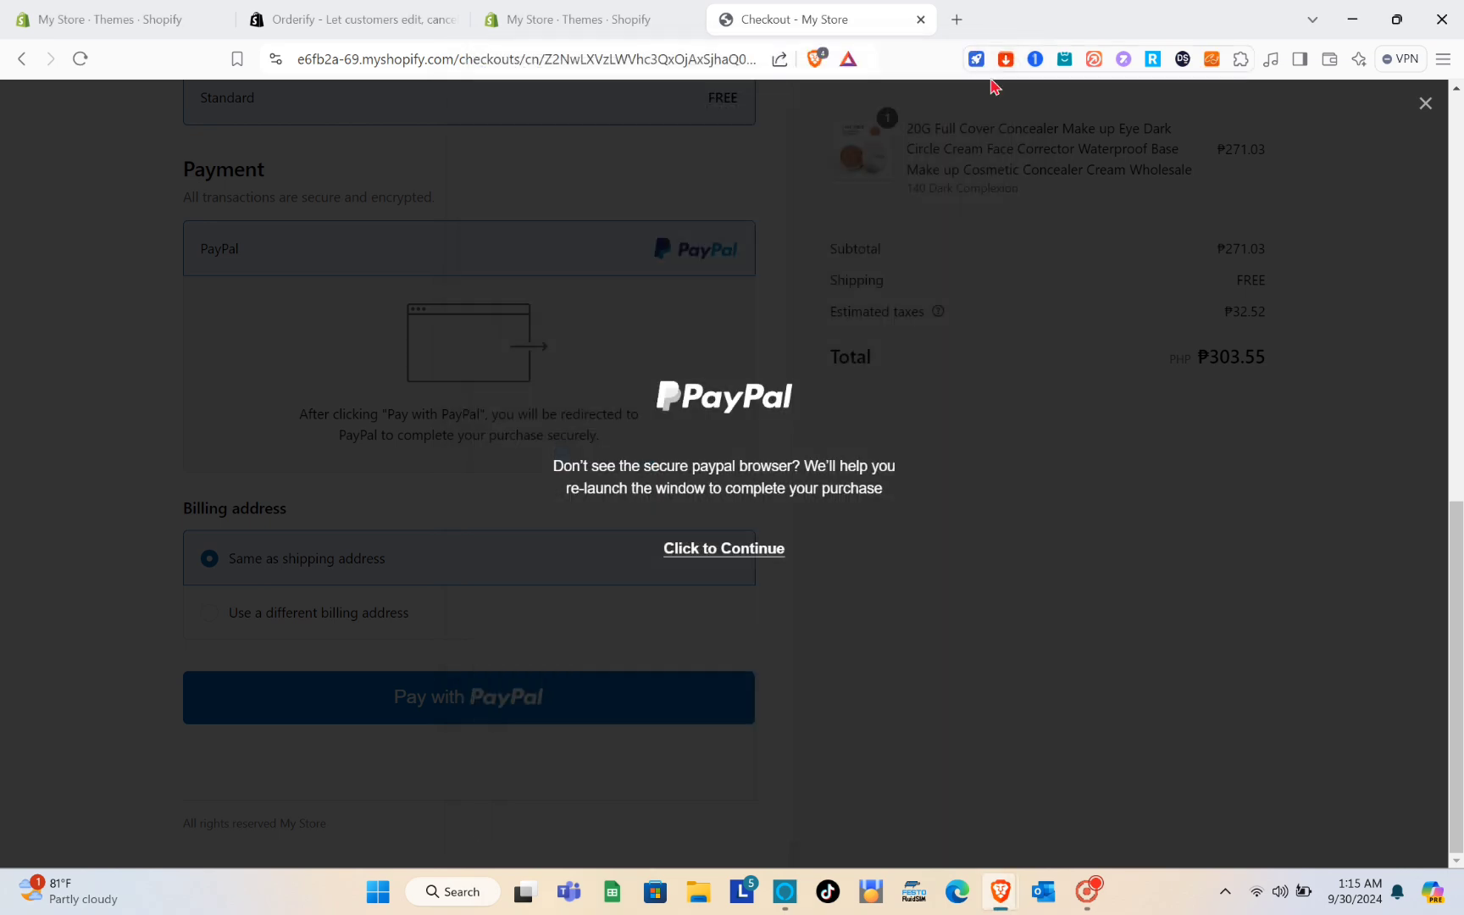
scroll(726, 579, "up", 7)
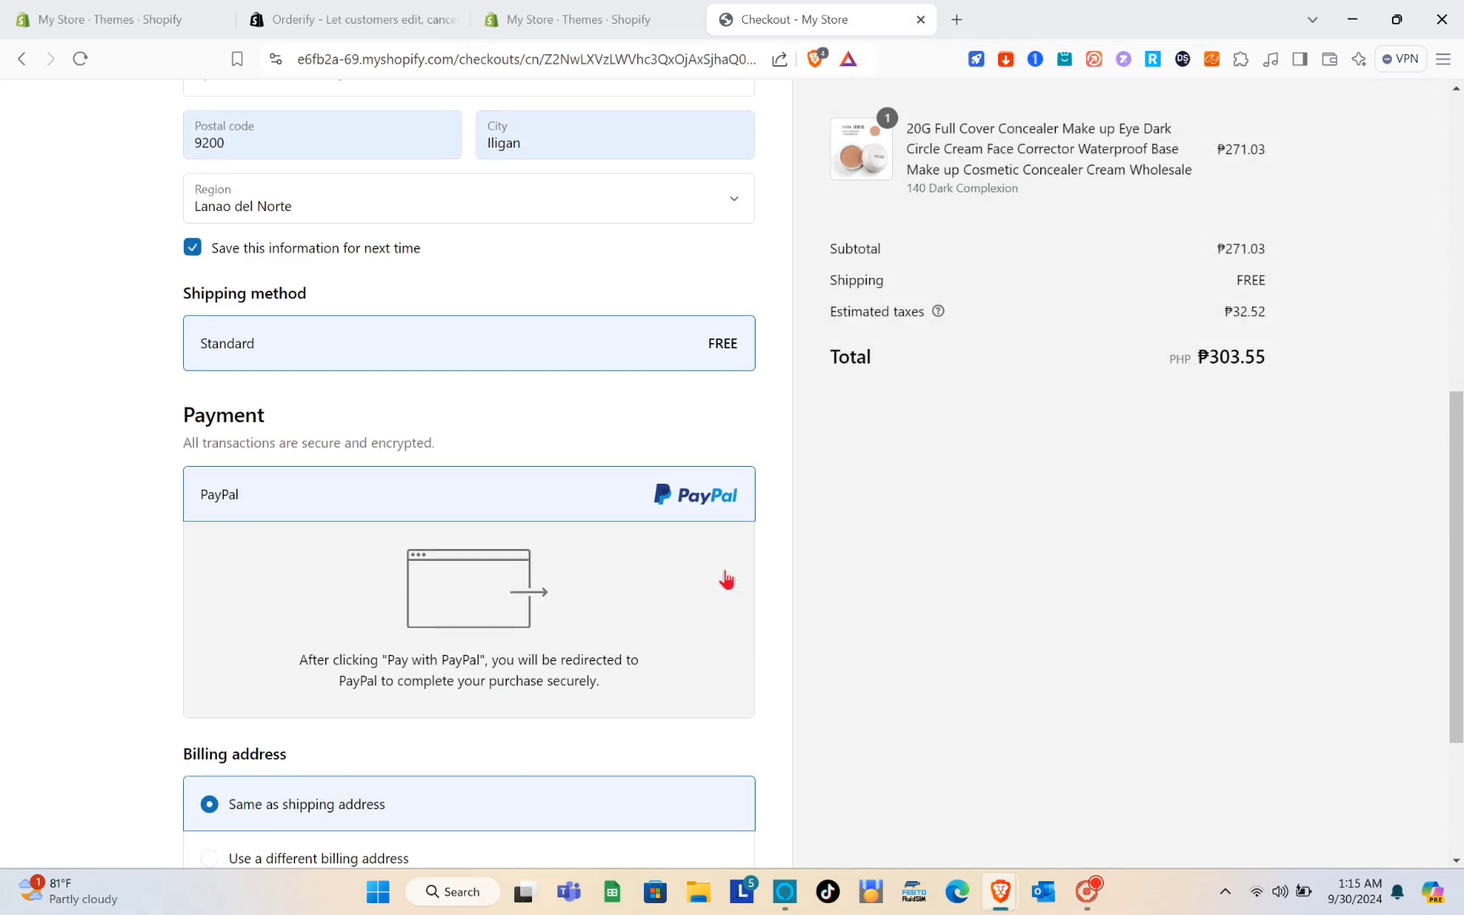
scroll(555, 550, "down", 7)
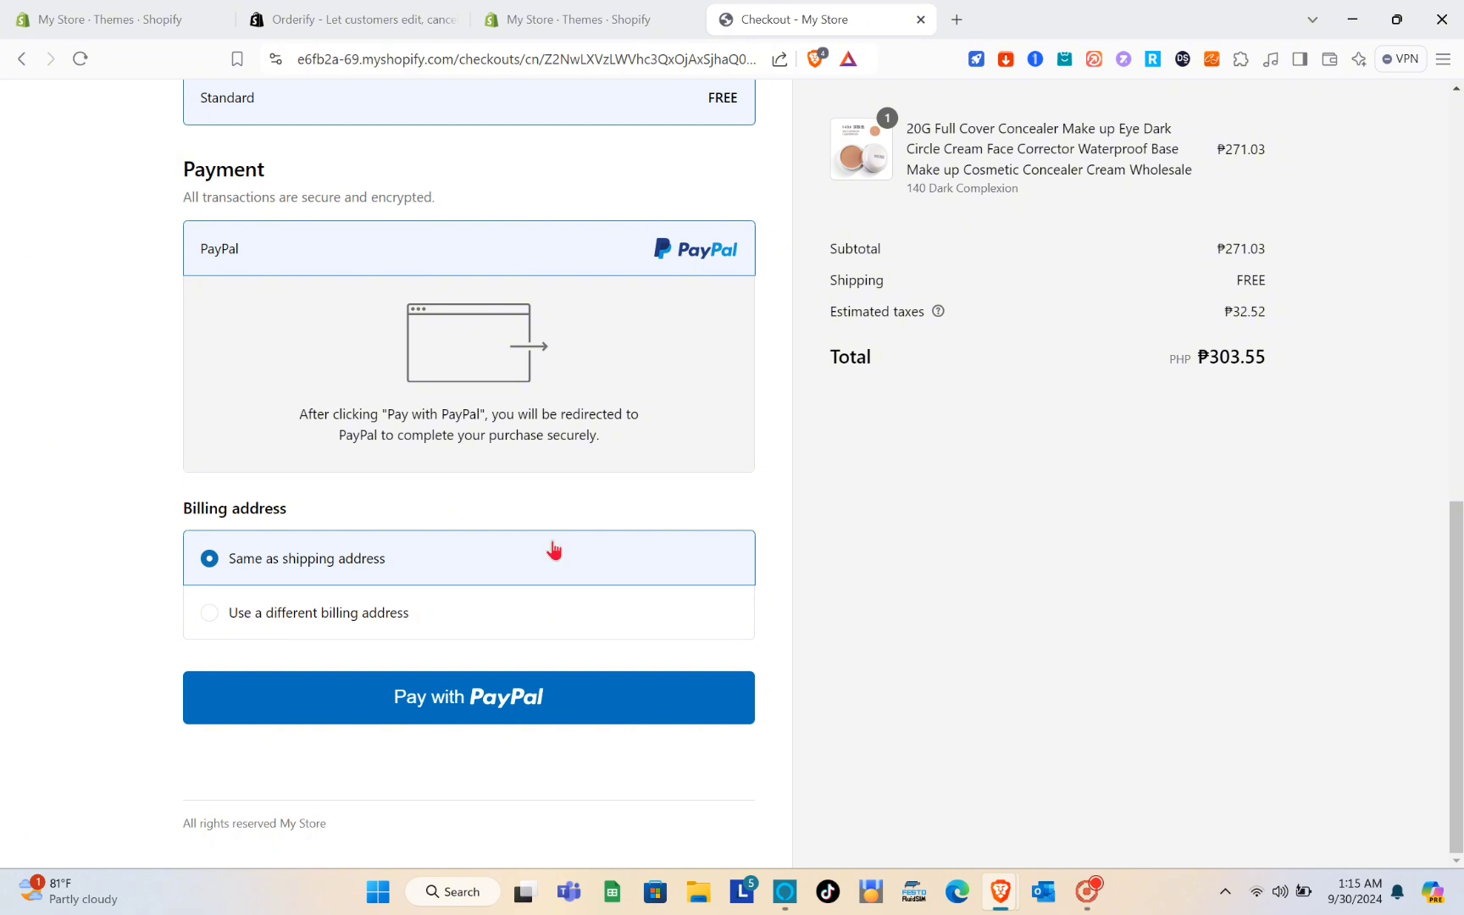
scroll(555, 551, "up", 1)
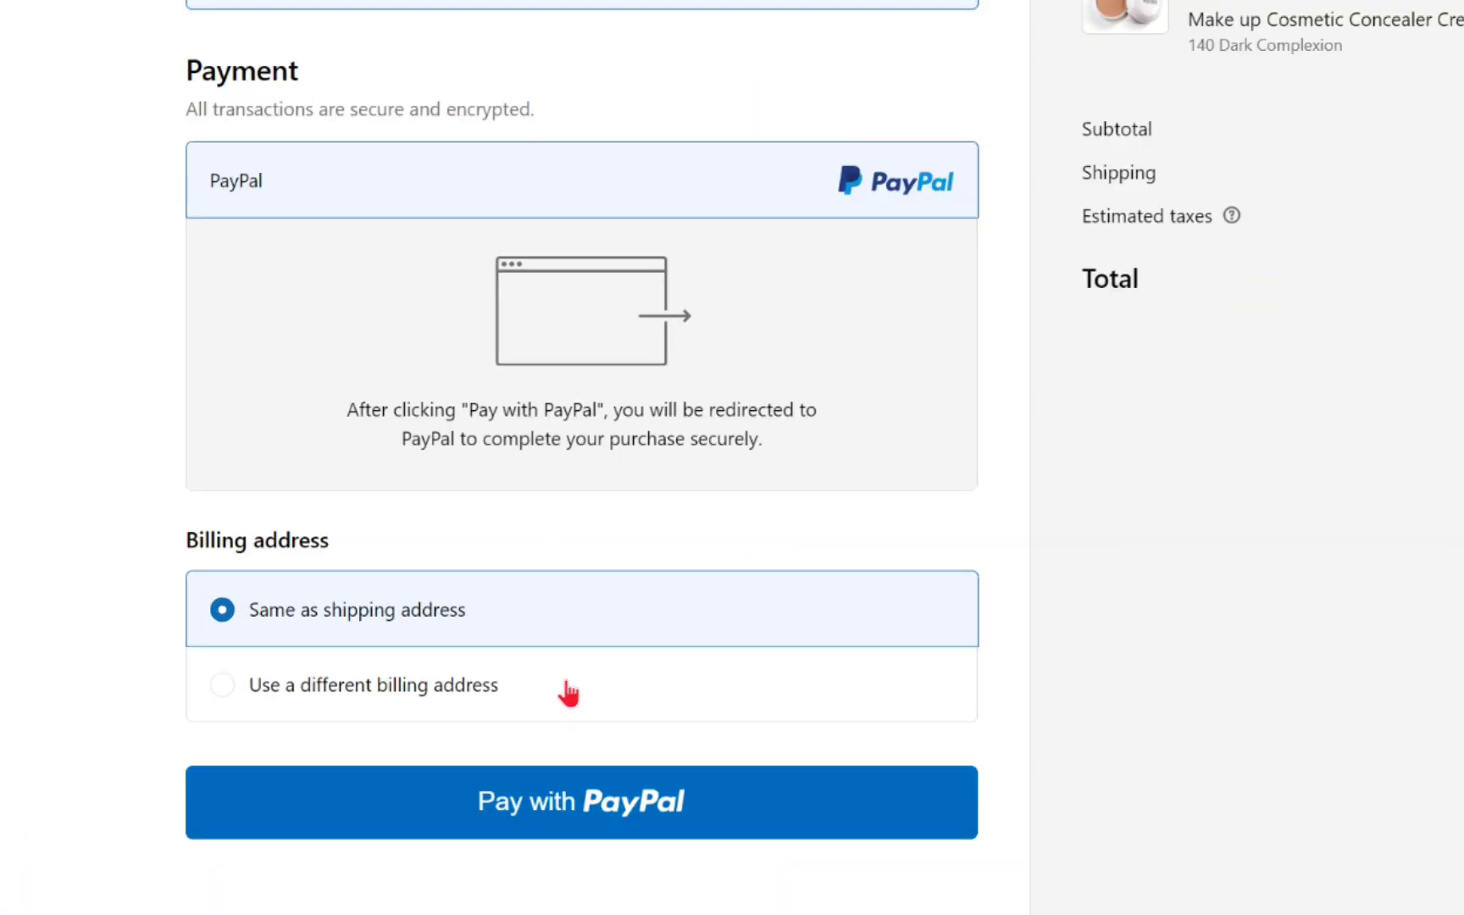
scroll(460, 655, "down", 1)
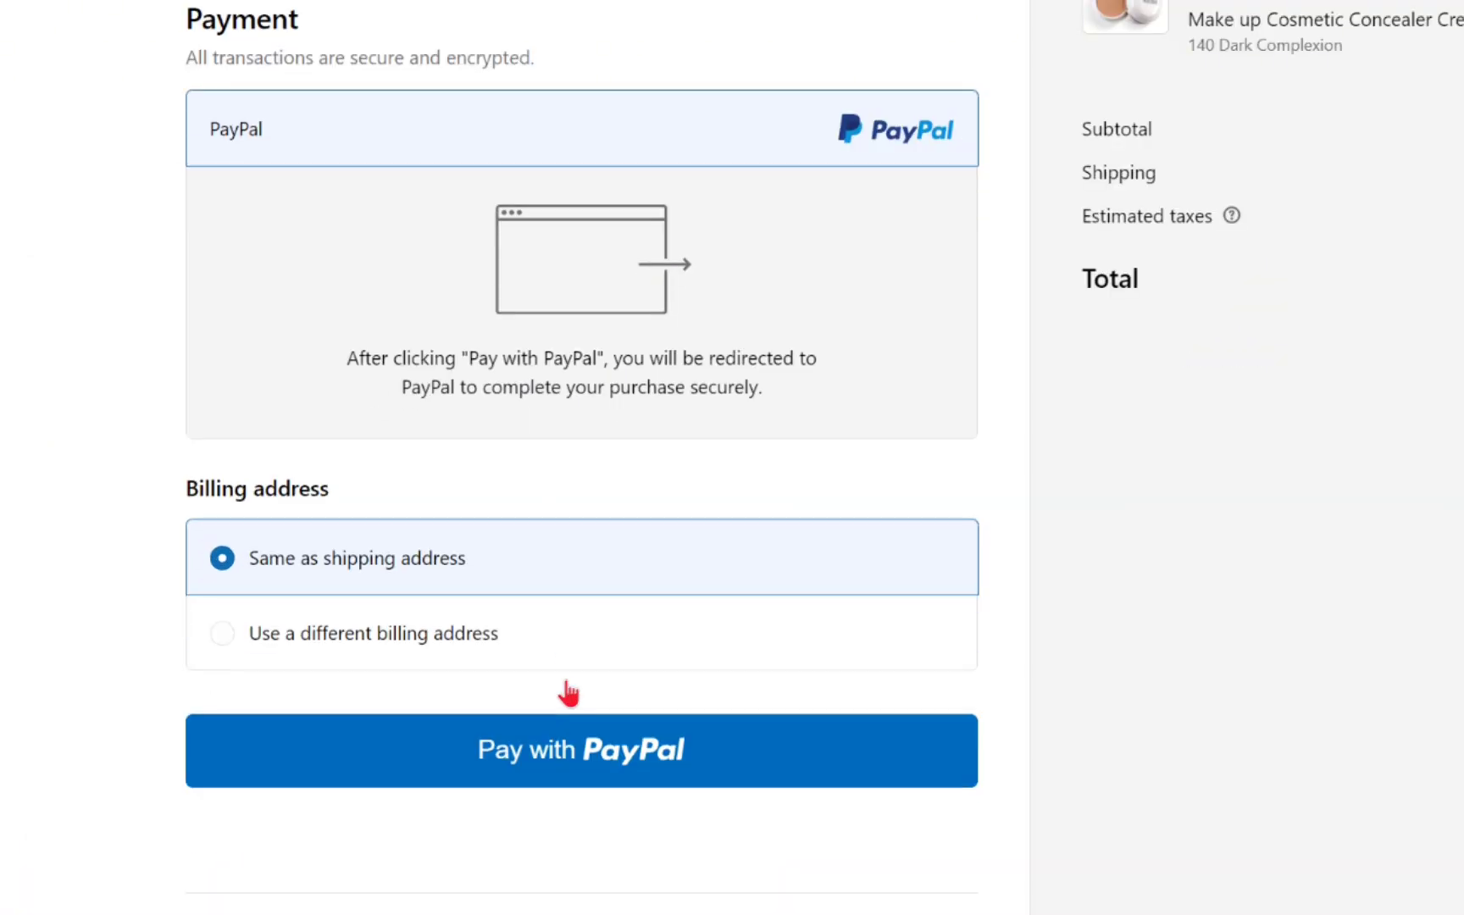
left_click(555, 739)
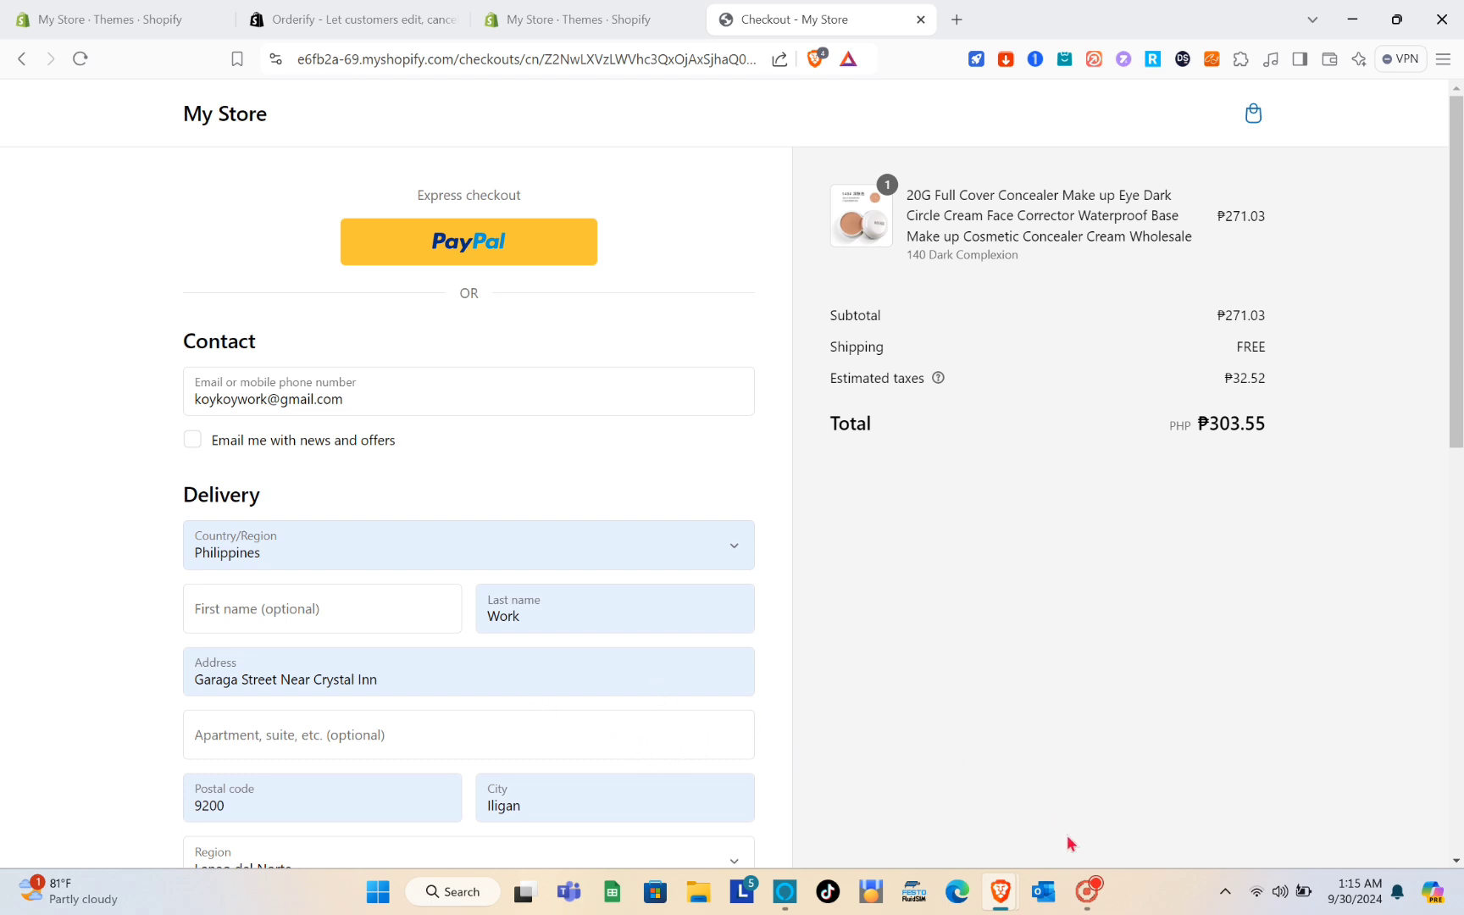
left_click(1088, 891)
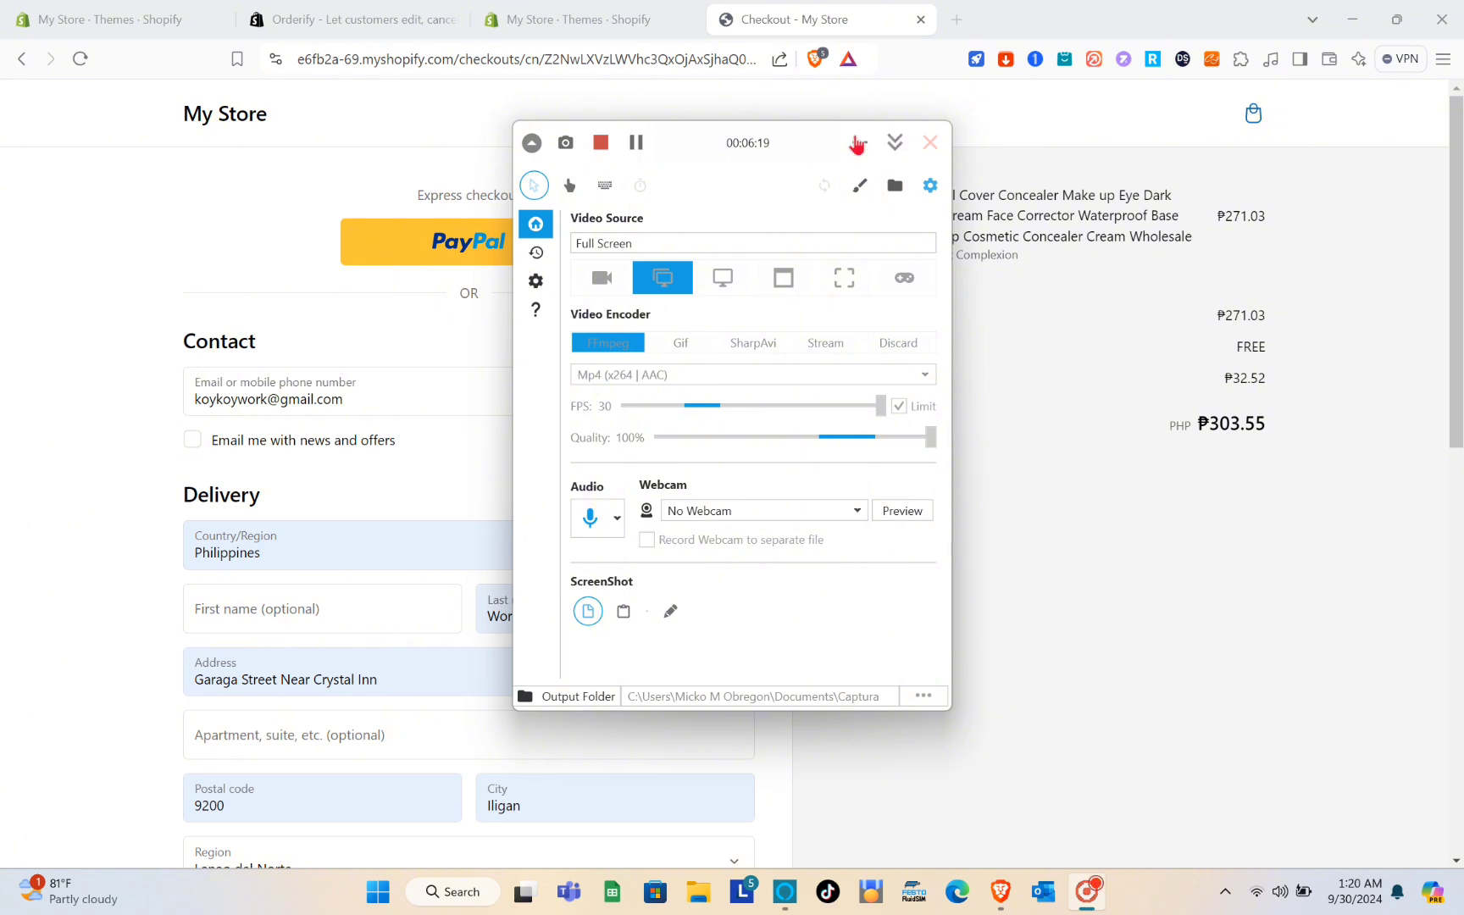
left_click(857, 143)
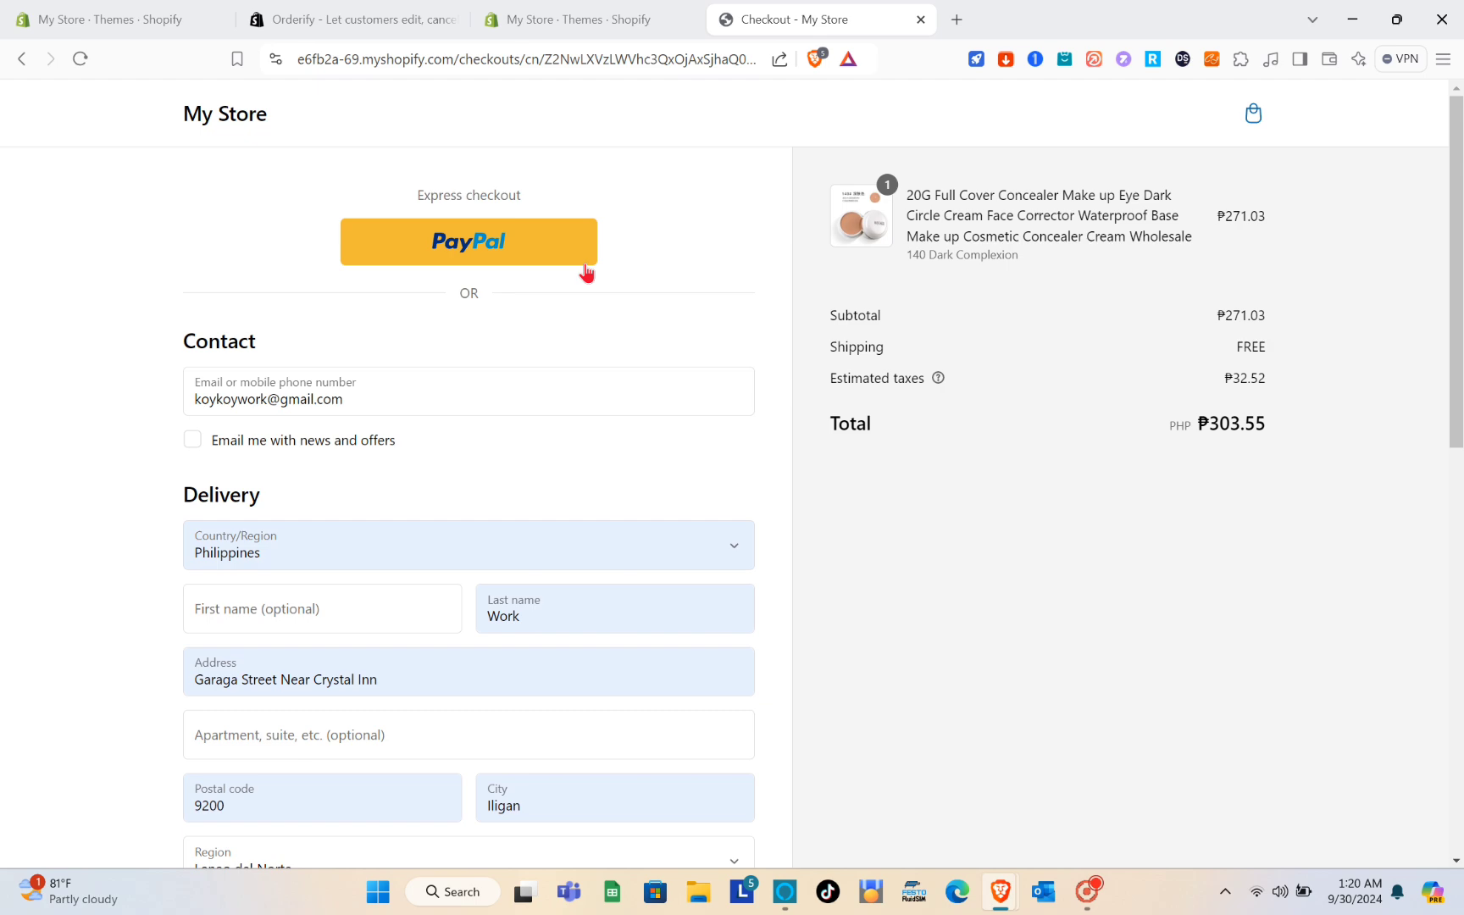
scroll(587, 273, "down", 10)
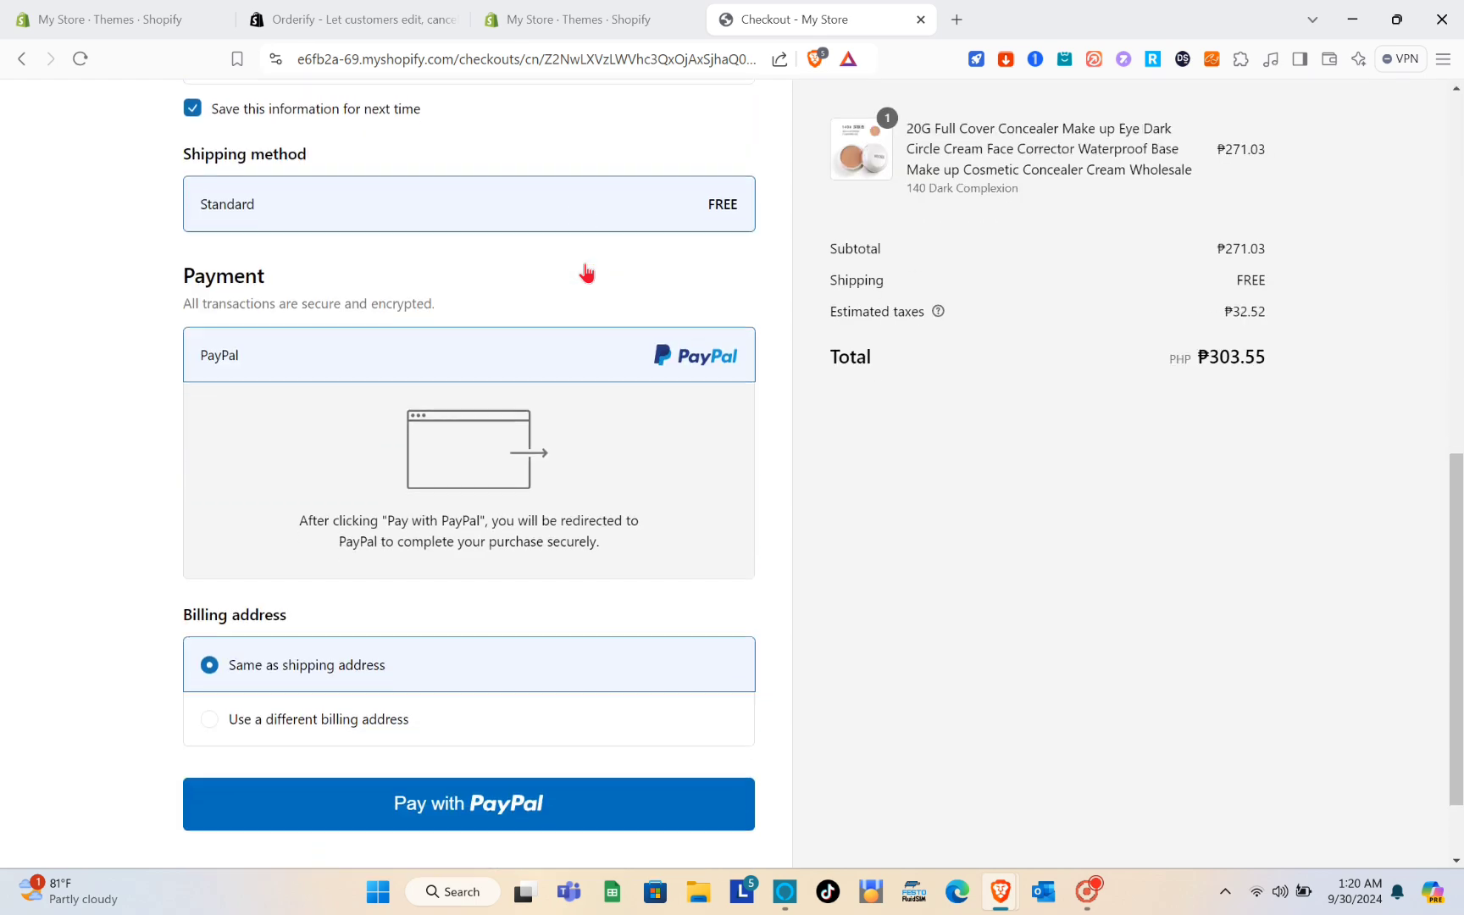
scroll(586, 273, "down", 1)
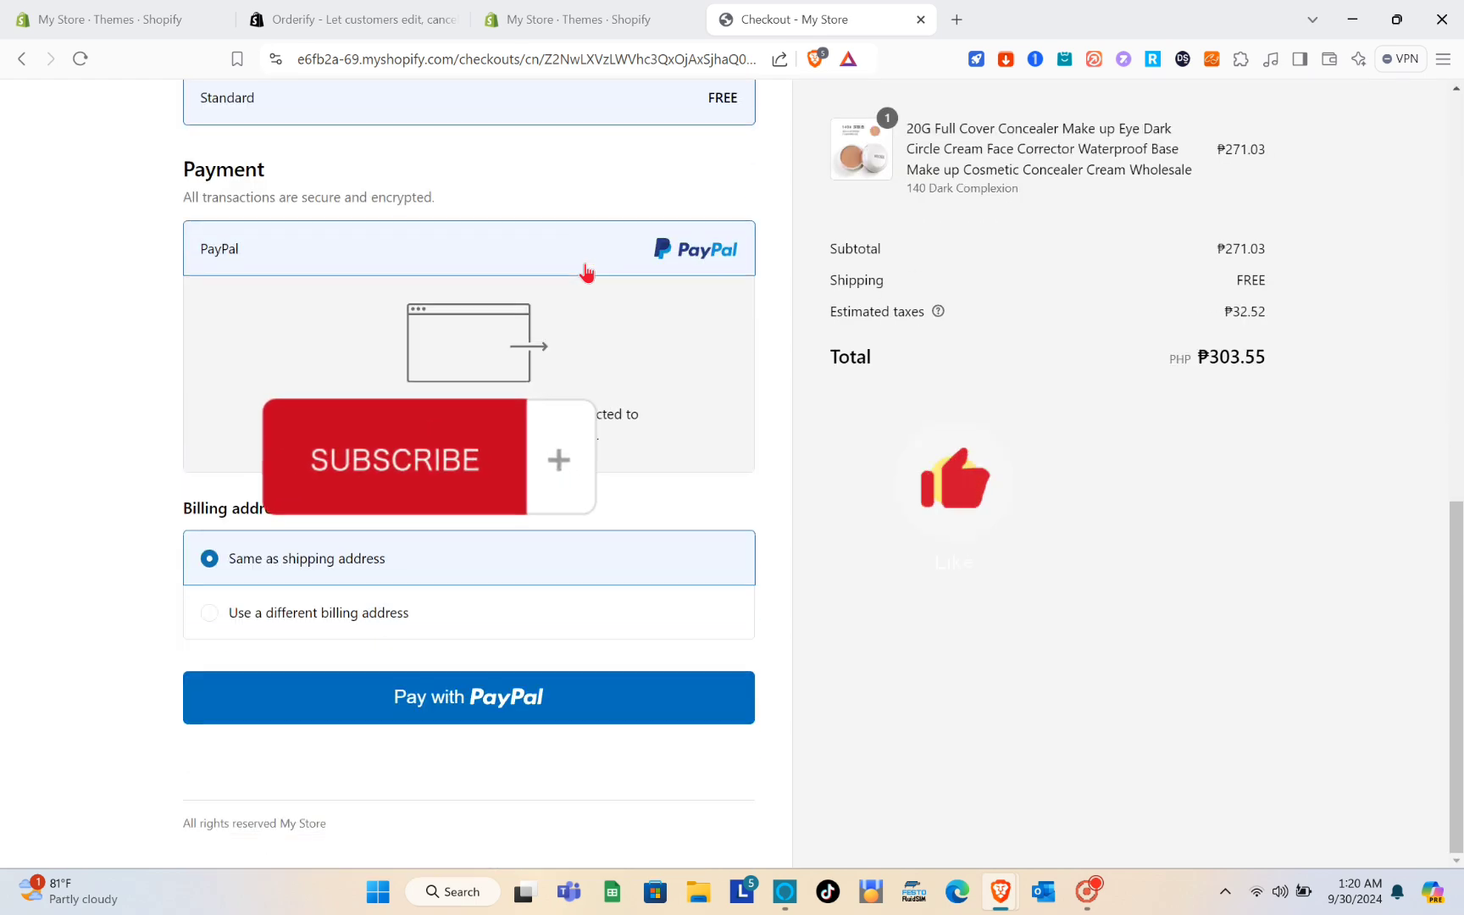